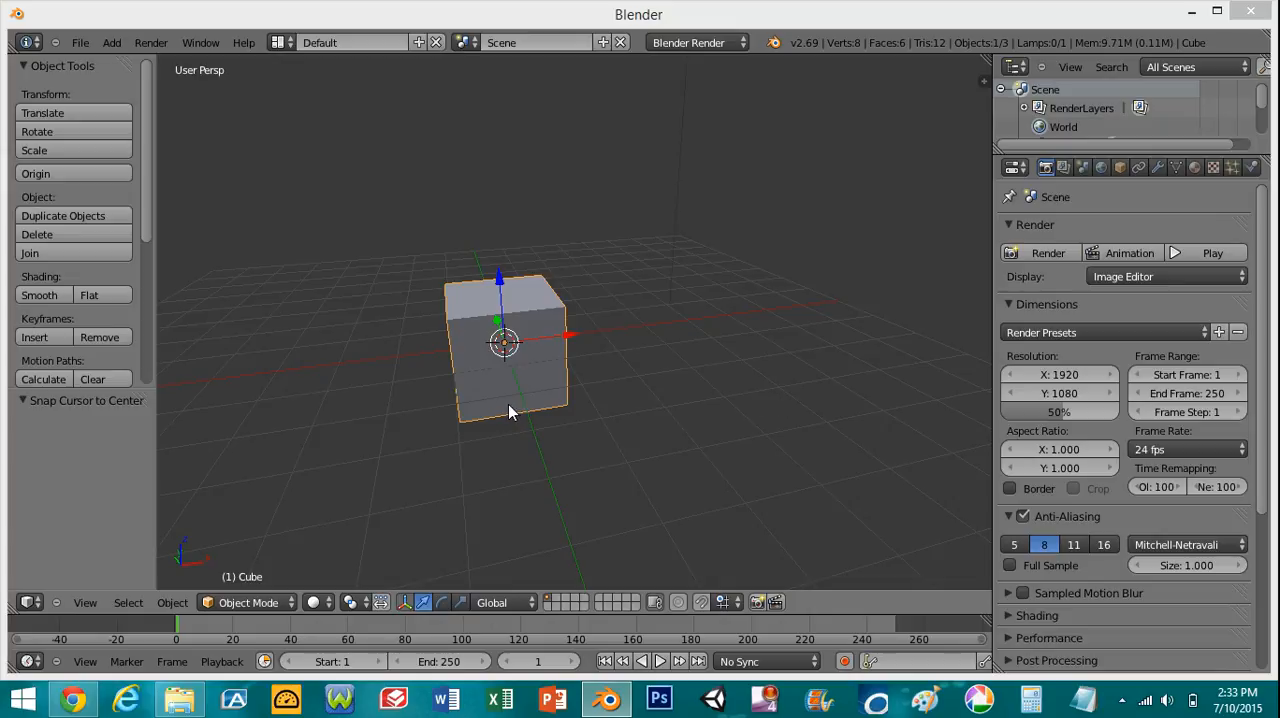
# - Switch to the Chrome browser and look through the blender.org home page
pyautogui.moveTo(475, 390); pyautogui.dragTo(558, 390, button='middle')
pyautogui.scroll(-3, 558, 390)
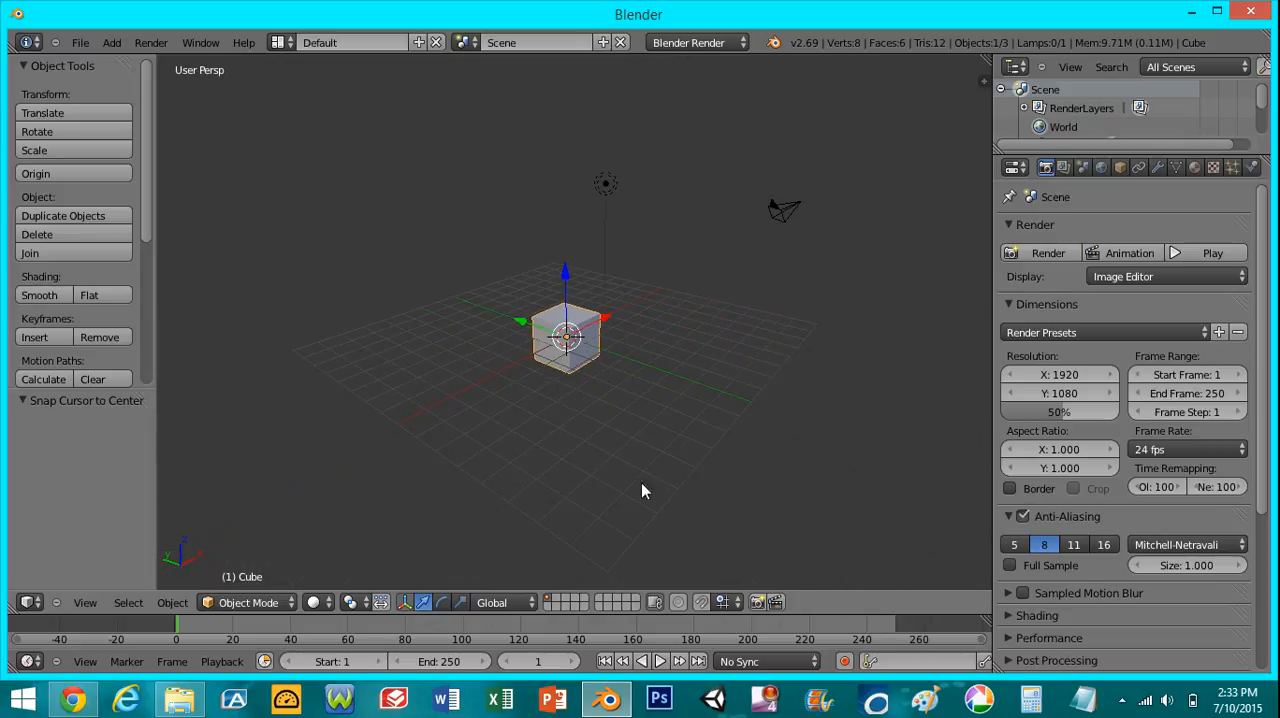
pyautogui.click(72, 699)
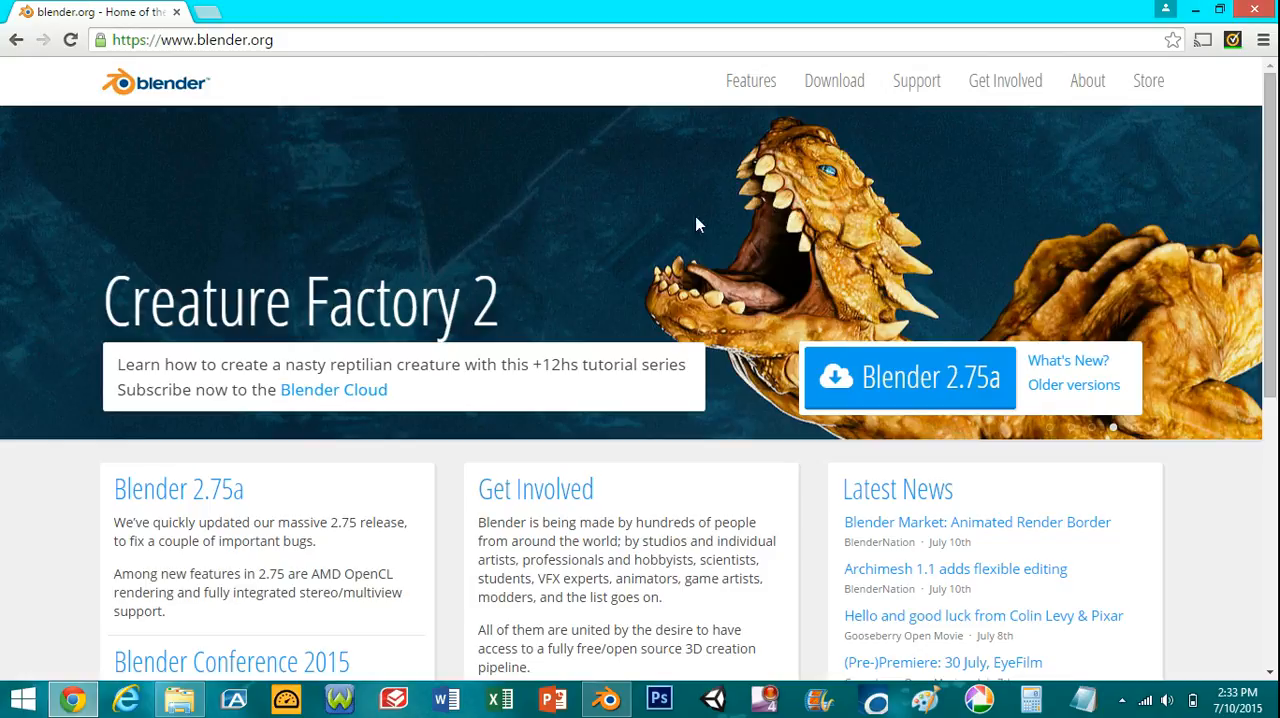
pyautogui.scroll(-1, 600, 375)
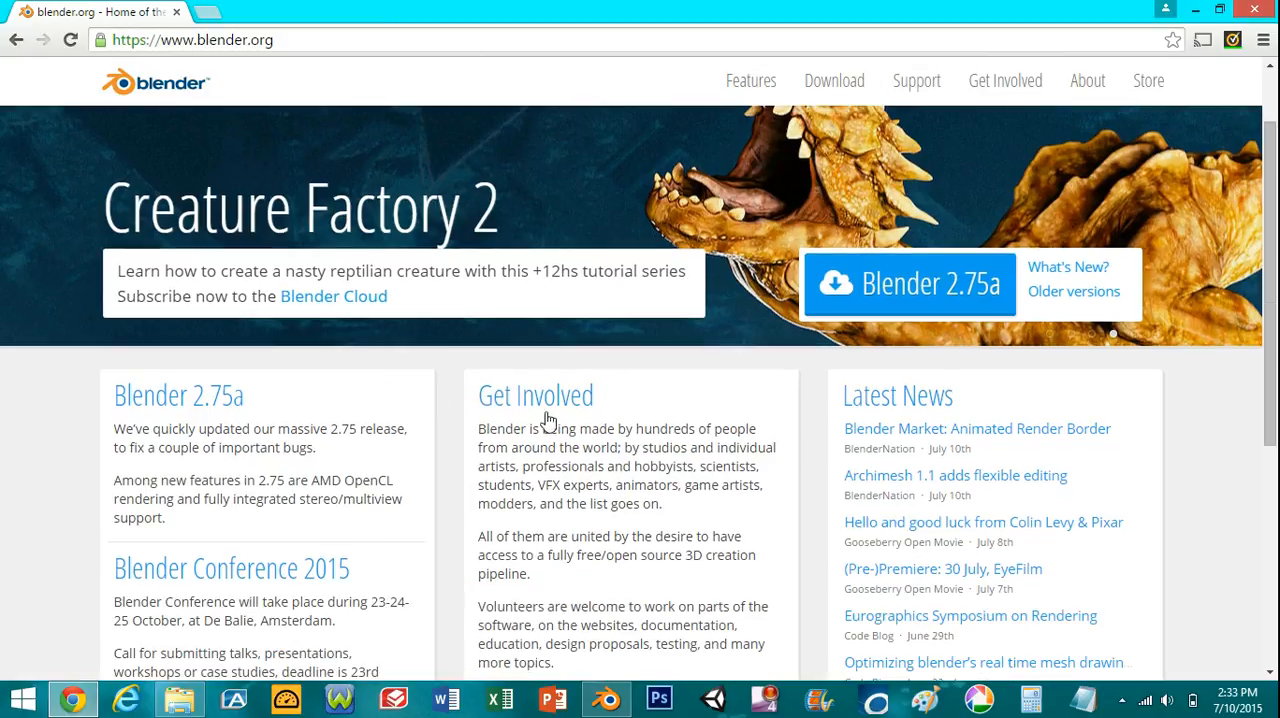
pyautogui.scroll(-5, 523, 546)
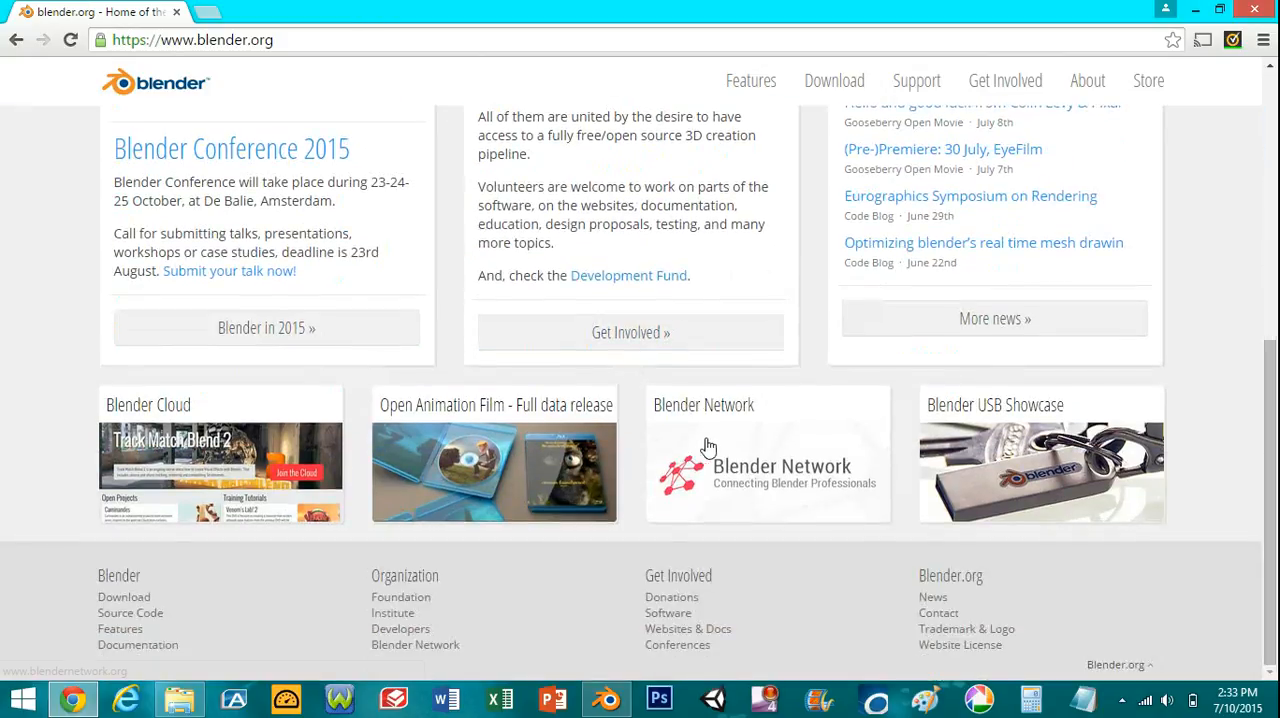
pyautogui.scroll(6, 1000, 445)
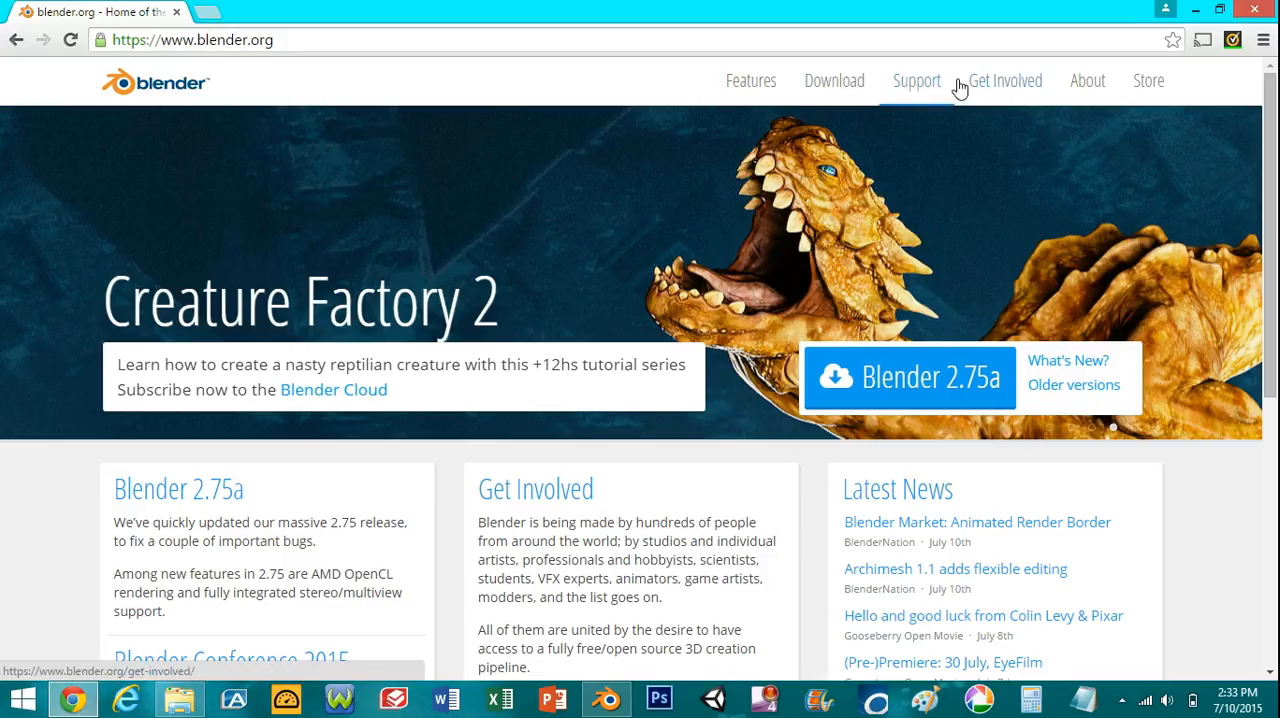
# - Open the site's Get Involved page and look through its sections on contributing and donating
pyautogui.click(990, 93)
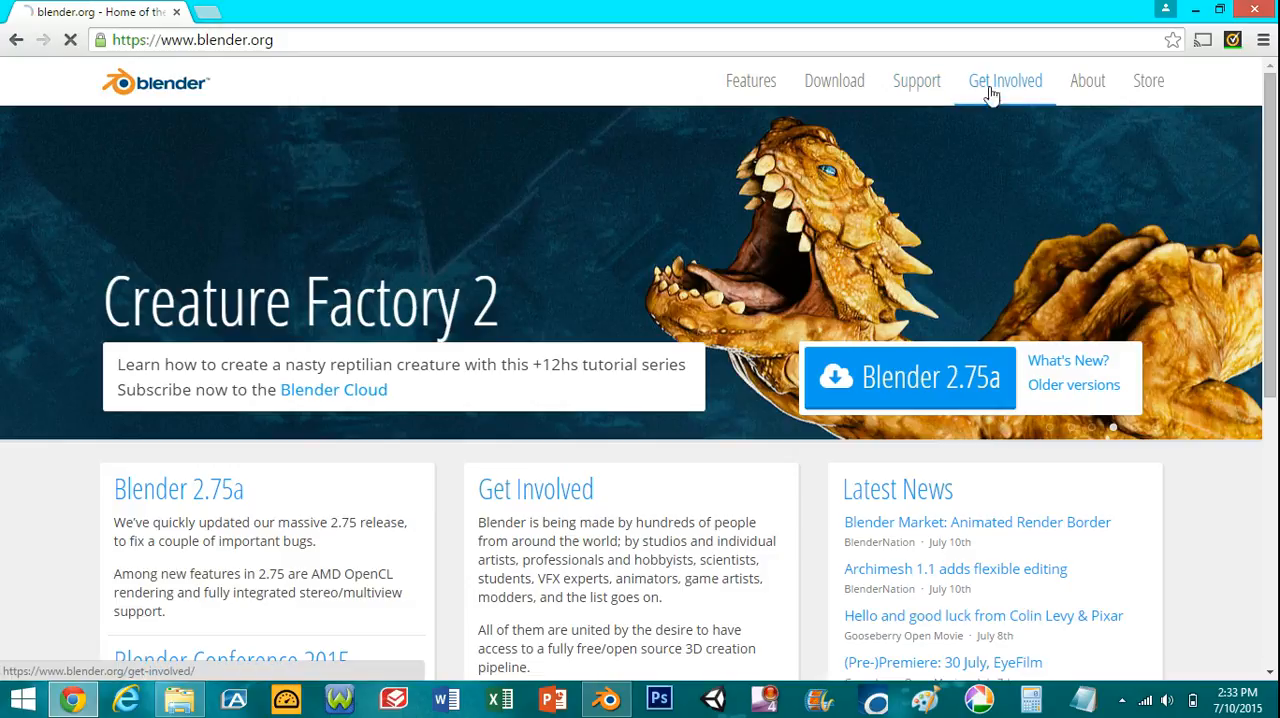
pyautogui.scroll(-4, 705, 366)
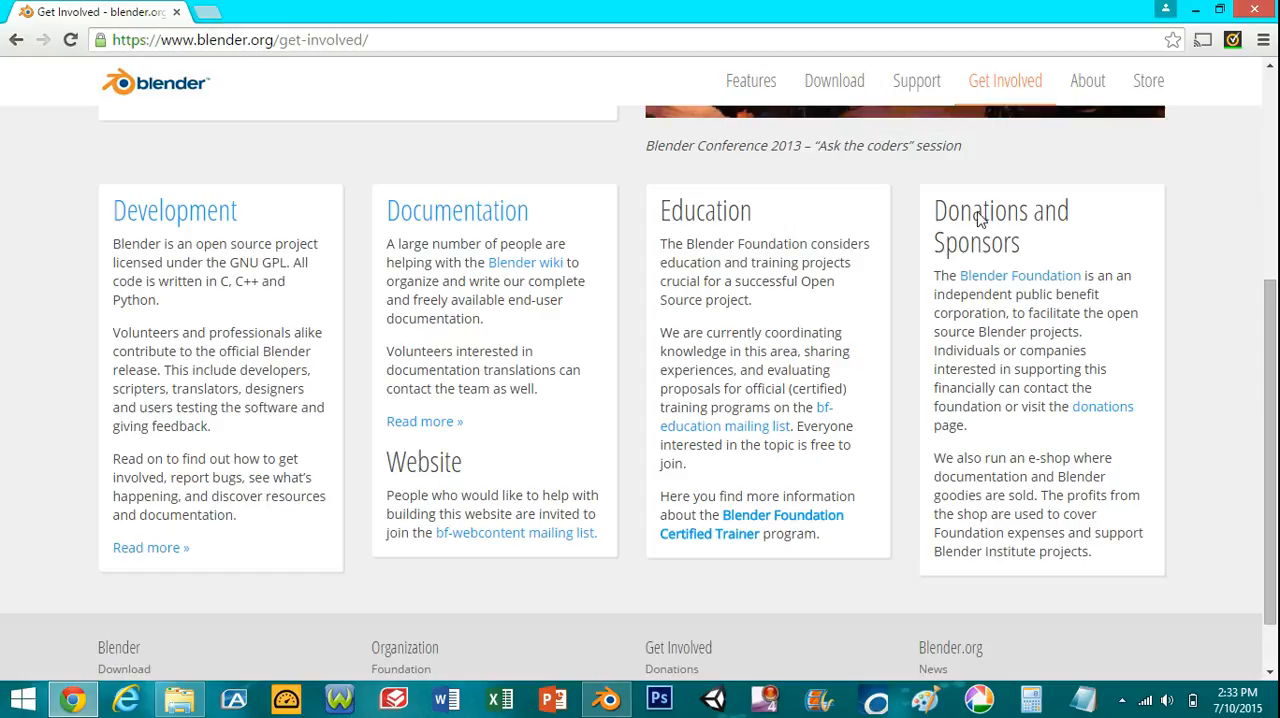
pyautogui.scroll(4, 503, 348)
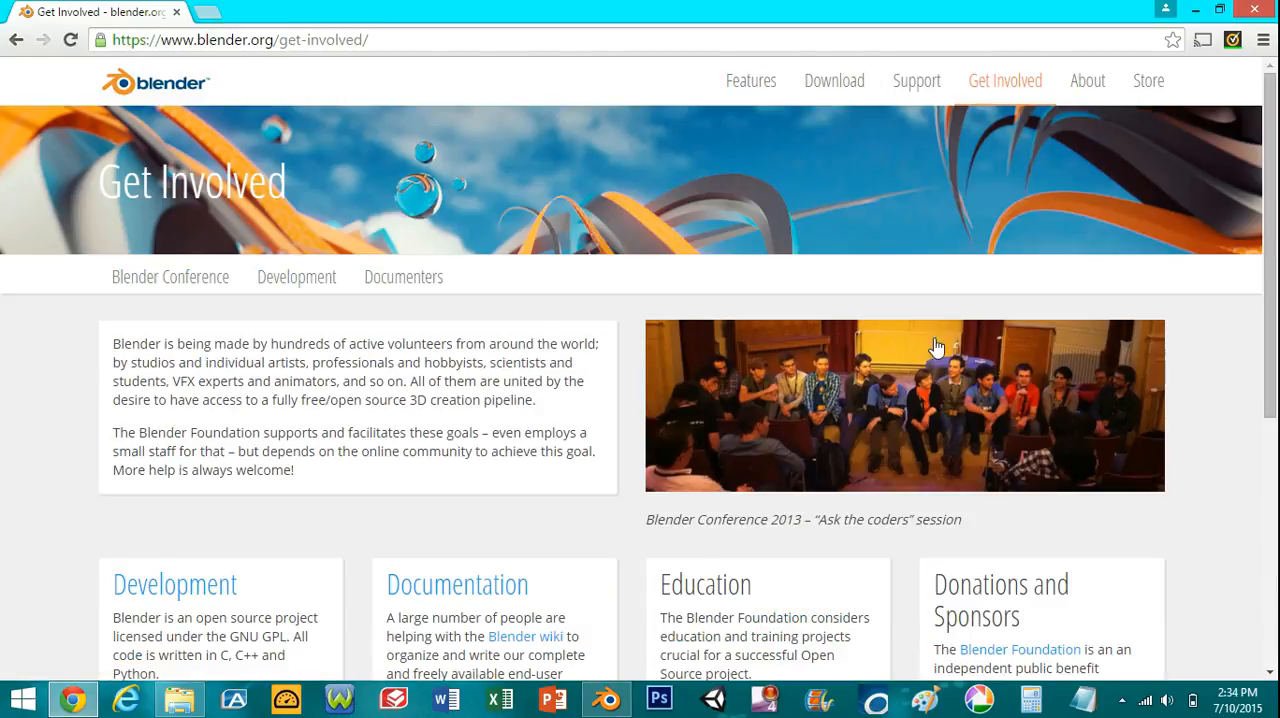
# - Review the Blender 2.75a download page with its platform options, and close the browser to return to Blender
pyautogui.click(838, 88)
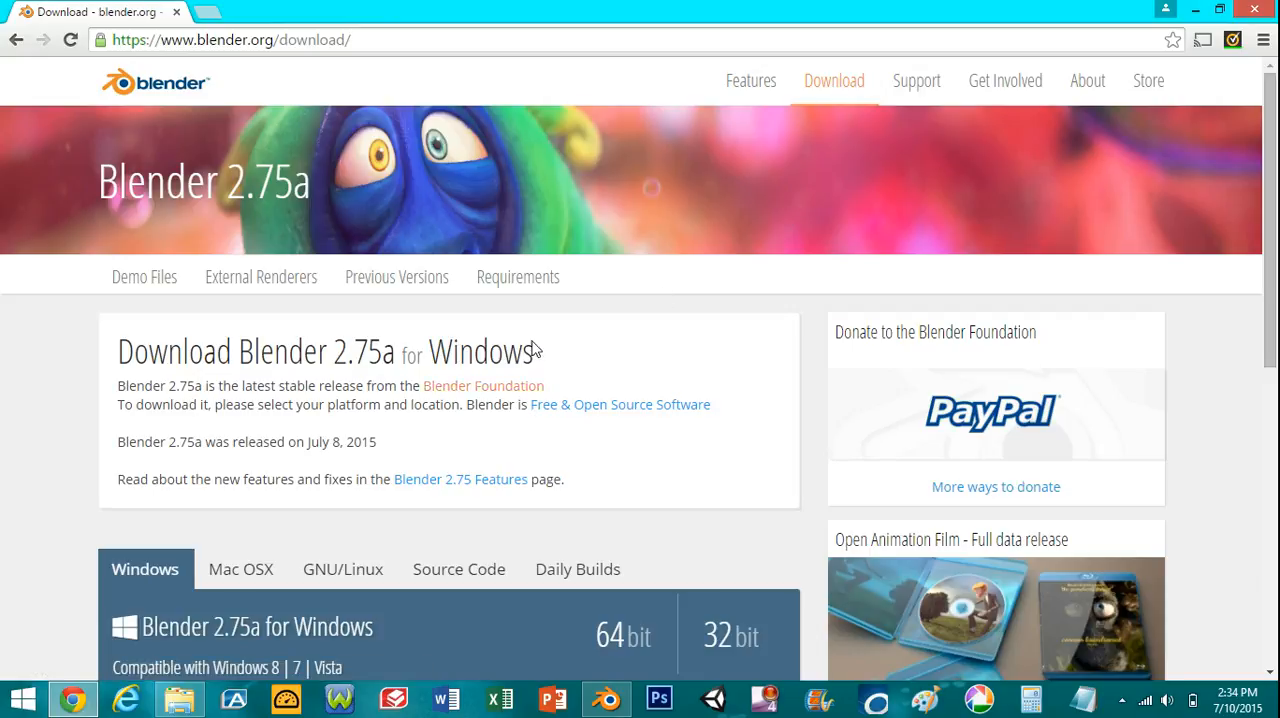
pyautogui.scroll(-1, 523, 375)
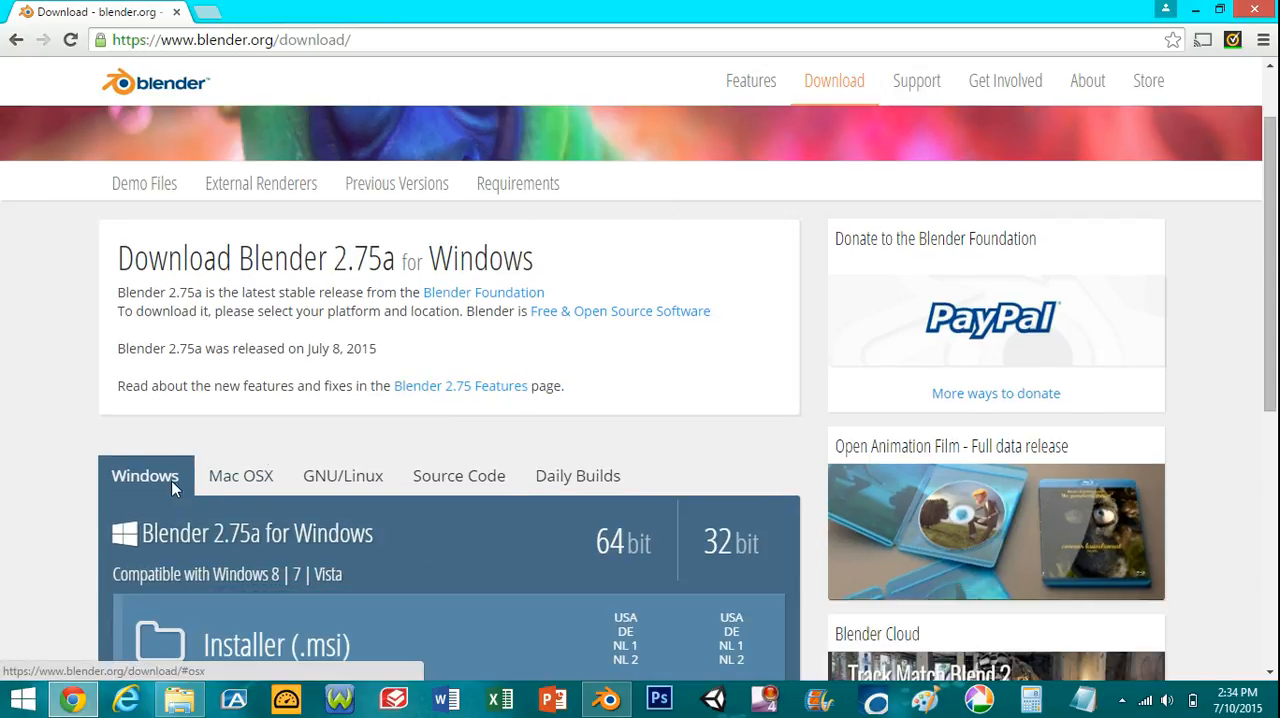
pyautogui.scroll(1, 970, 427)
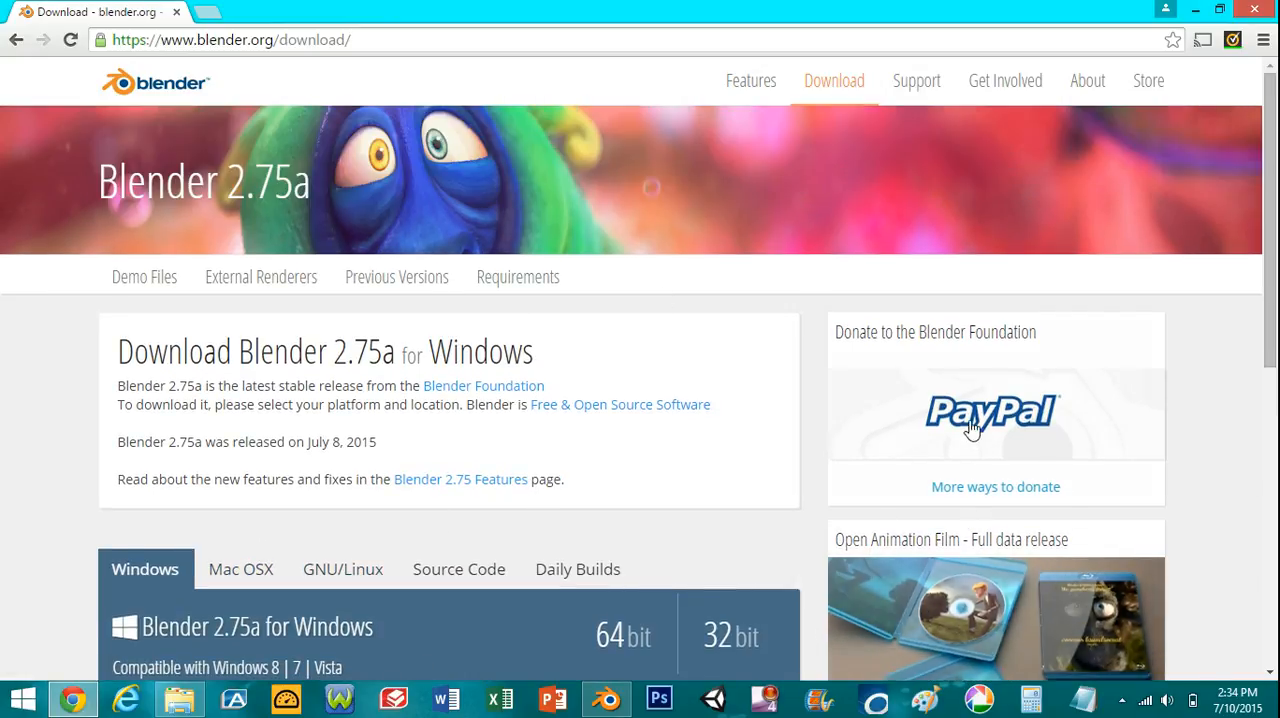
pyautogui.click(1255, 10)
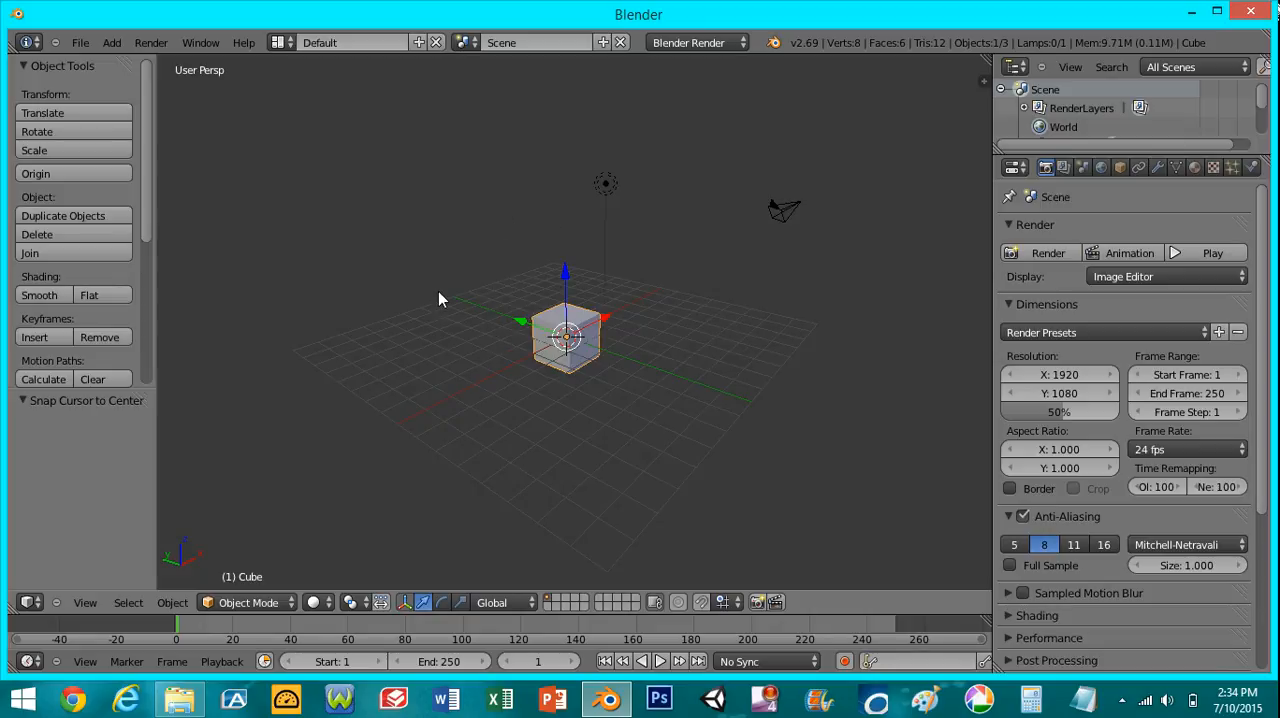
# - Select the lamp, the camera and the cube one after another
pyautogui.moveTo(444, 277); pyautogui.dragTo(714, 317, button='middle')
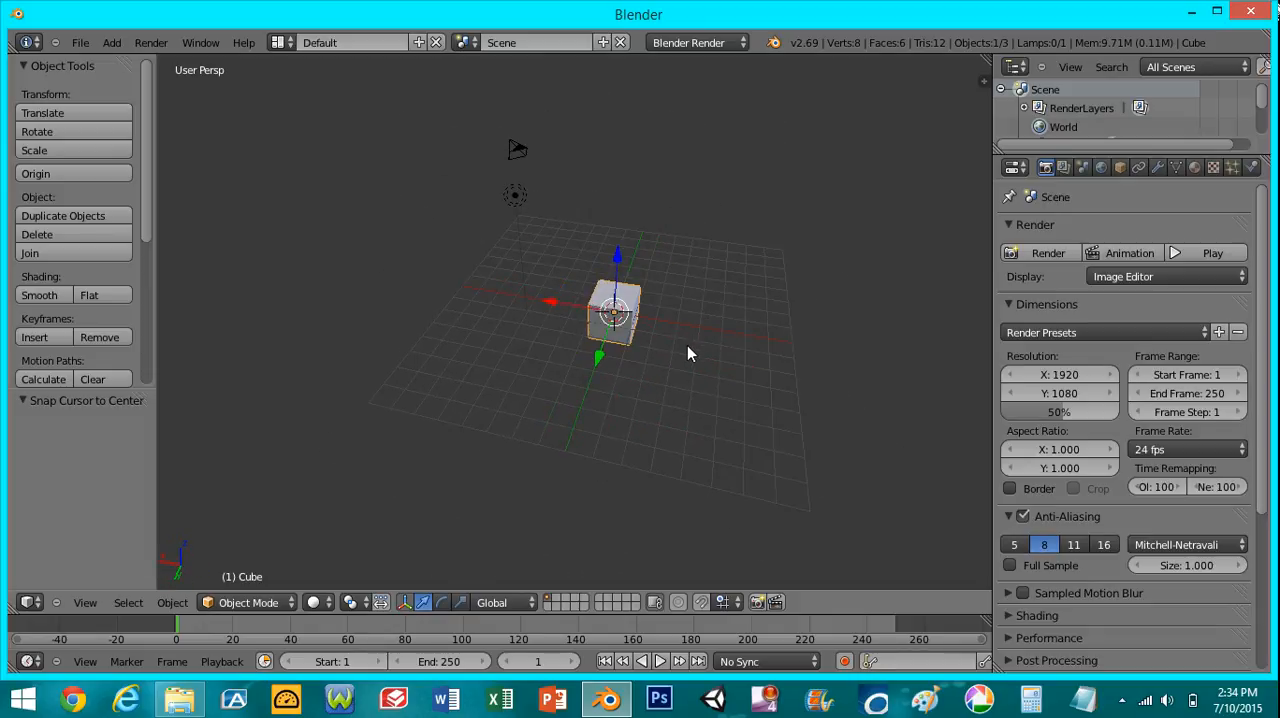
pyautogui.scroll(5, 674, 352)
pyautogui.scroll(-5, 674, 352)
pyautogui.keyDown('shift'); pyautogui.moveTo(706, 295); pyautogui.dragTo(601, 308, button='middle'); pyautogui.keyUp('shift')
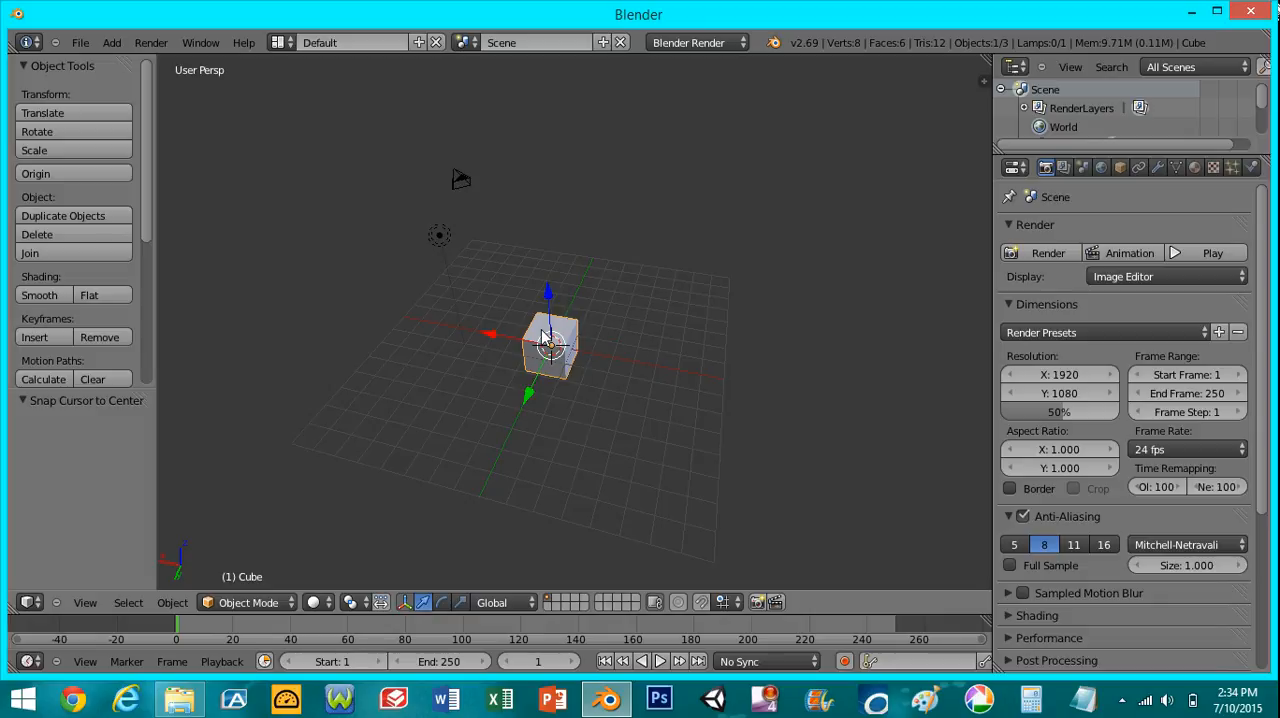
pyautogui.rightClick(427, 235)
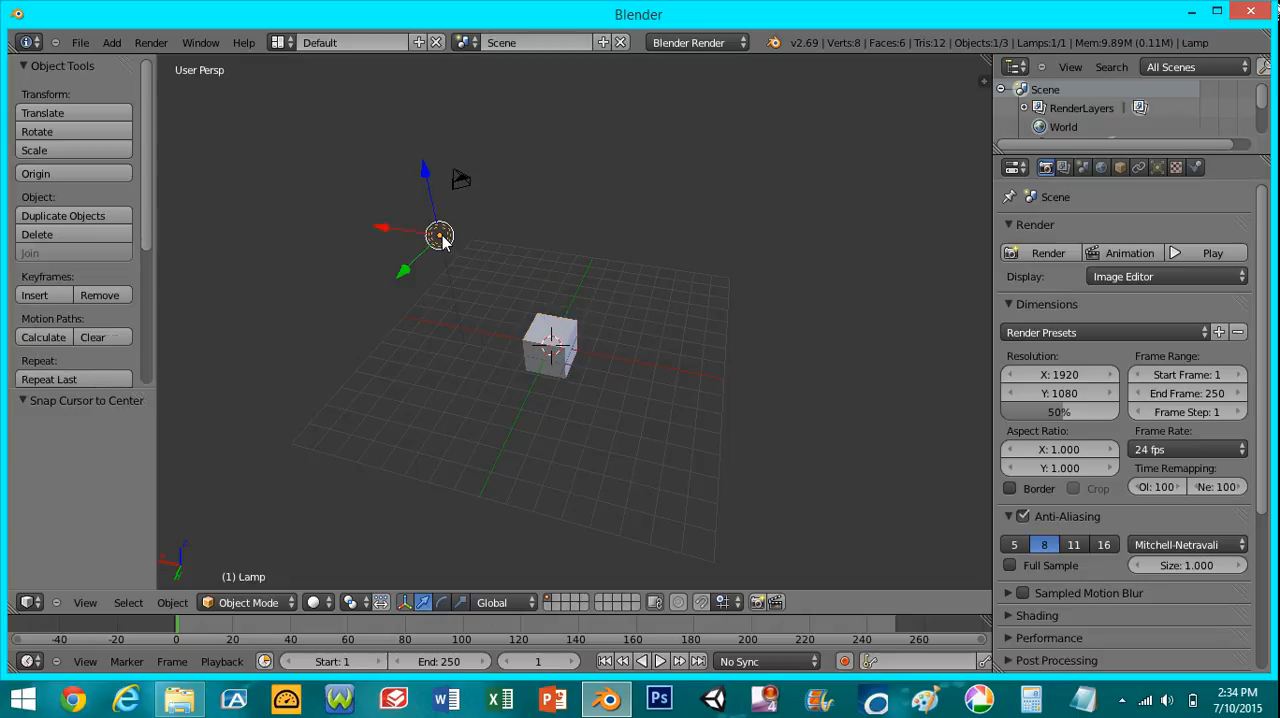
pyautogui.rightClick(459, 179)
pyautogui.rightClick(541, 358)
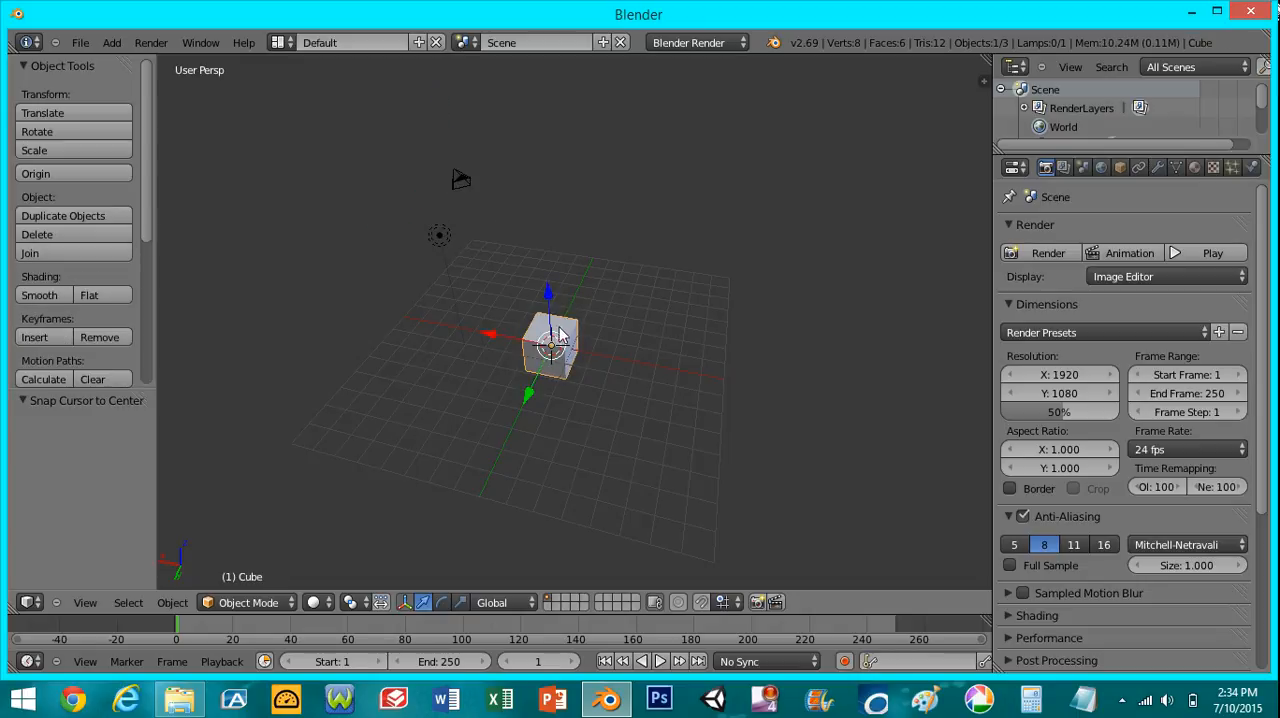
# - Place the 3D cursor at several spots around the cube and snap it back to the scene centre
pyautogui.click(671, 300)
pyautogui.click(580, 465)
pyautogui.click(453, 403)
pyautogui.click(522, 283)
pyautogui.hotkey('shift', 's')
pyautogui.click(565, 352)
# - Examine the cube in the front, right and top views, switch to orthographic projection, and review the available view and object commands
pyautogui.moveTo(586, 337); pyautogui.dragTo(646, 366, button='middle')
pyautogui.scroll(5, 640, 385)
pyautogui.scroll(-5, 646, 366)
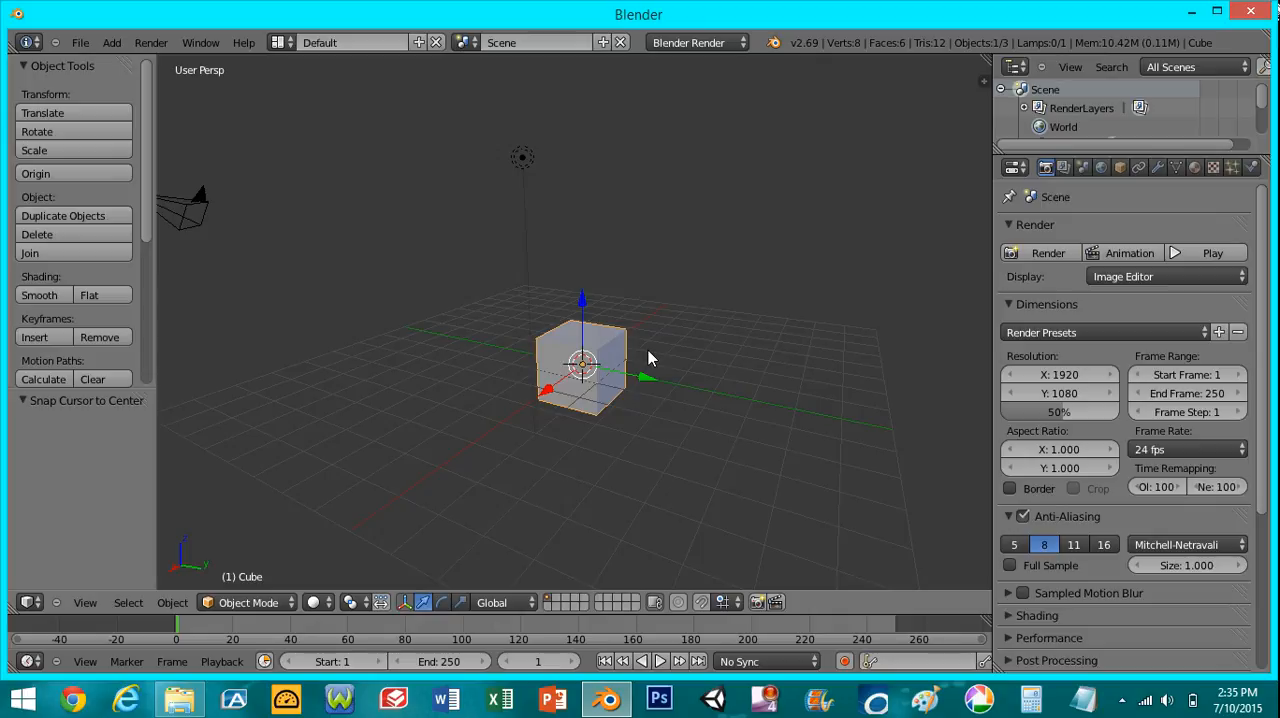
pyautogui.press('KP_1')
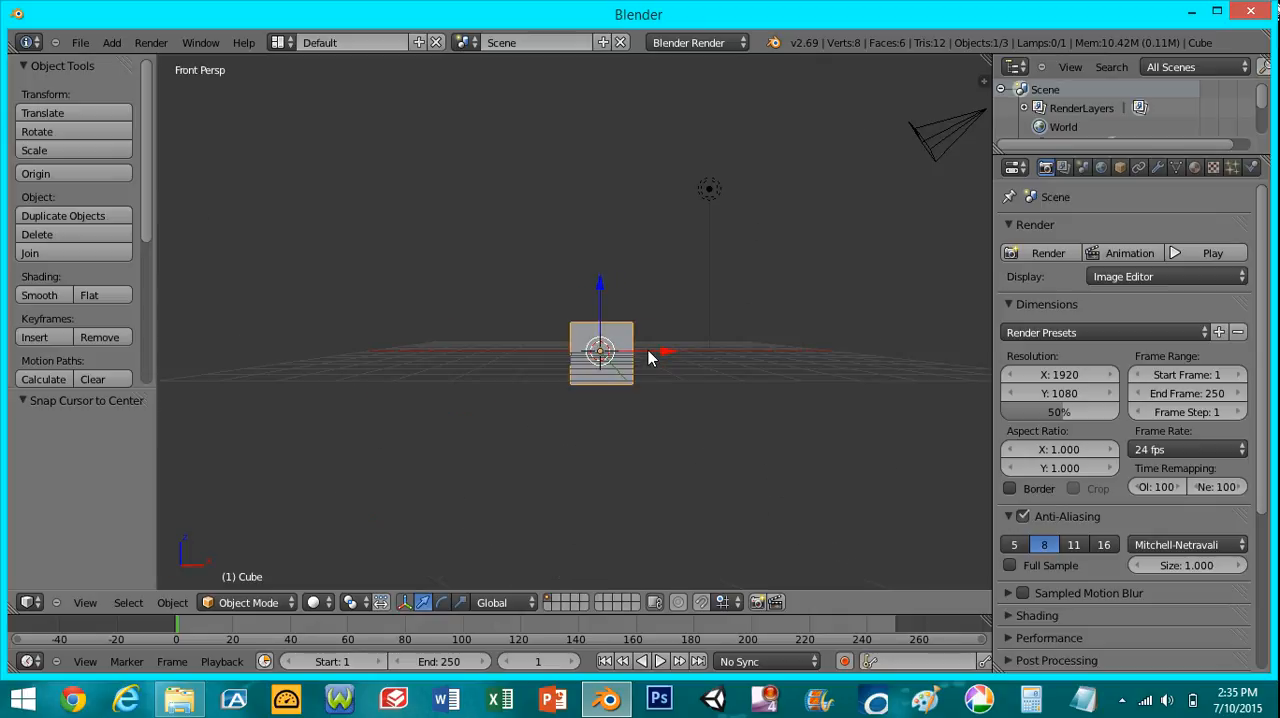
pyautogui.press('KP_3')
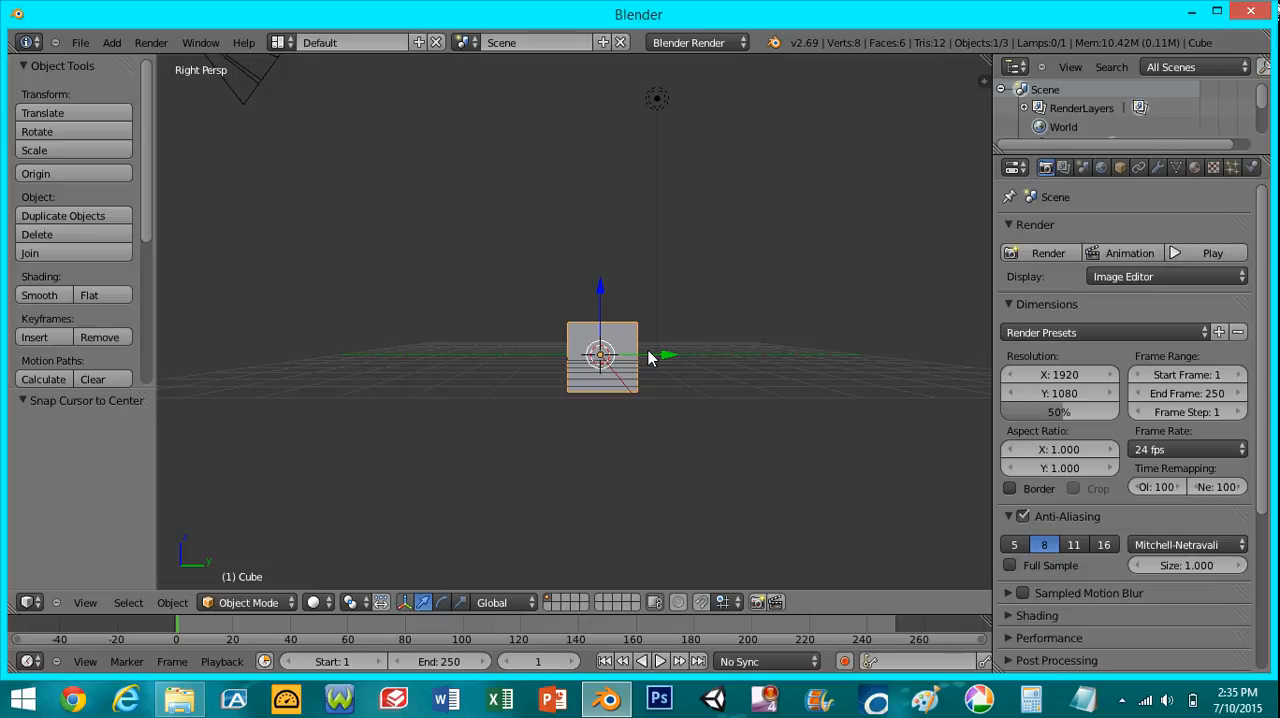
pyautogui.press('KP_7')
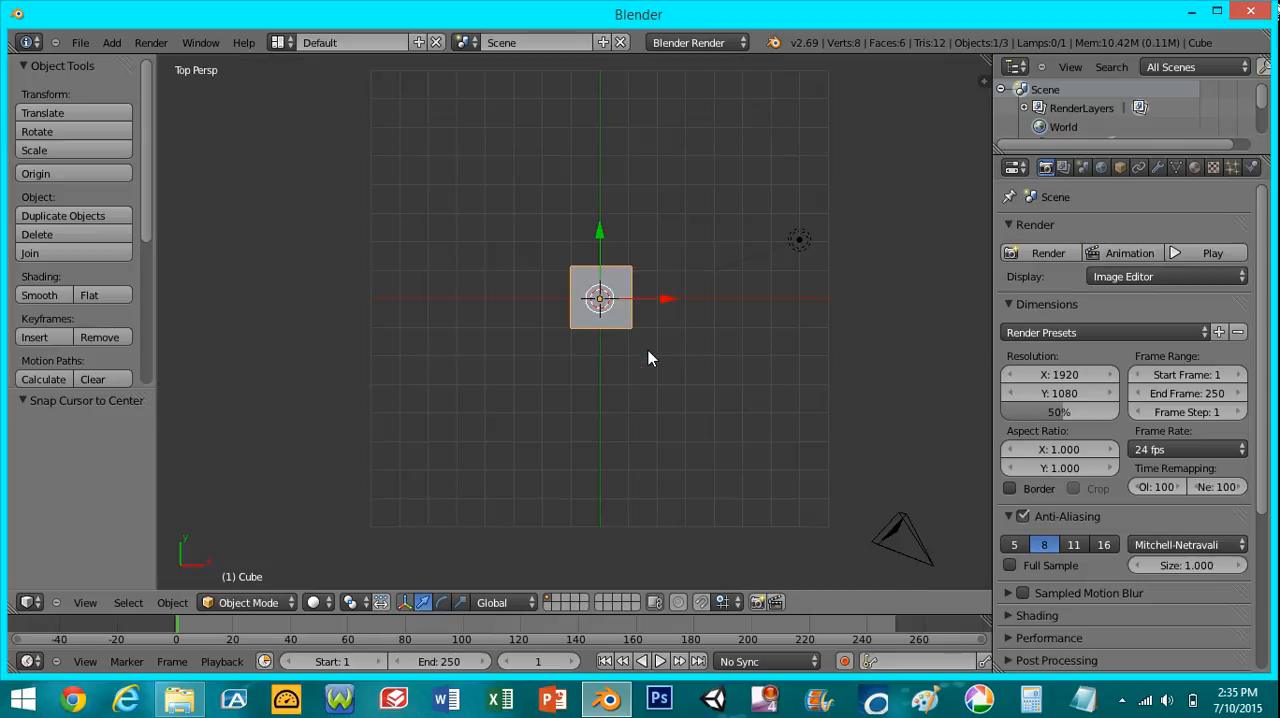
pyautogui.press('KP_5')
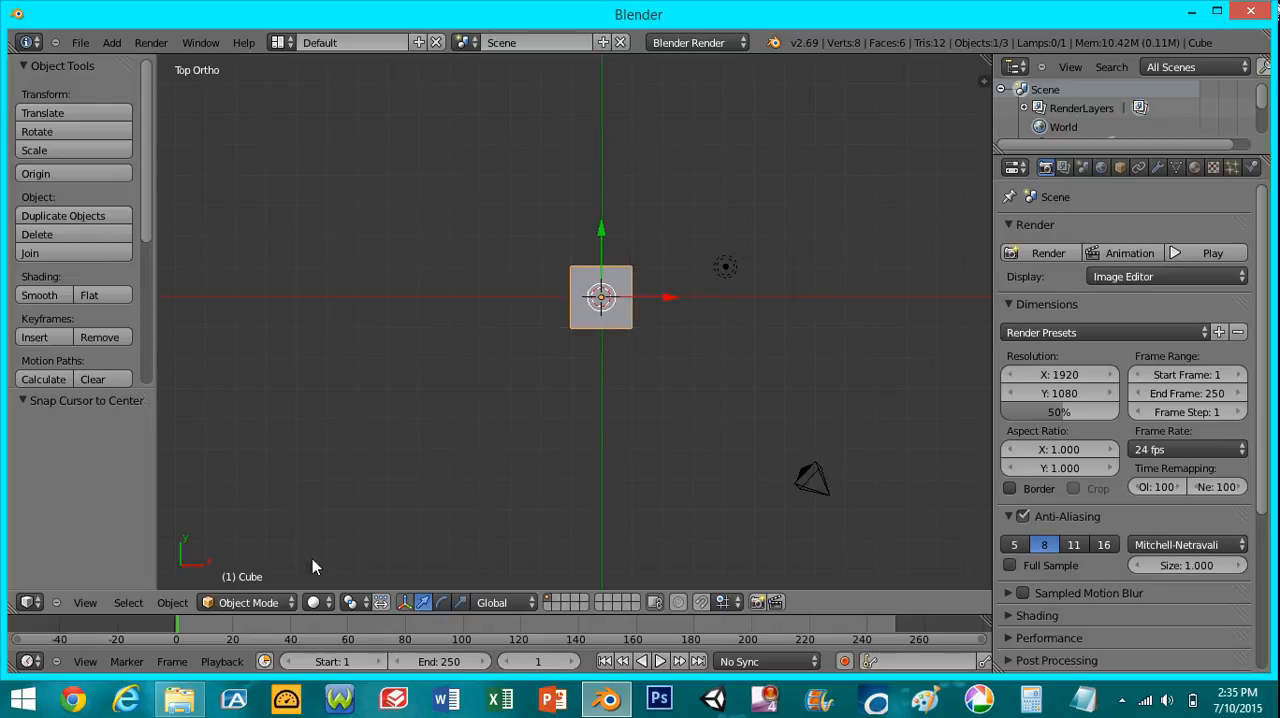
pyautogui.click(86, 603)
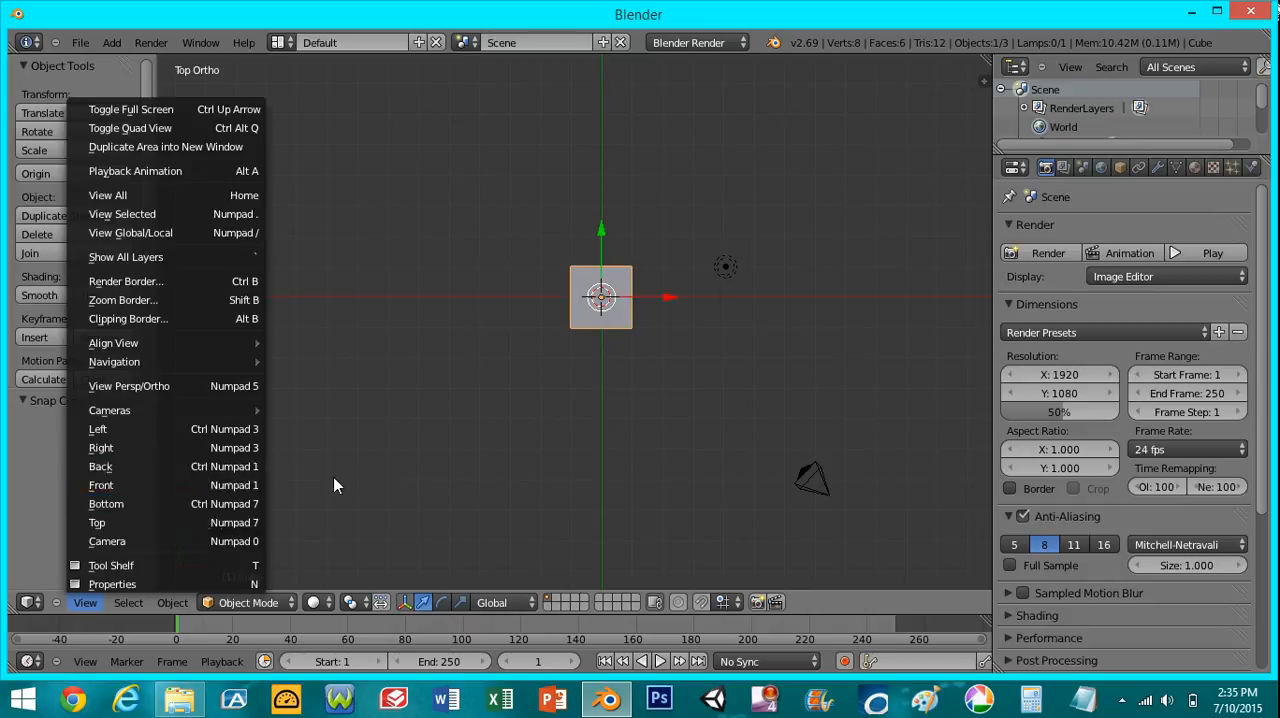
pyautogui.click(182, 604)
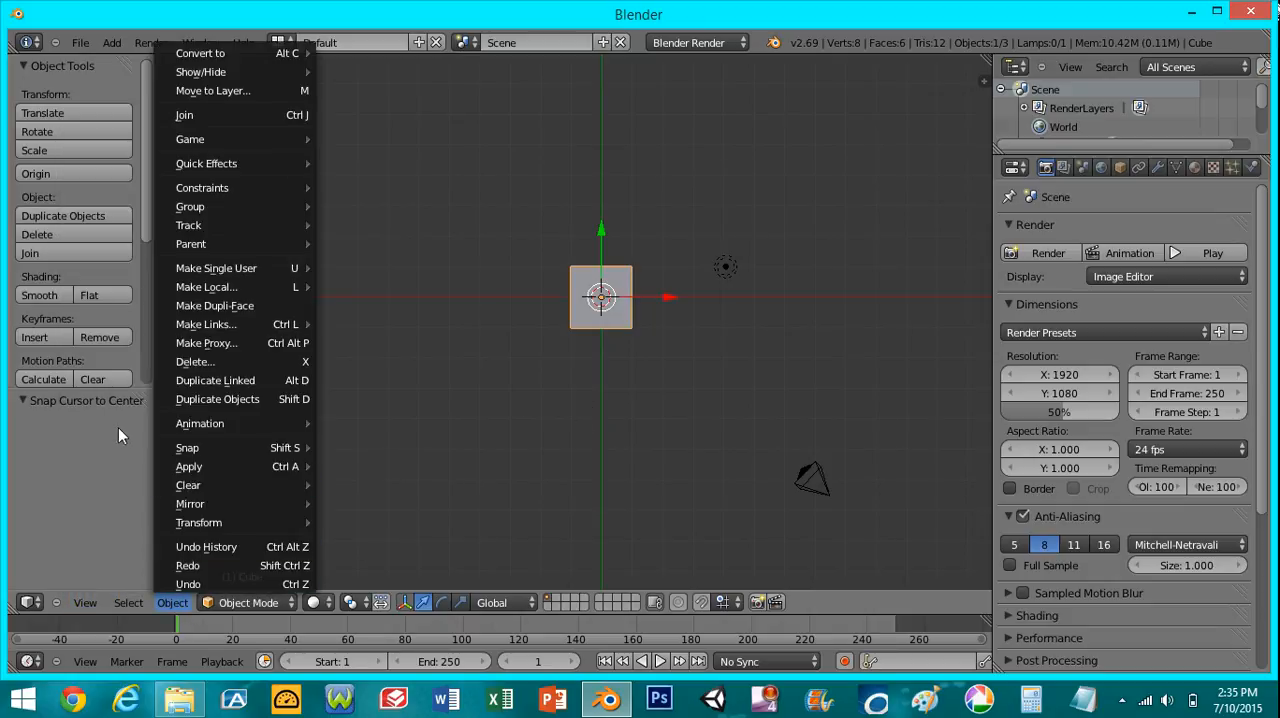
# - Add a UV sphere mesh at the 3D cursor and delete it again
pyautogui.click(112, 43)
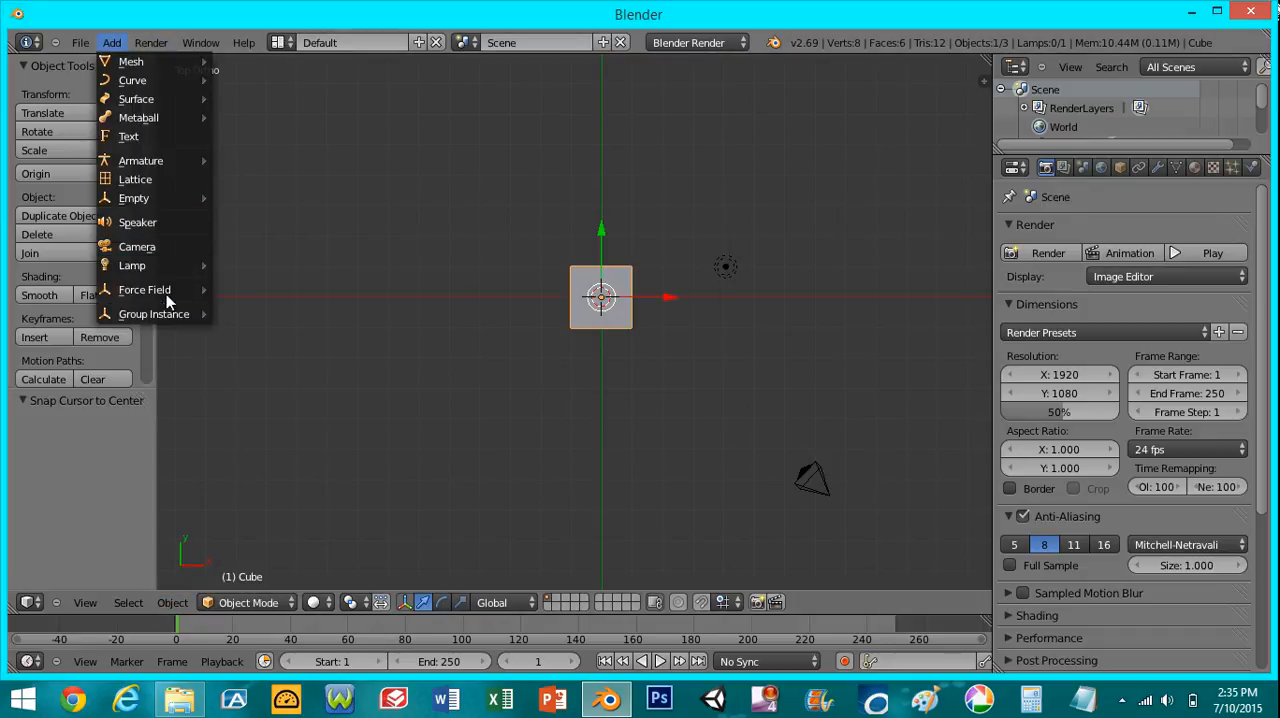
pyautogui.moveTo(157, 63)
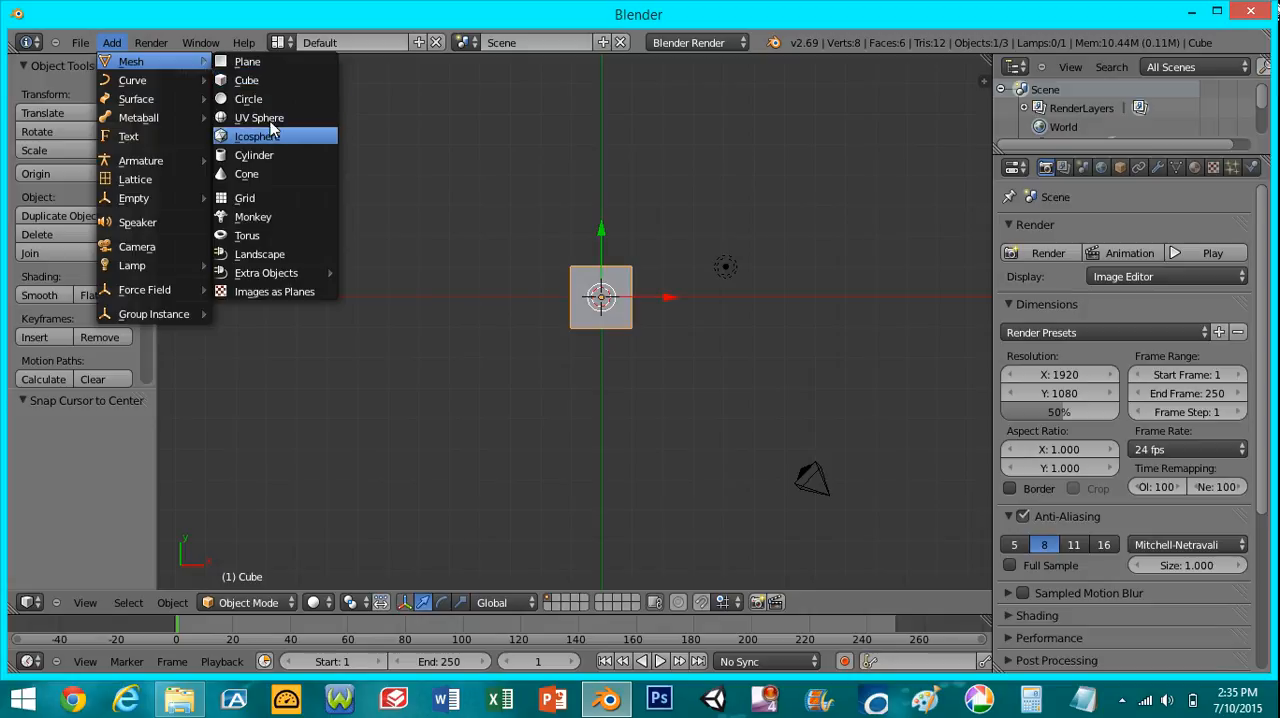
pyautogui.click(269, 119)
pyautogui.moveTo(624, 305)
pyautogui.mouseDown(button='middle')
pyautogui.moveTo(537, 317)
pyautogui.moveTo(606, 366)
pyautogui.moveTo(644, 444)
pyautogui.moveTo(705, 410)
pyautogui.mouseUp(button='middle')
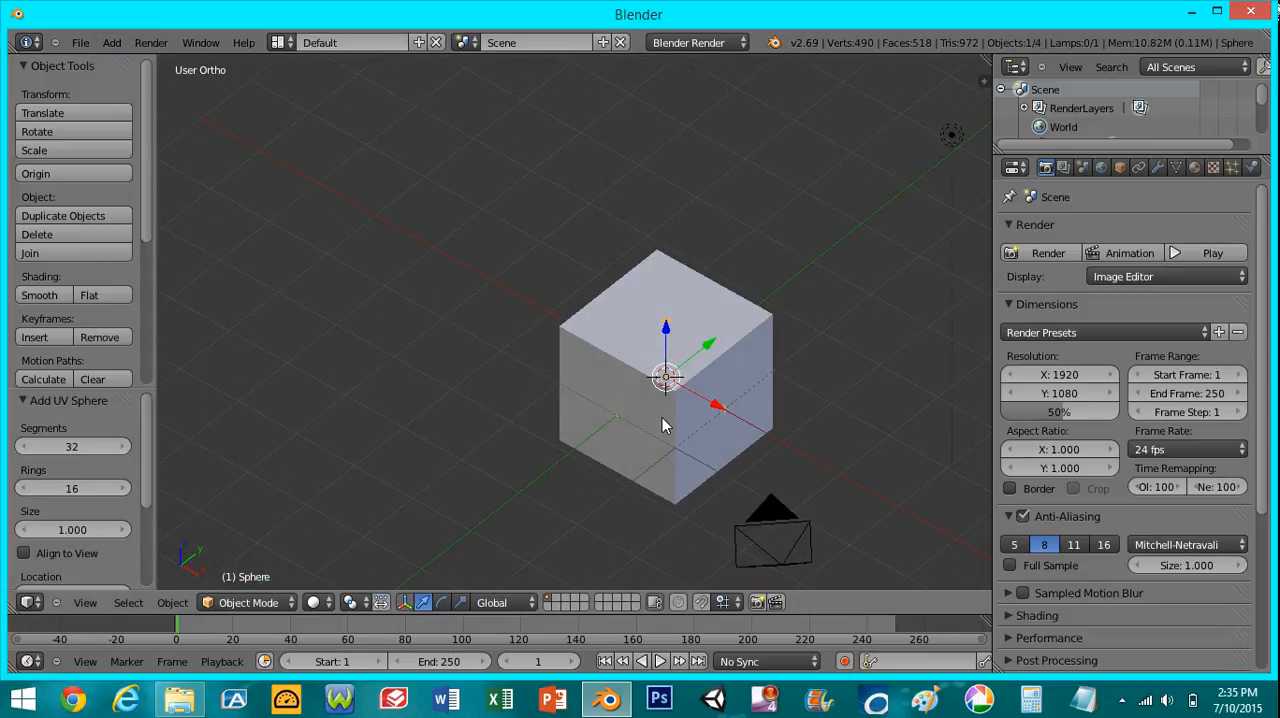
pyautogui.press('x')
pyautogui.click(662, 423)
# - Delete the default cube from the scene
pyautogui.rightClick(679, 366)
pyautogui.scroll(-4, 578, 366)
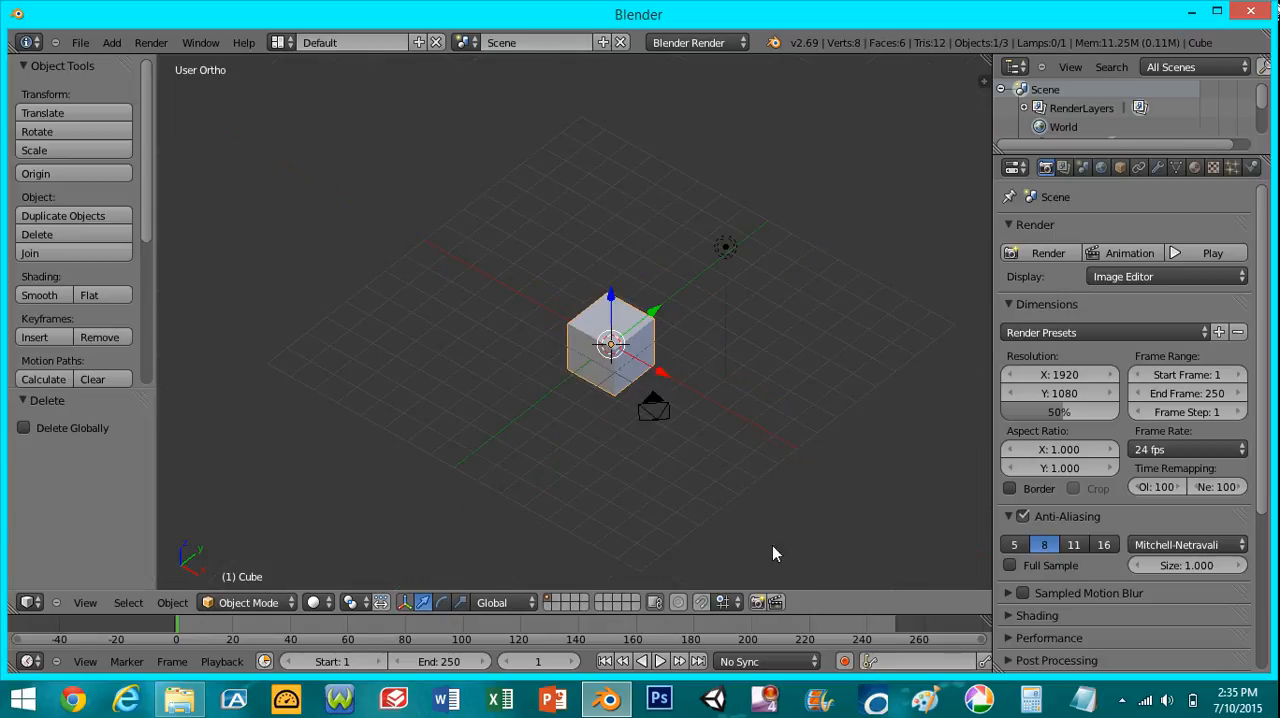
pyautogui.moveTo(648, 388); pyautogui.dragTo(627, 362, button='middle')
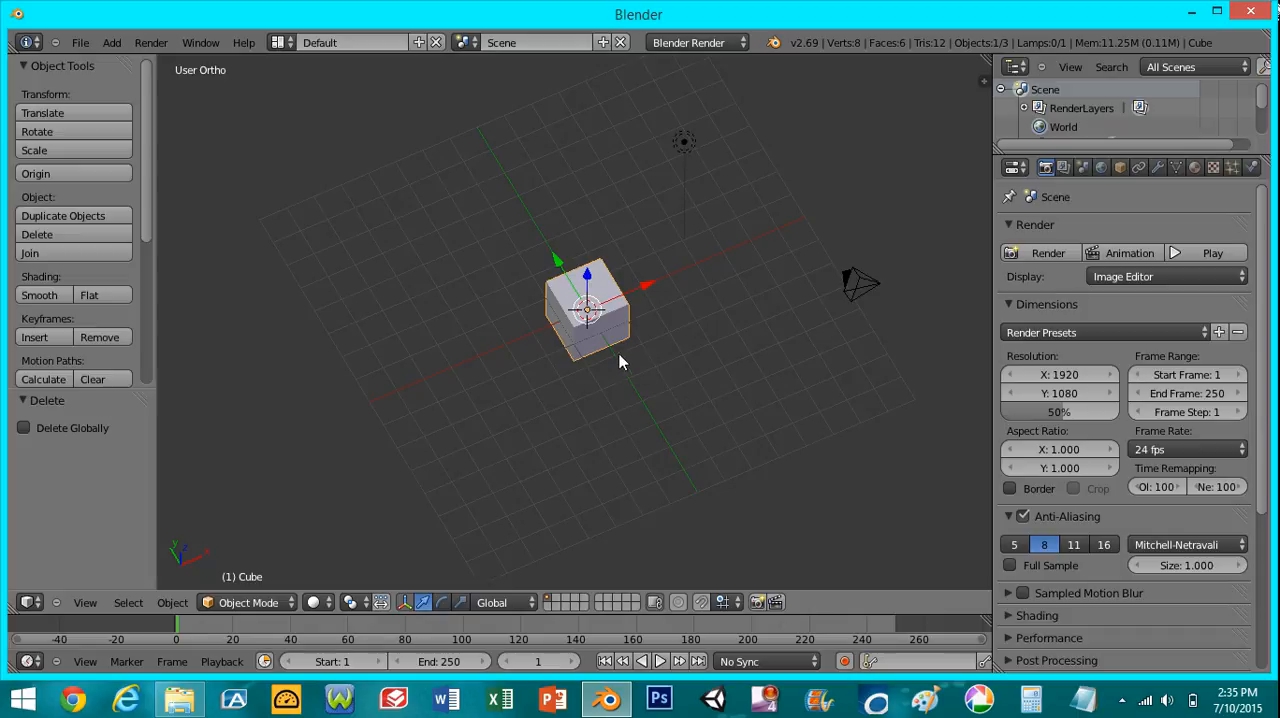
pyautogui.scroll(5, 579, 420)
pyautogui.press('x')
pyautogui.click(592, 356)
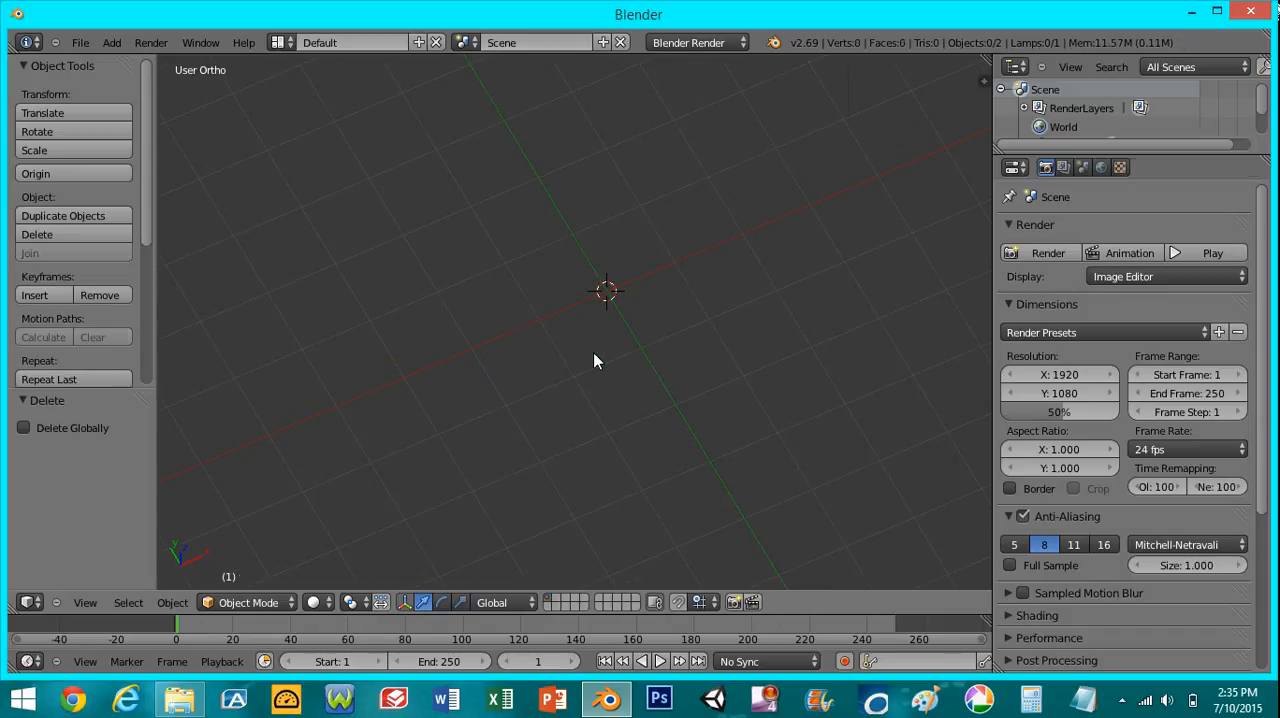
# - Set the world's horizon color to black
pyautogui.scroll(-2, 596, 370)
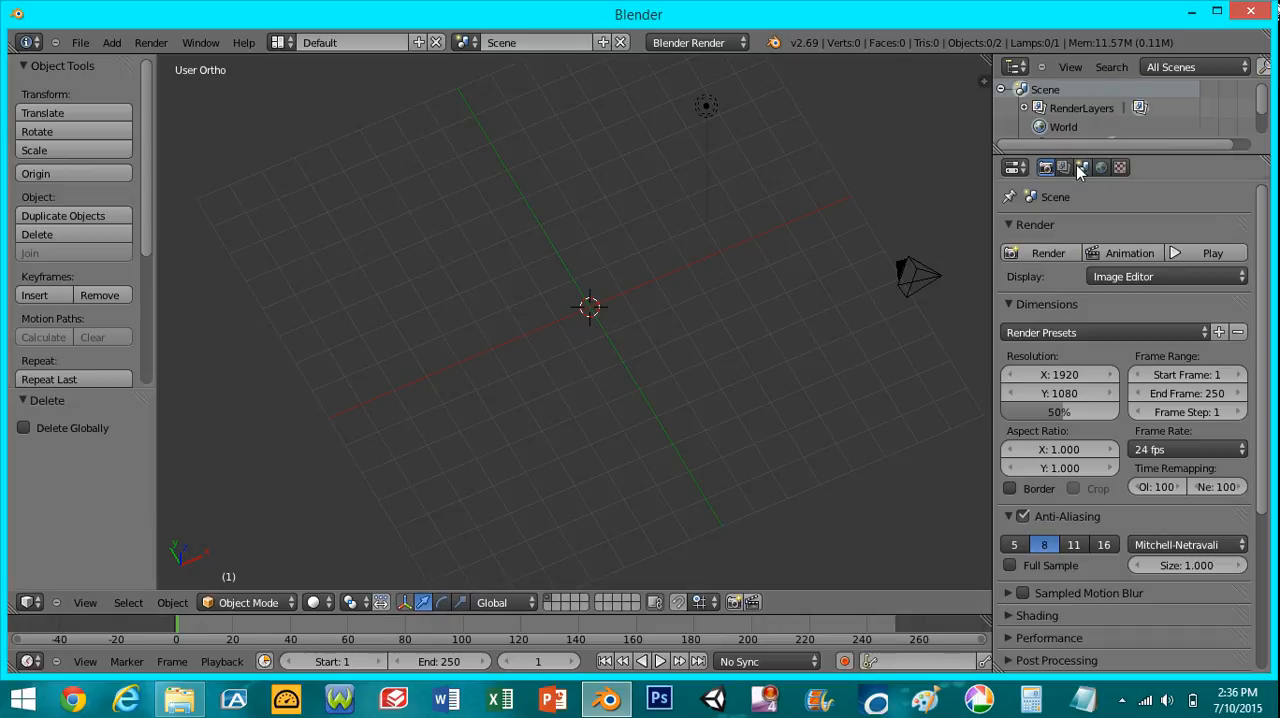
pyautogui.click(1101, 167)
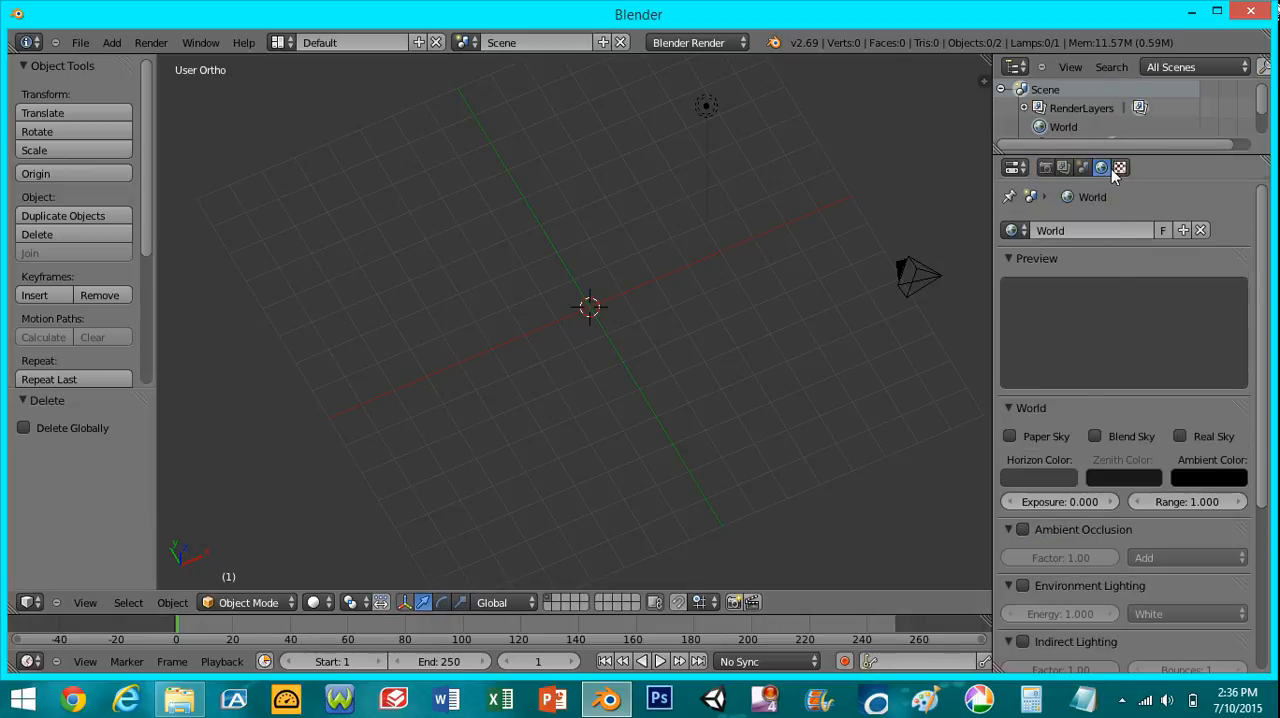
pyautogui.click(1060, 480)
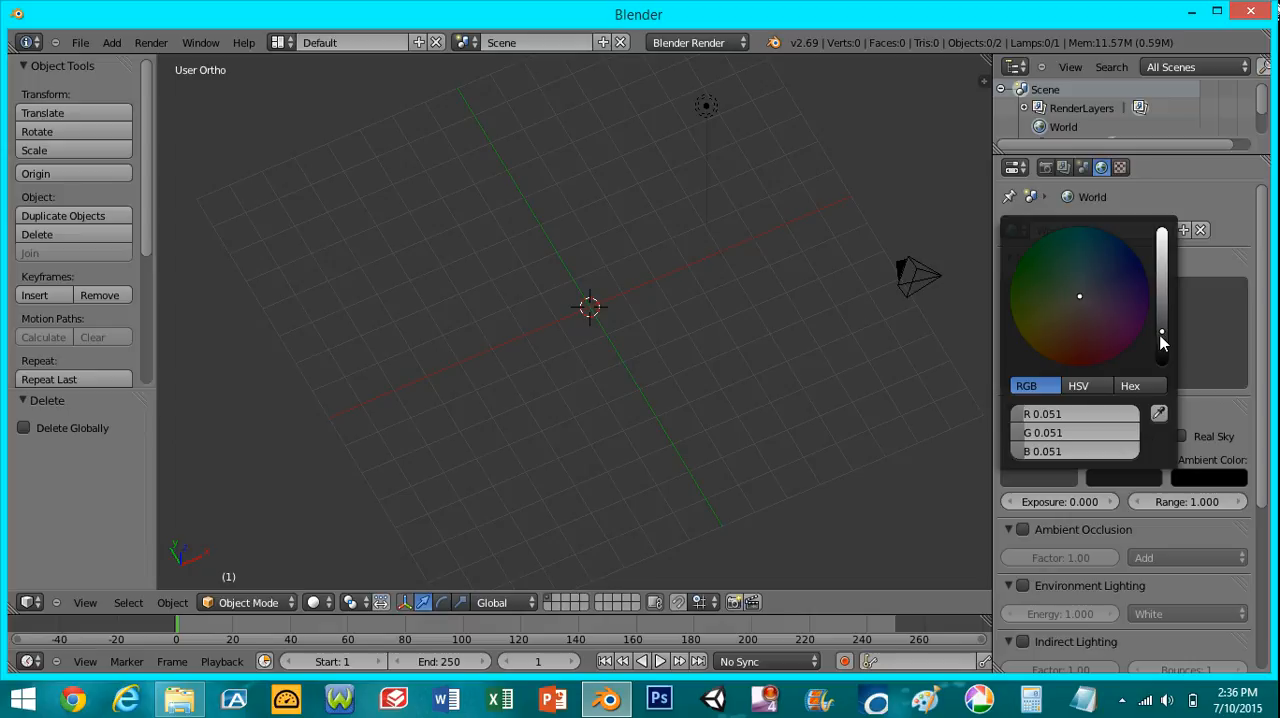
pyautogui.moveTo(1163, 340); pyautogui.dragTo(1153, 401)
# - Select the camera and look through it with the camera view
pyautogui.rightClick(928, 283)
pyautogui.moveTo(921, 323); pyautogui.dragTo(804, 358, button='middle')
pyautogui.scroll(1, 815, 385)
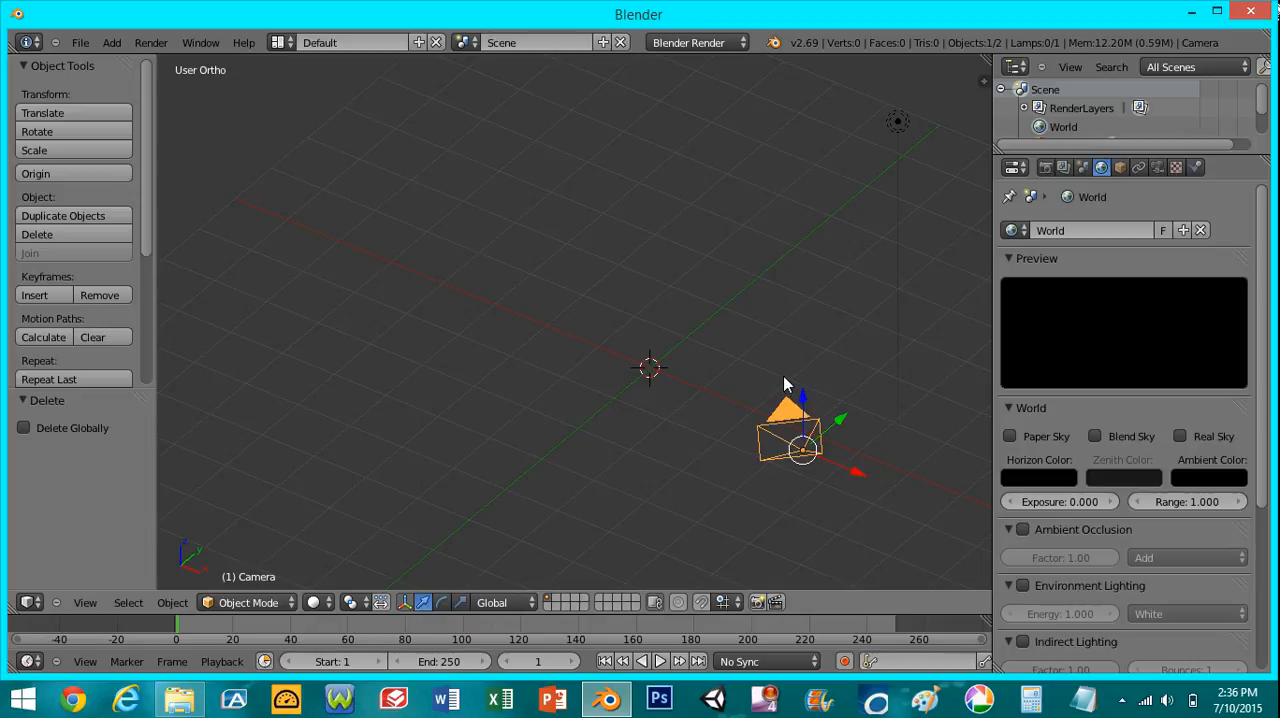
pyautogui.press('KP_0')
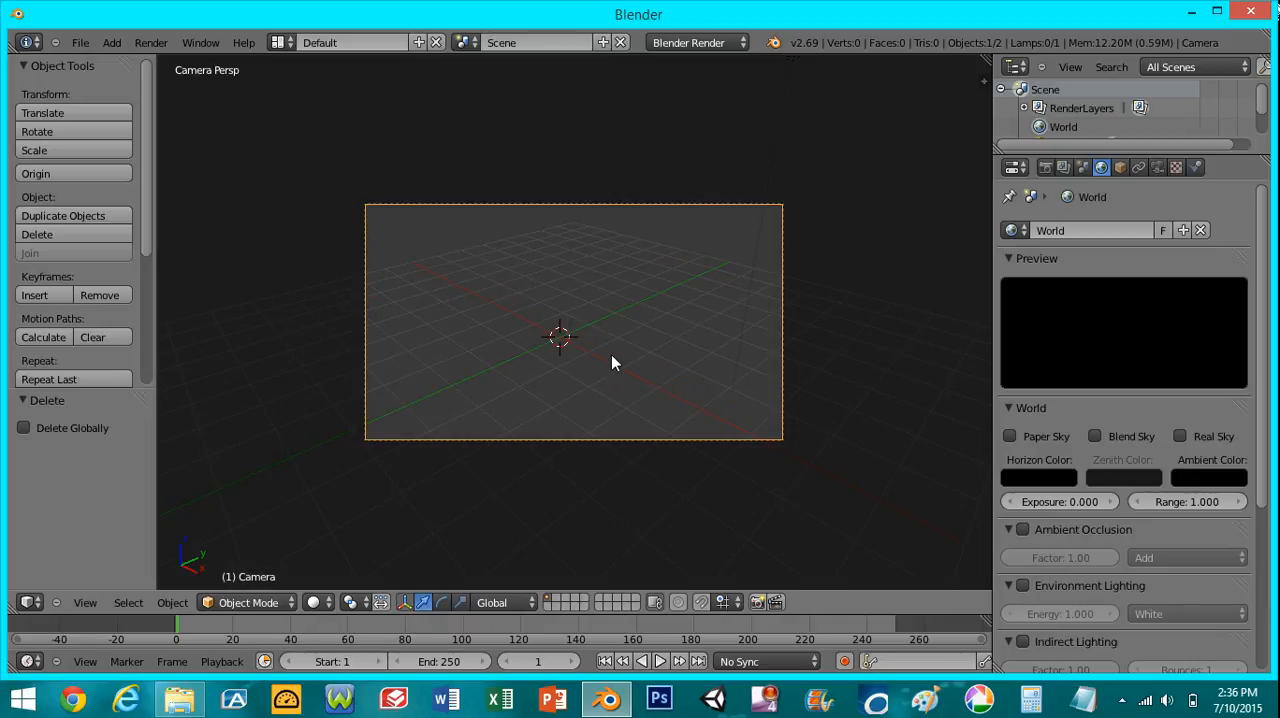
# - Add a cube mesh at the 3D cursor
pyautogui.click(111, 43)
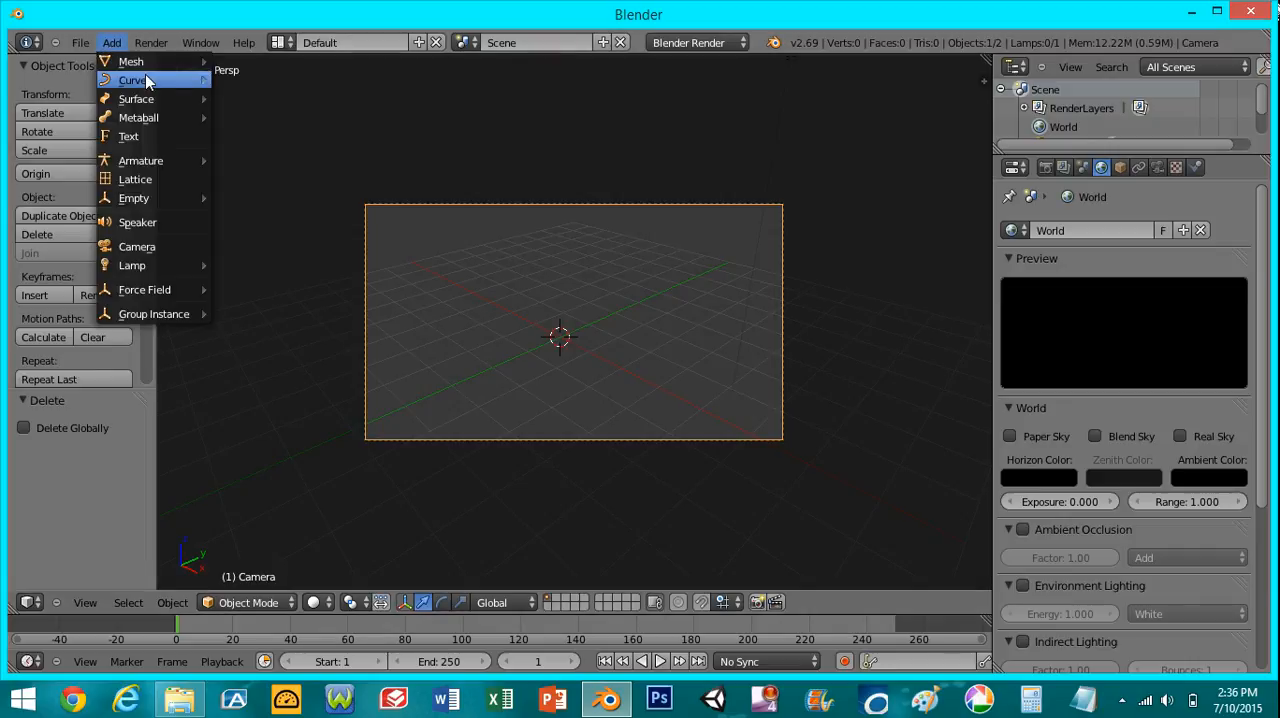
pyautogui.moveTo(130, 63)
pyautogui.click(252, 76)
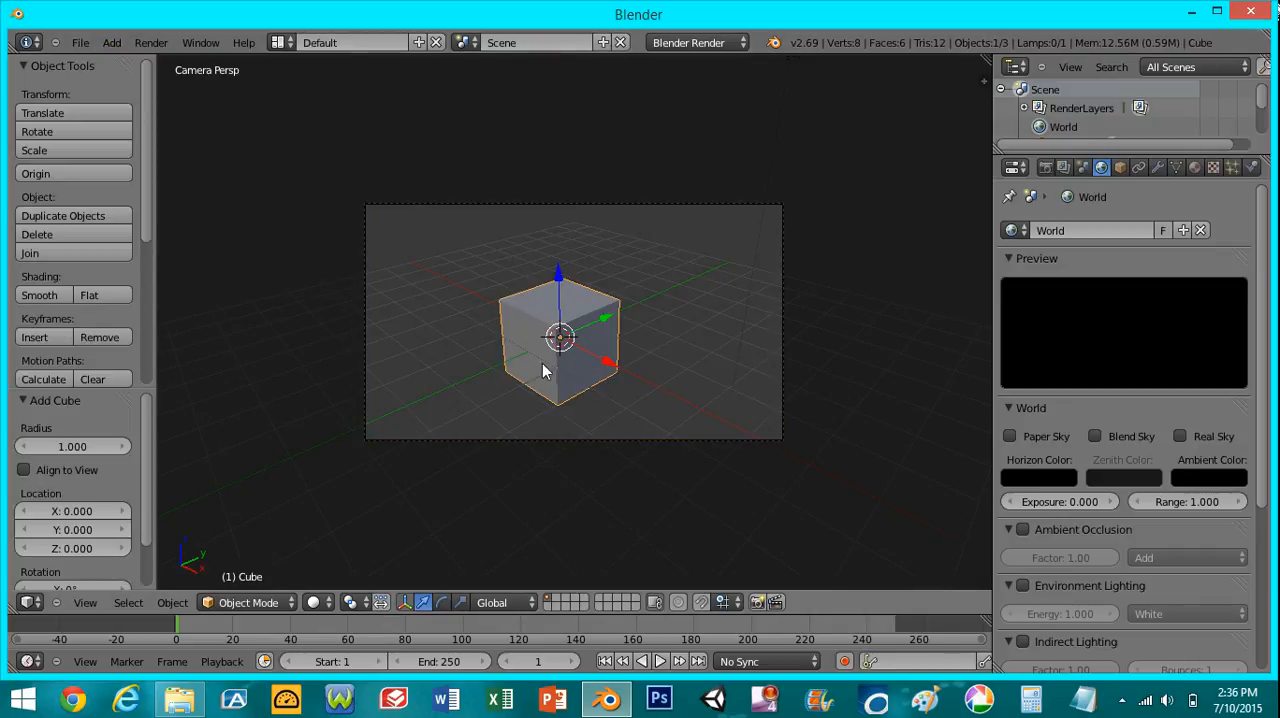
# - Render a still image of the cube through the camera, inspect it and return to the 3D view
pyautogui.click(1046, 167)
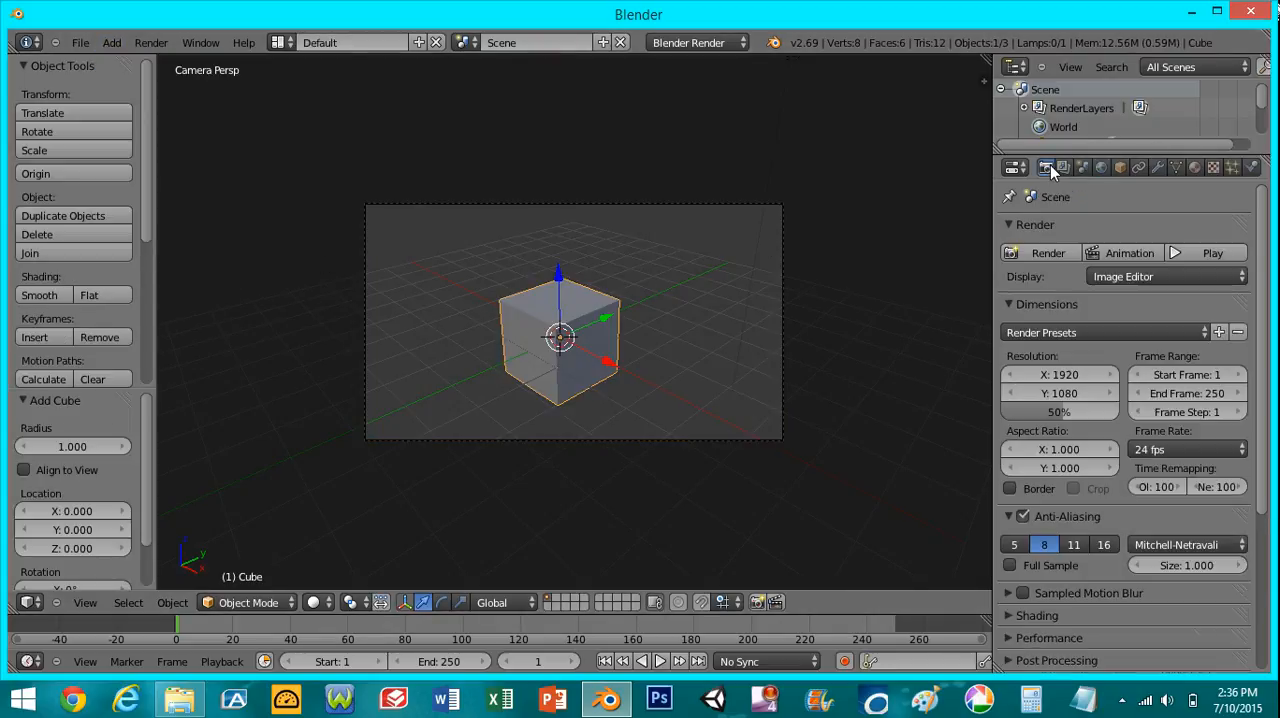
pyautogui.click(1015, 255)
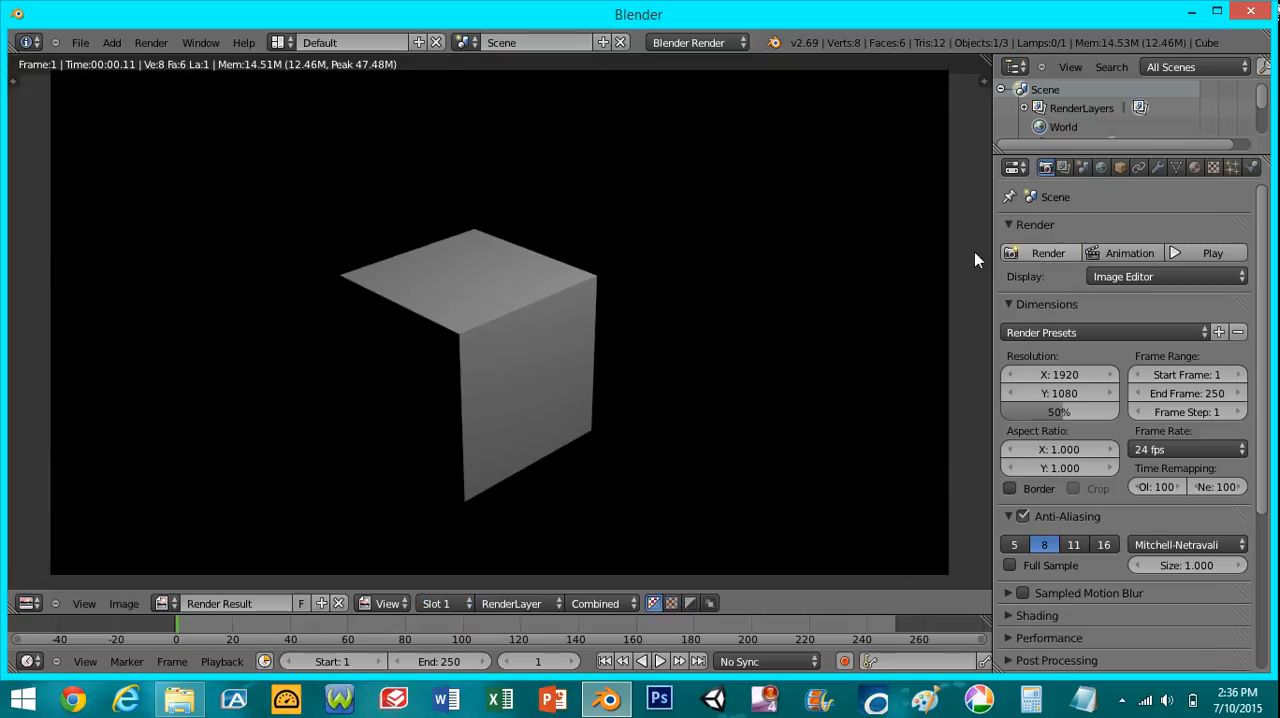
pyautogui.scroll(-2, 580, 343)
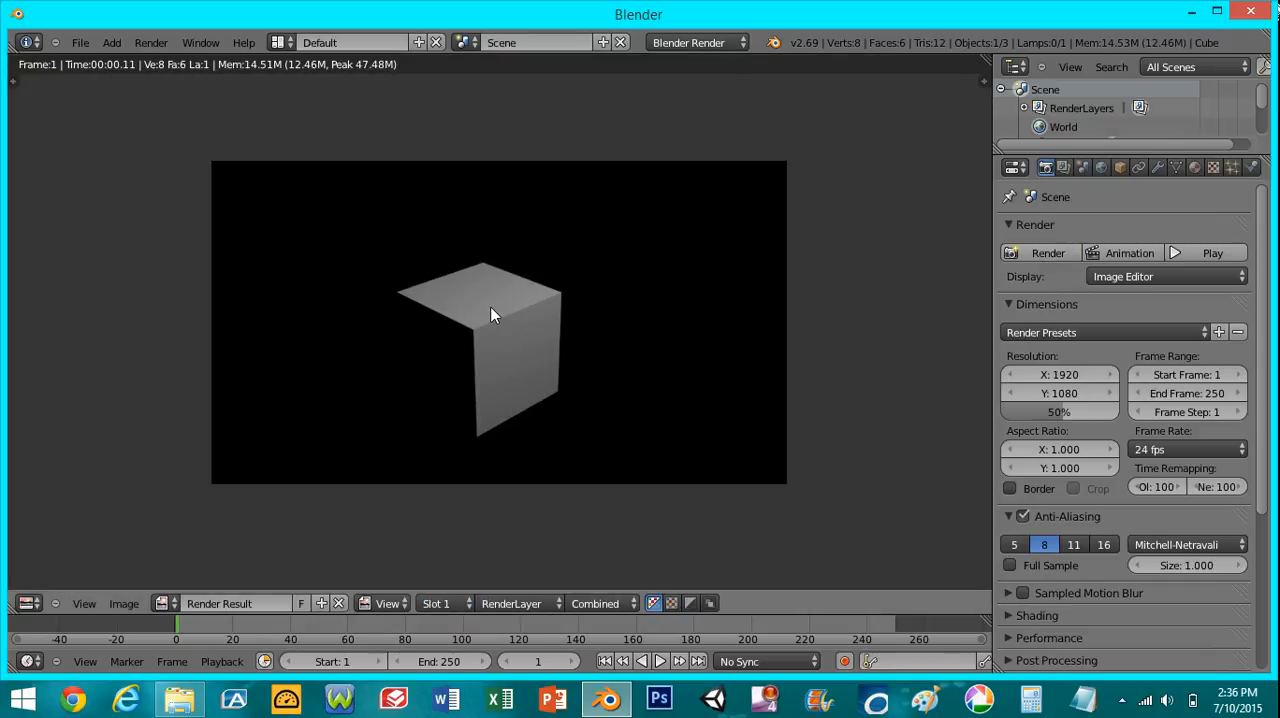
pyautogui.press('Escape')
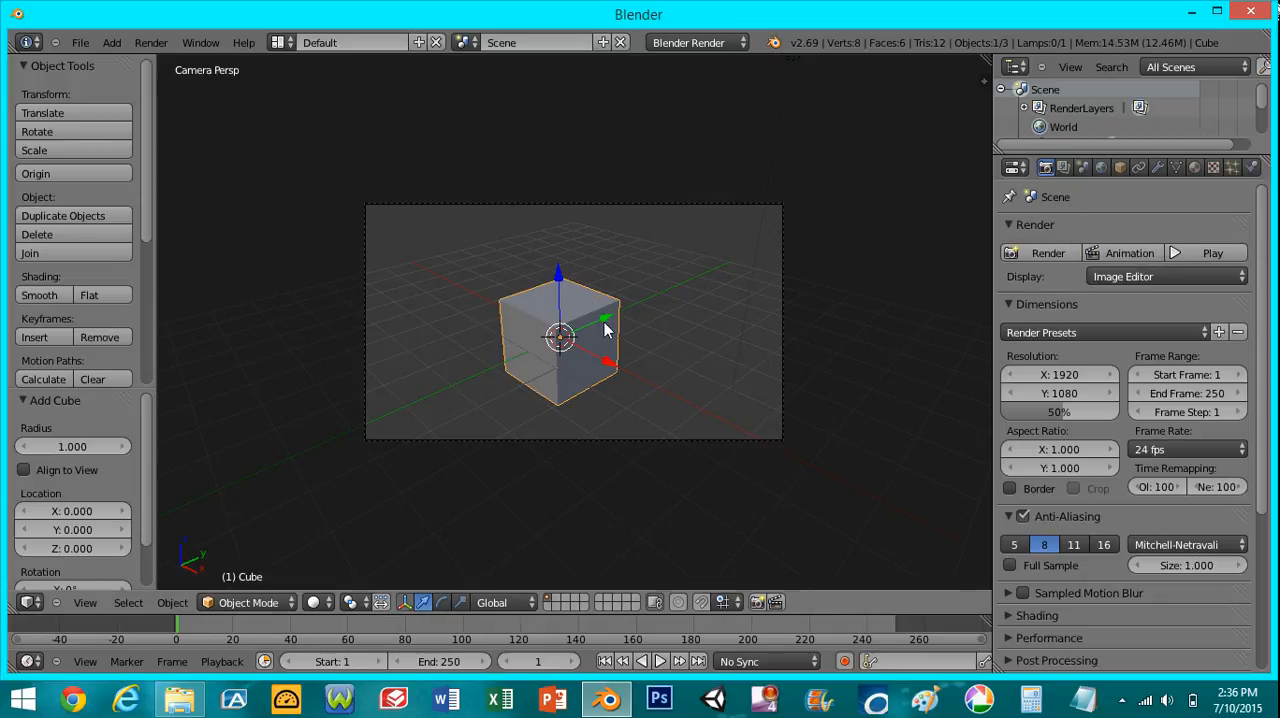
# - Add an Array modifier to the cube with a fixed count of 6
pyautogui.click(1157, 168)
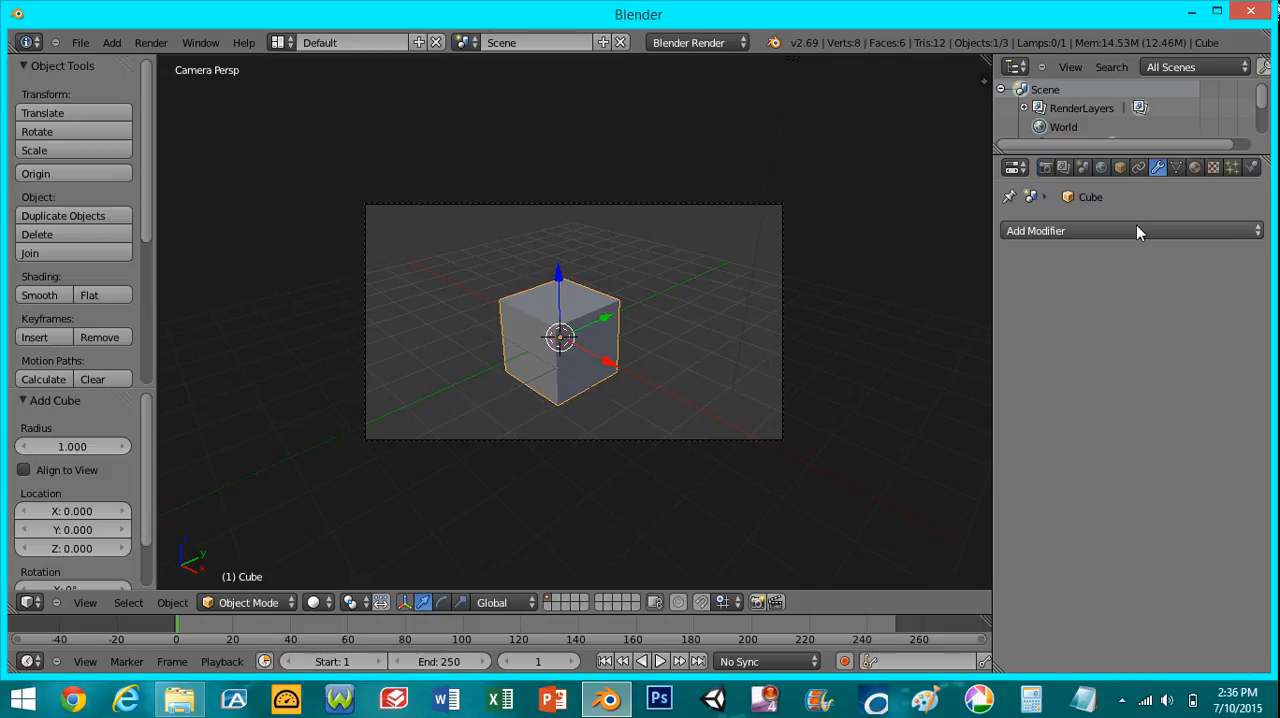
pyautogui.click(1136, 228)
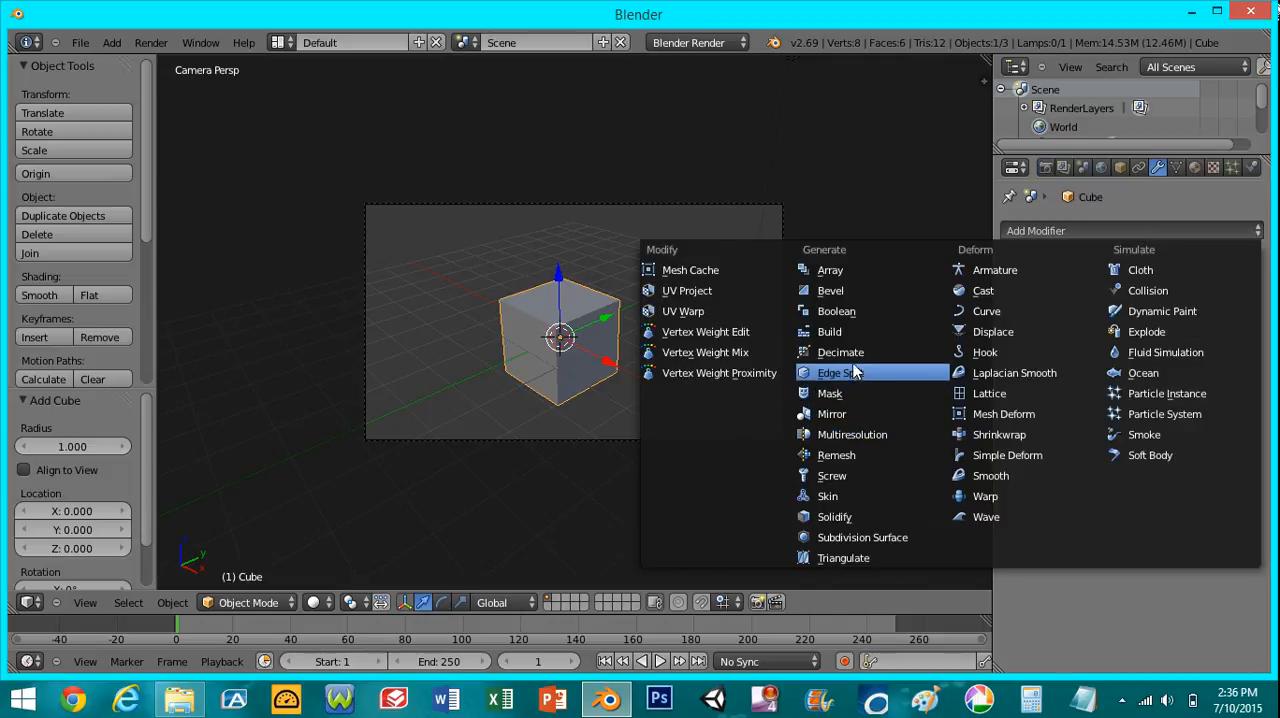
pyautogui.click(851, 271)
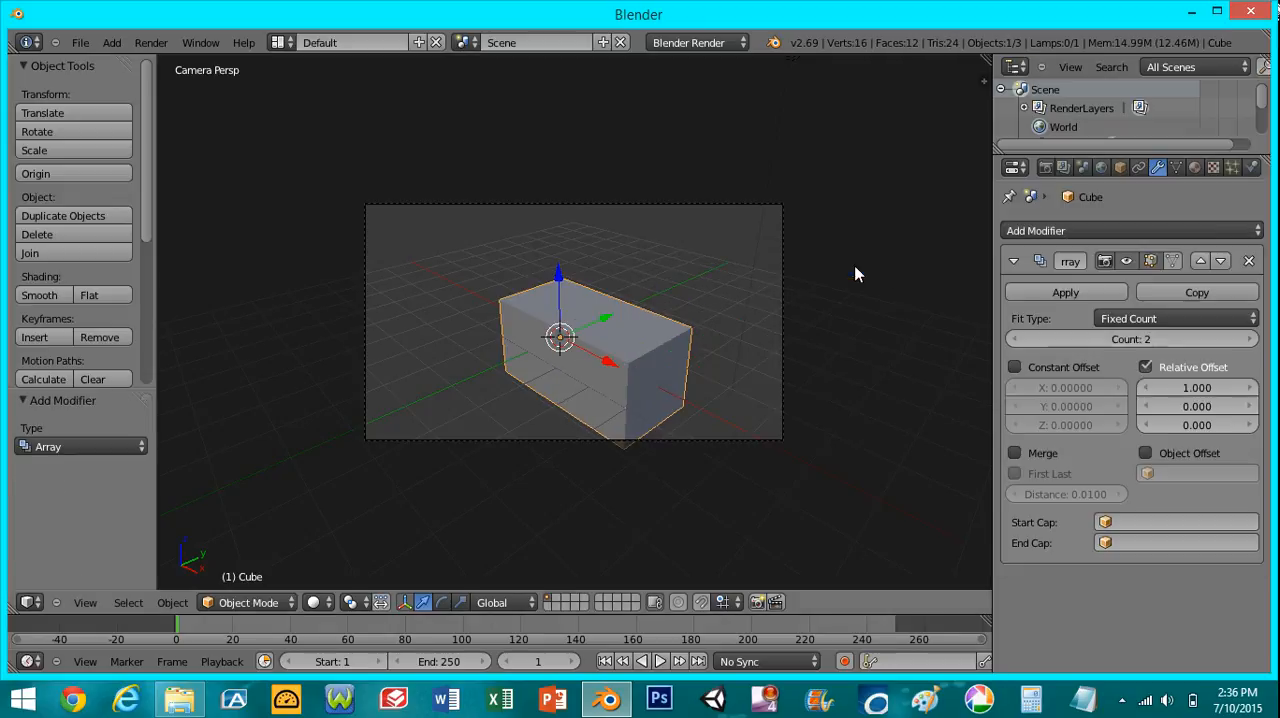
pyautogui.moveTo(1121, 338); pyautogui.dragTo(1137, 337)
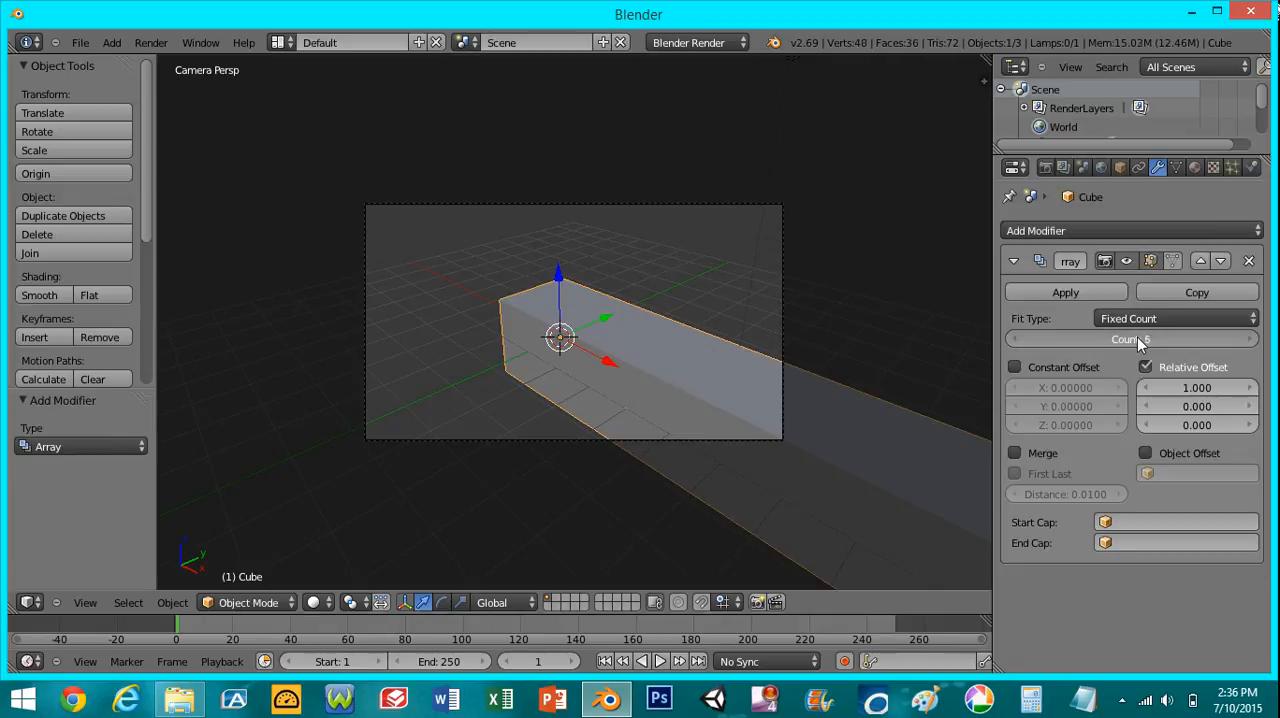
# - Add a Displace modifier to the cube with a new texture and a strength of about 3.9
pyautogui.click(1161, 232)
pyautogui.click(1030, 331)
pyautogui.scroll(-2, 1121, 494)
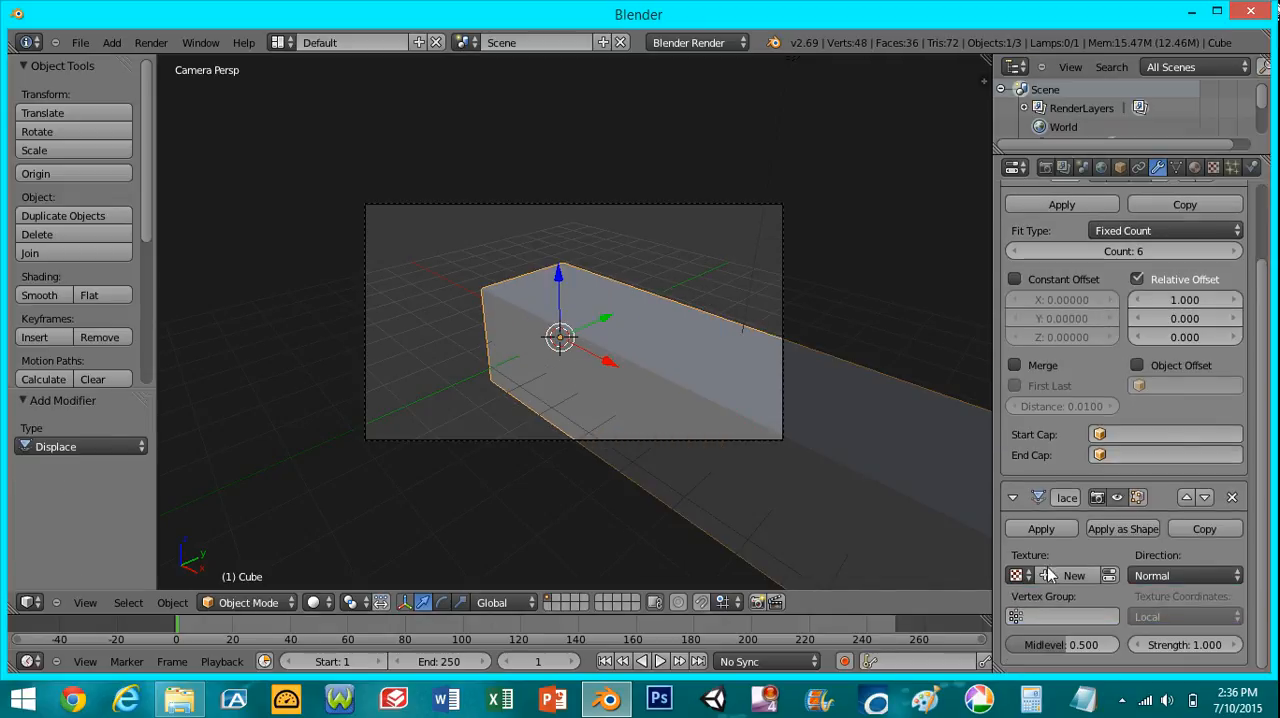
pyautogui.click(1074, 573)
pyautogui.moveTo(1150, 646); pyautogui.dragTo(1200, 650)
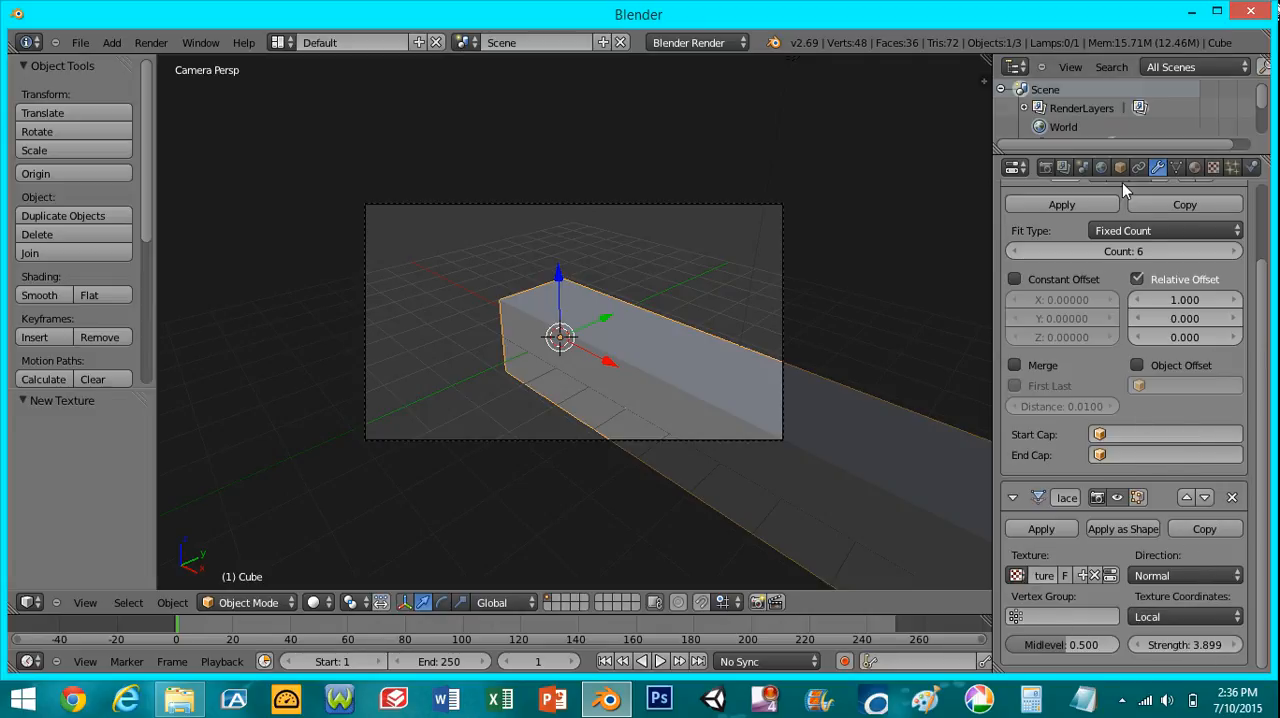
# - Add a Mirror modifier and a Subdivision Surface modifier to the cube
pyautogui.scroll(2, 1090, 210)
pyautogui.click(1061, 233)
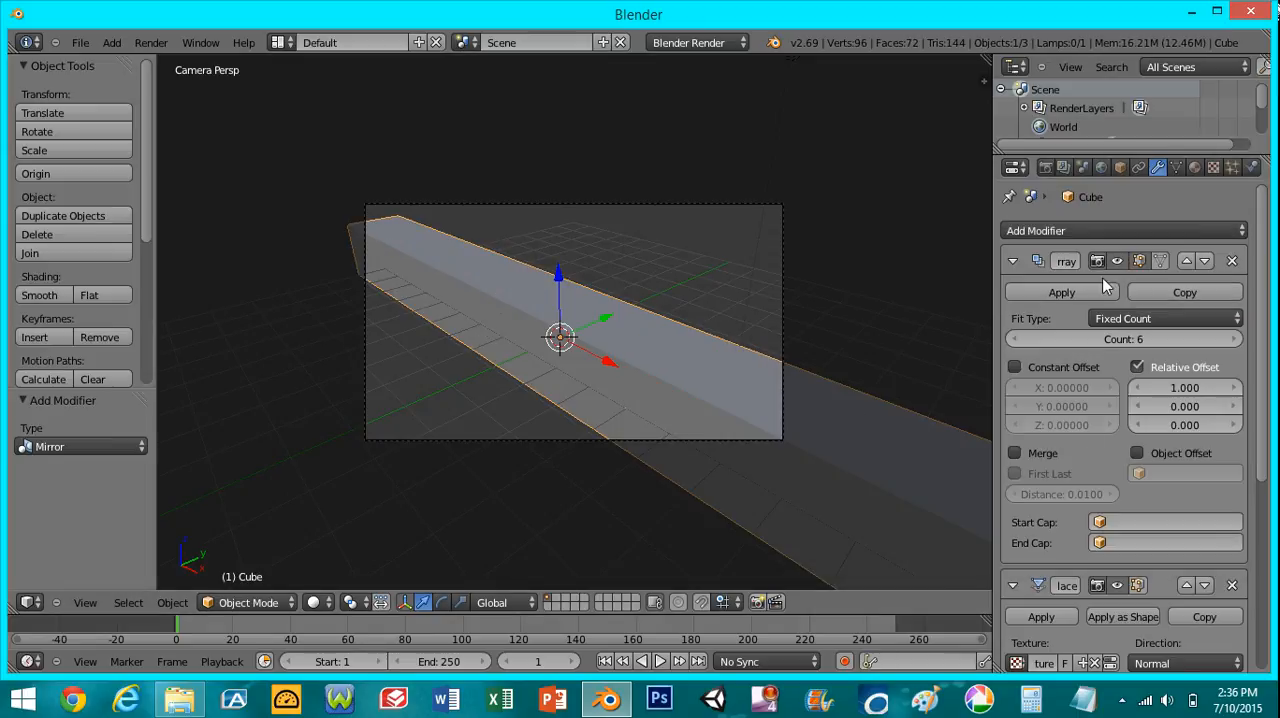
pyautogui.click(1088, 230)
pyautogui.click(821, 536)
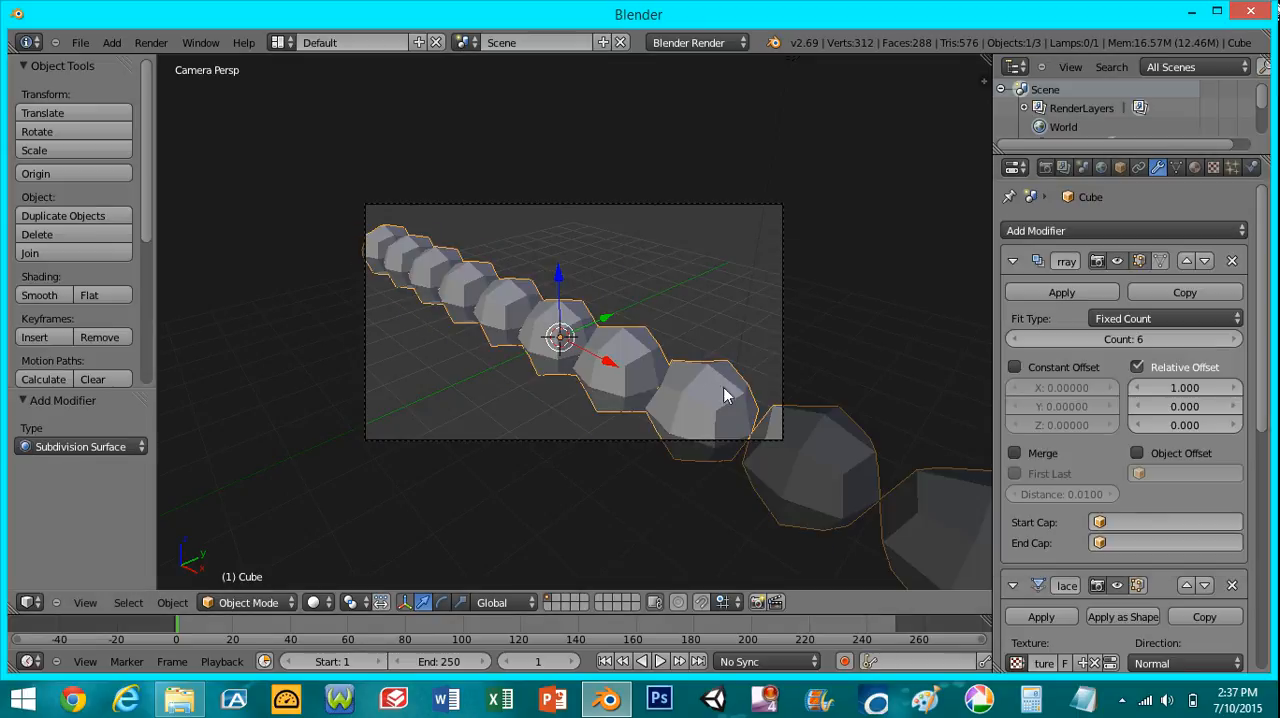
# - Apply smooth shading to the row of rounded cubes
pyautogui.scroll(4, 658, 380)
pyautogui.moveTo(656, 380); pyautogui.dragTo(706, 422, button='middle')
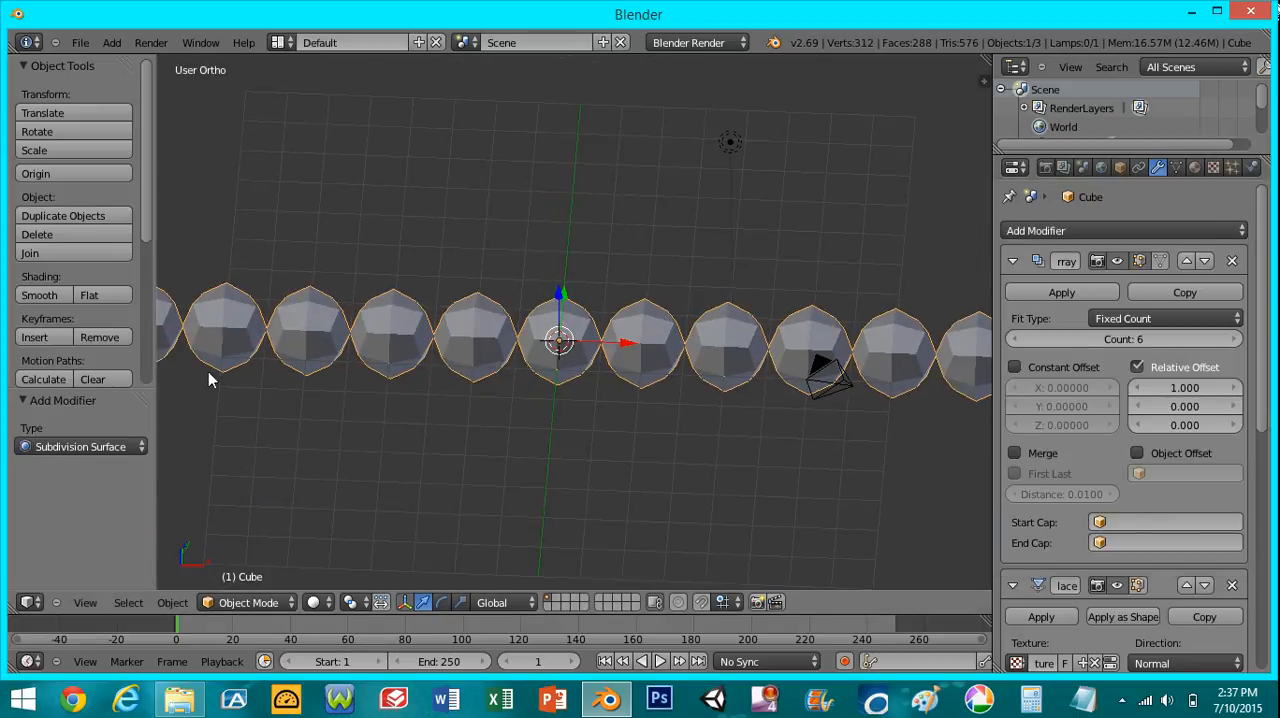
pyautogui.click(41, 296)
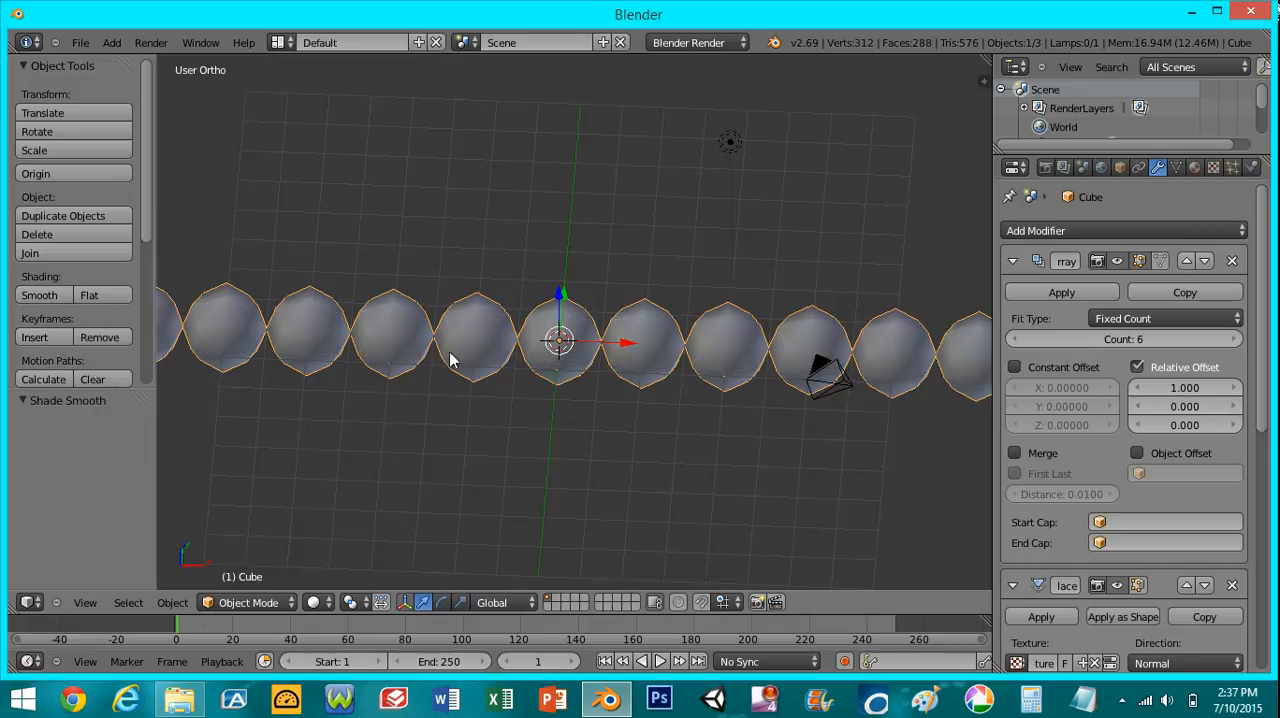
pyautogui.scroll(2, 606, 392)
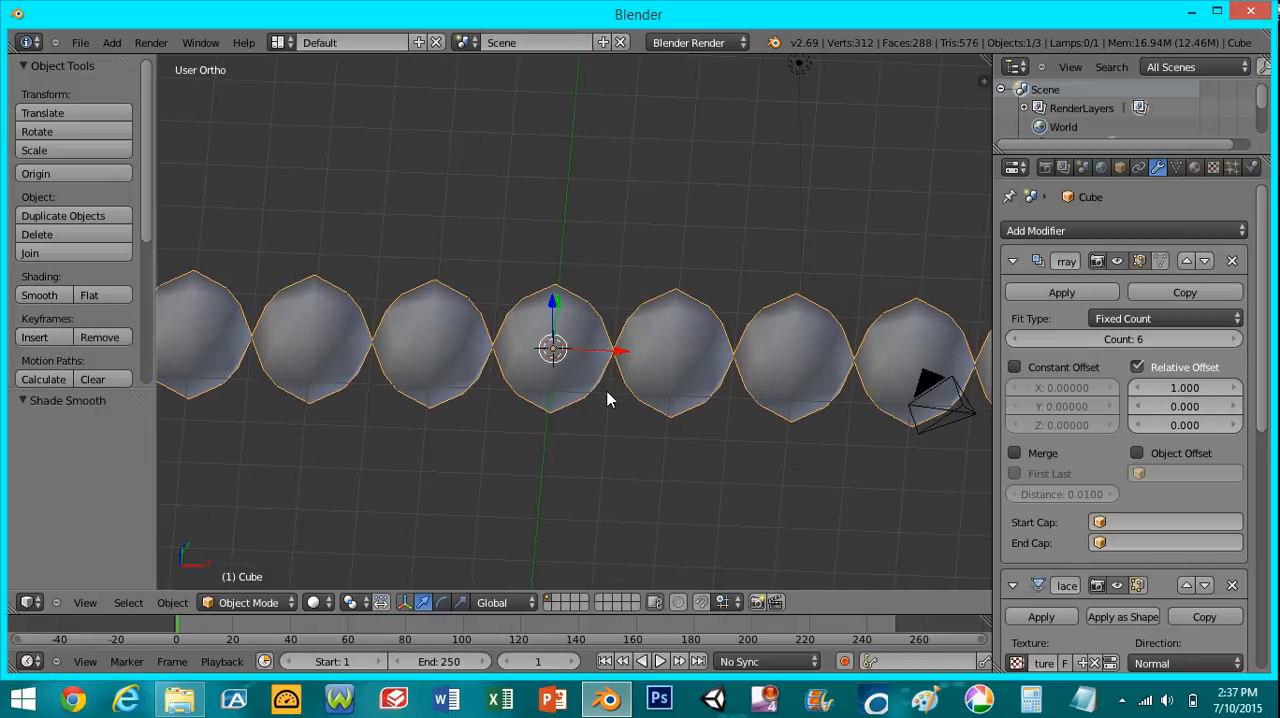
# - Remove the Array, Displace, Mirror and Subdivision Surface modifiers and restore flat shading on the cube
pyautogui.click(1233, 261)
pyautogui.click(1233, 261)
pyautogui.click(1233, 261)
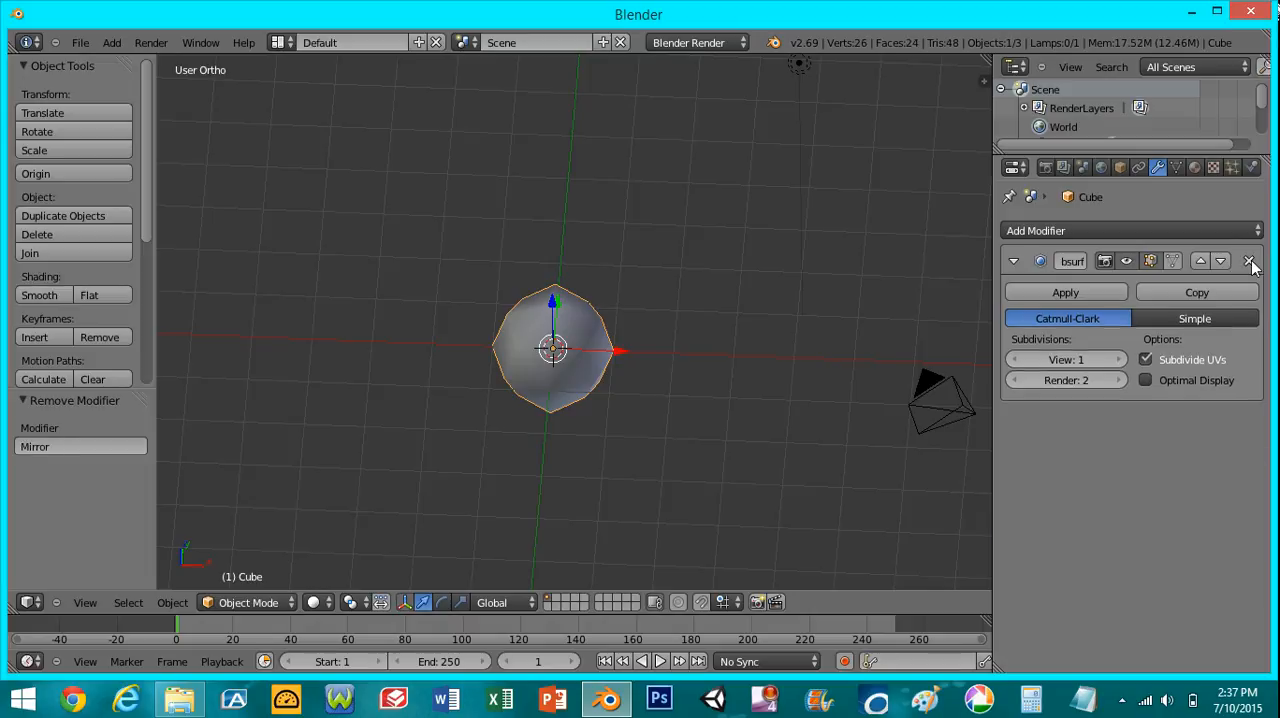
pyautogui.click(1233, 261)
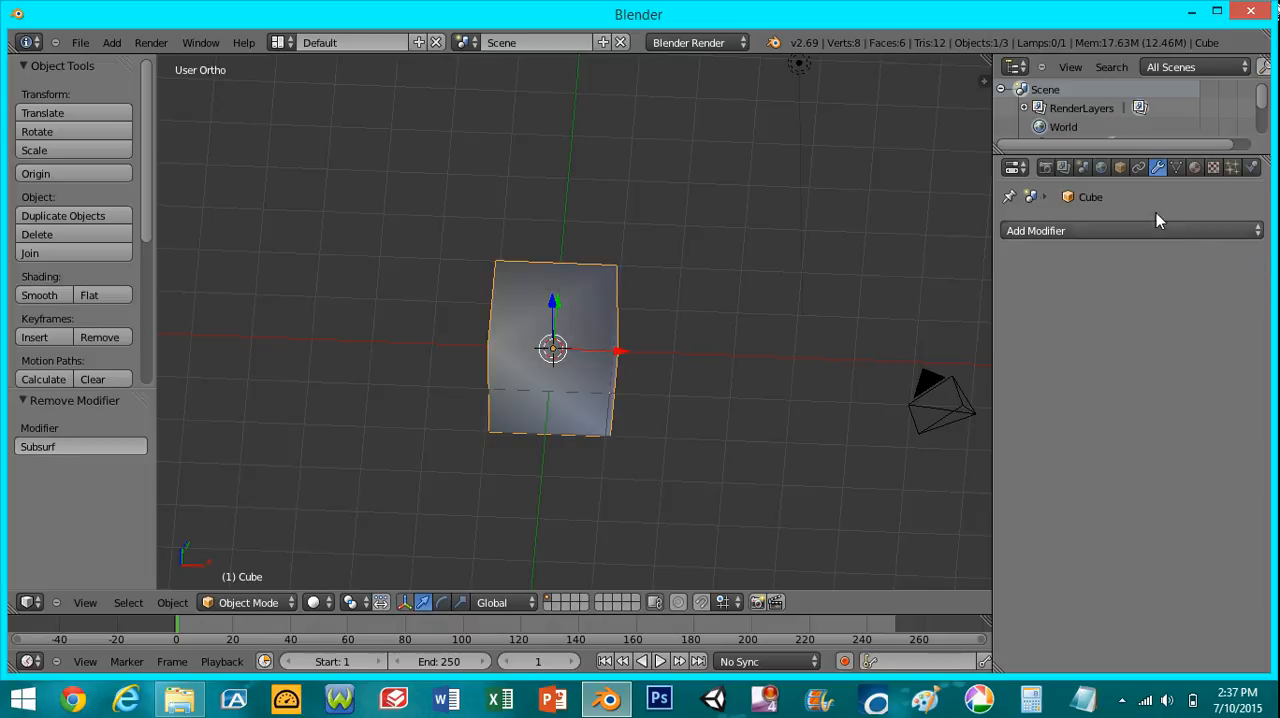
pyautogui.click(101, 294)
# - Switch the cube from Object Mode to Edit Mode
pyautogui.moveTo(651, 337); pyautogui.dragTo(590, 345, button='middle')
pyautogui.scroll(5, 585, 345)
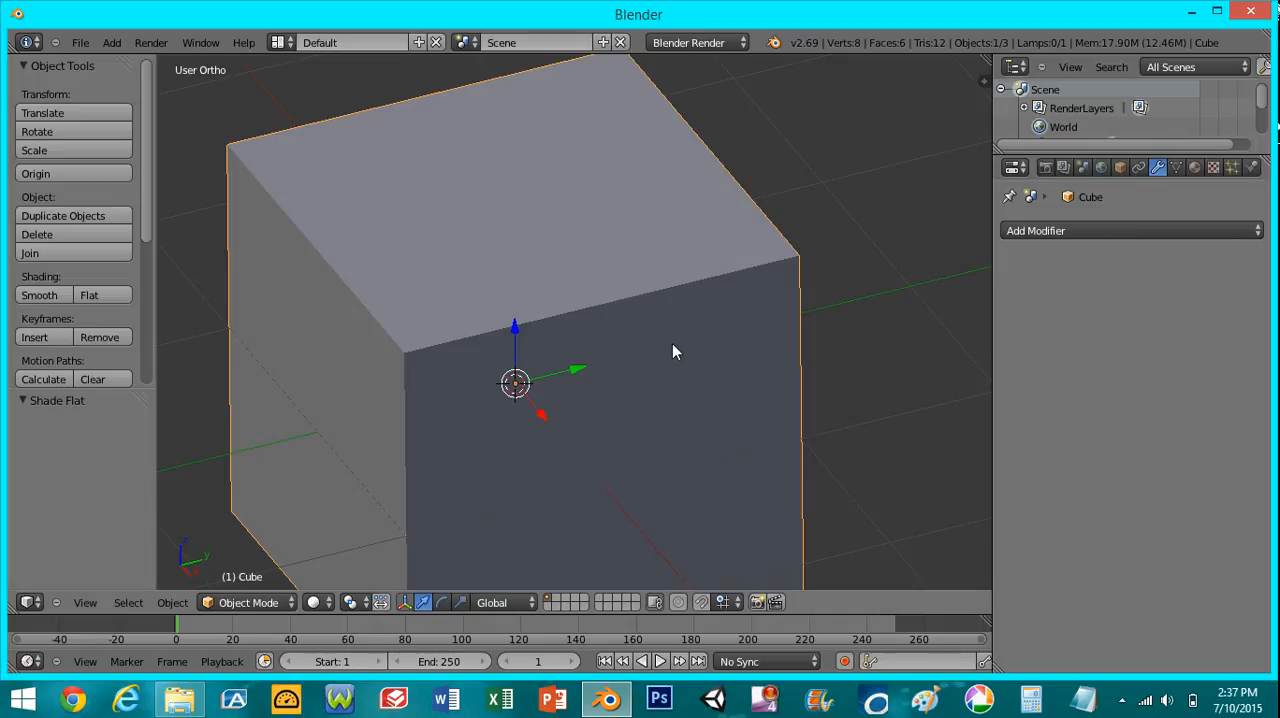
pyautogui.click(250, 602)
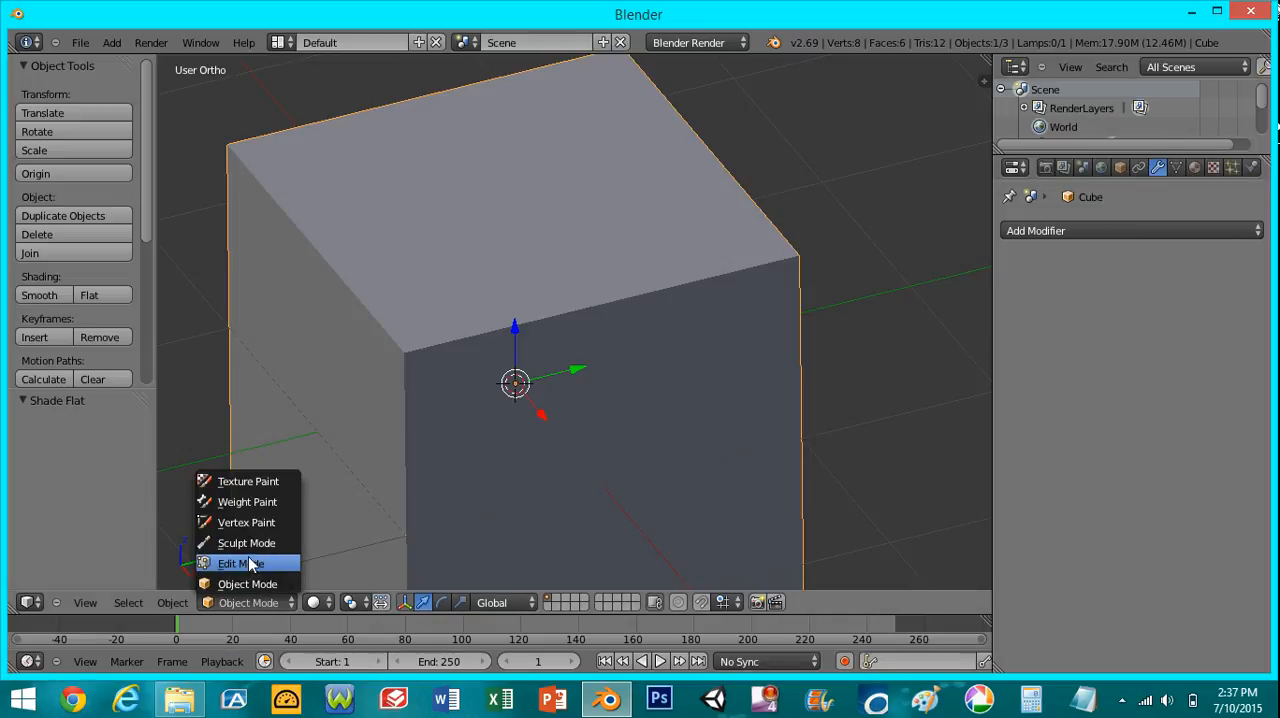
pyautogui.click(250, 562)
pyautogui.scroll(-3, 457, 329)
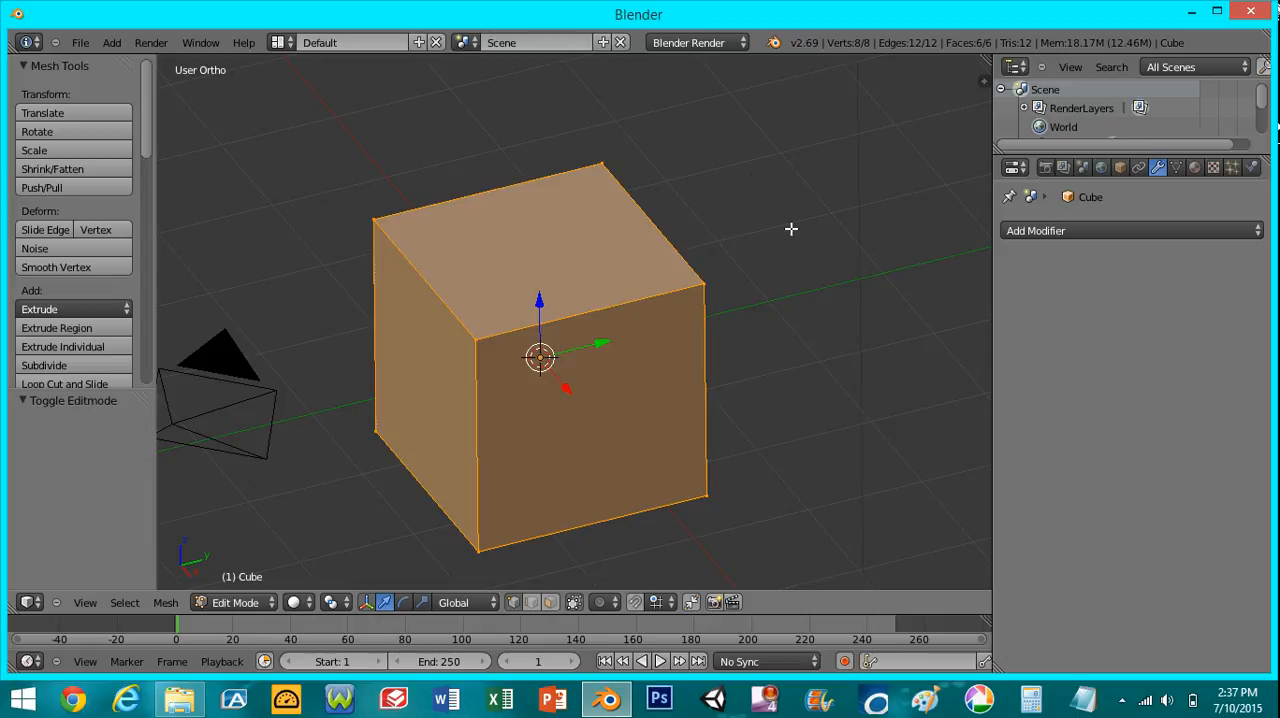
# - Select one upper corner vertex of the cube and try to move it freely
pyautogui.rightClick(478, 338)
pyautogui.moveTo(486, 337); pyautogui.dragTo(806, 352, button='middle')
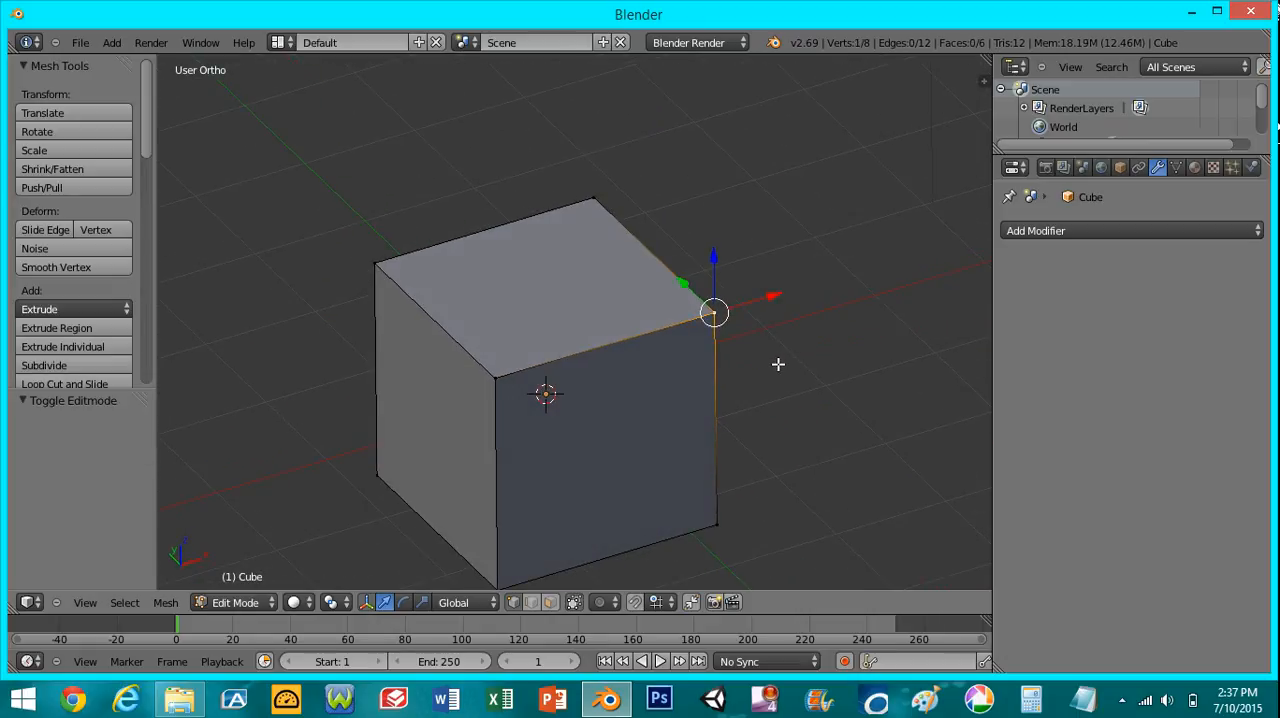
pyautogui.press('g')
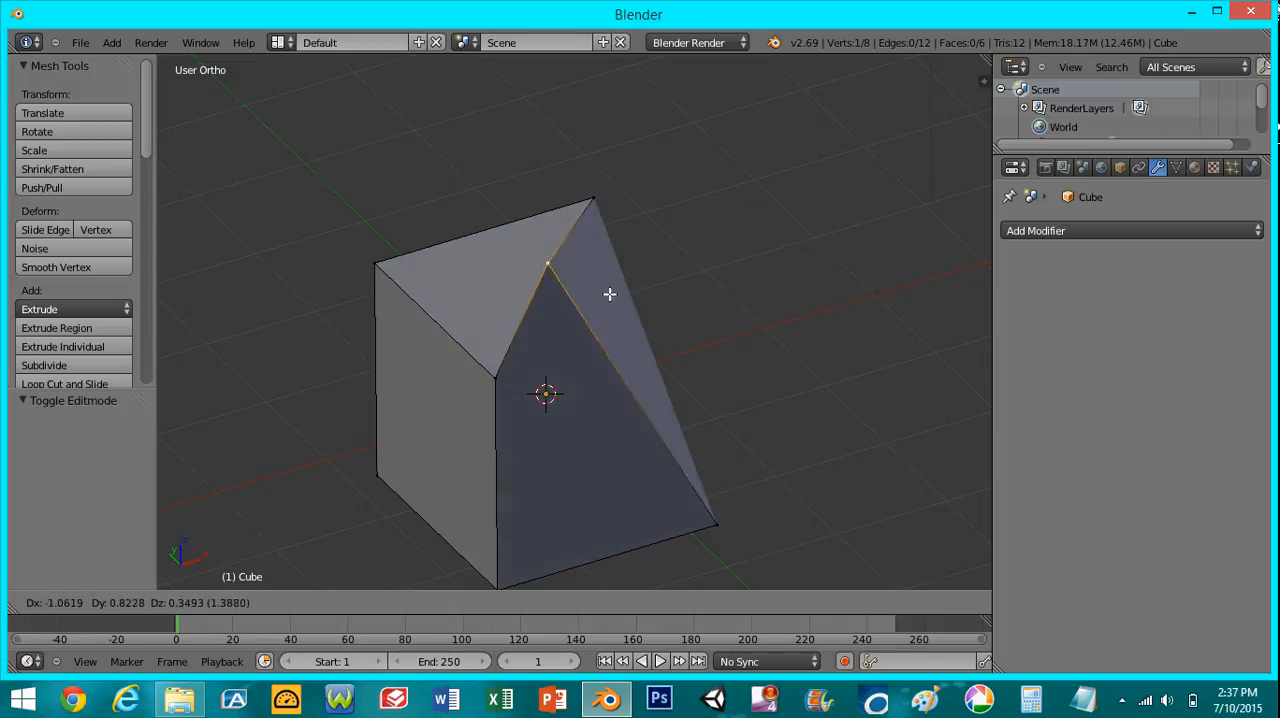
pyautogui.rightClick(713, 375)
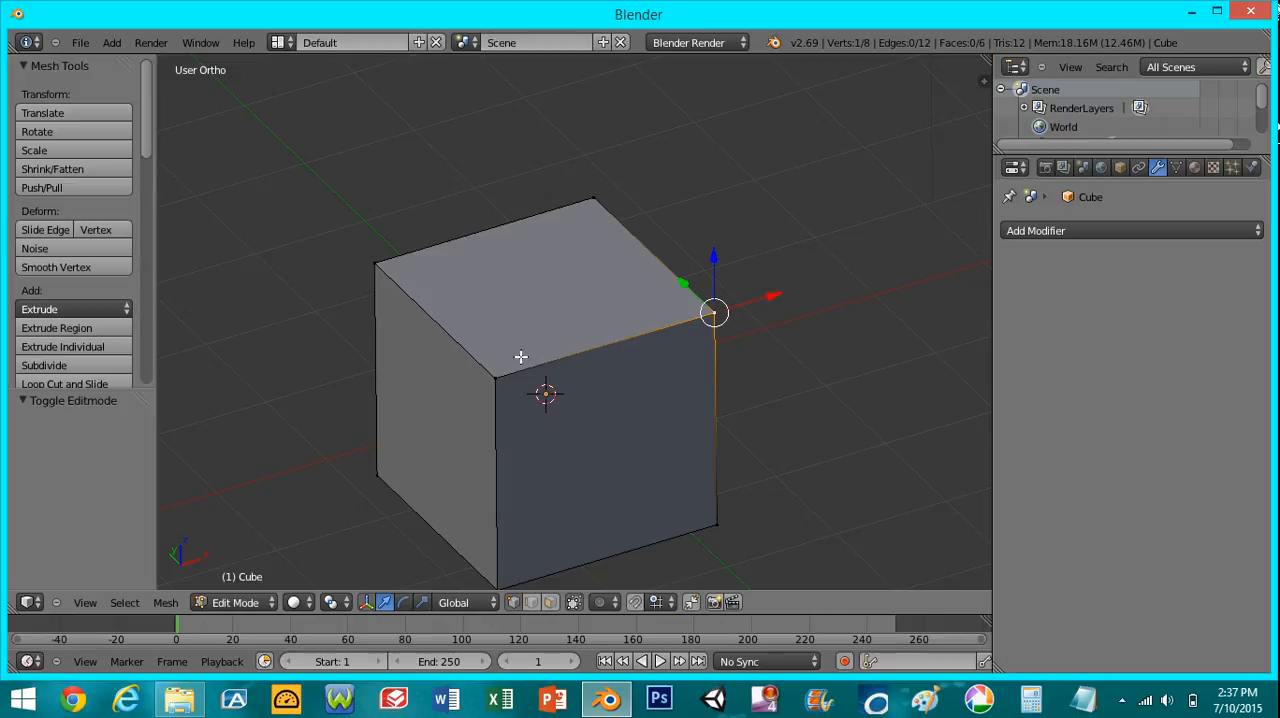
# - Select the four corner vertices of the cube's front face together and try to move them
pyautogui.rightClick(495, 381)
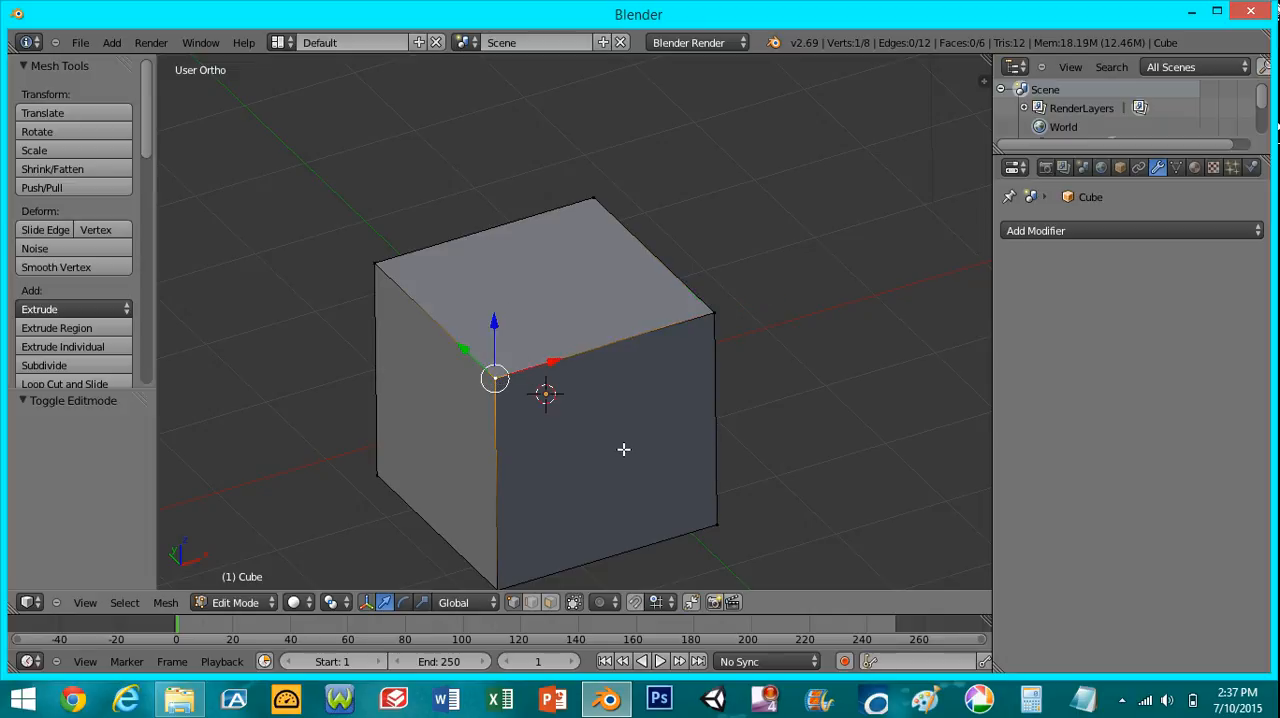
pyautogui.keyDown('shift'); pyautogui.rightClick(711, 310); pyautogui.keyUp('shift')
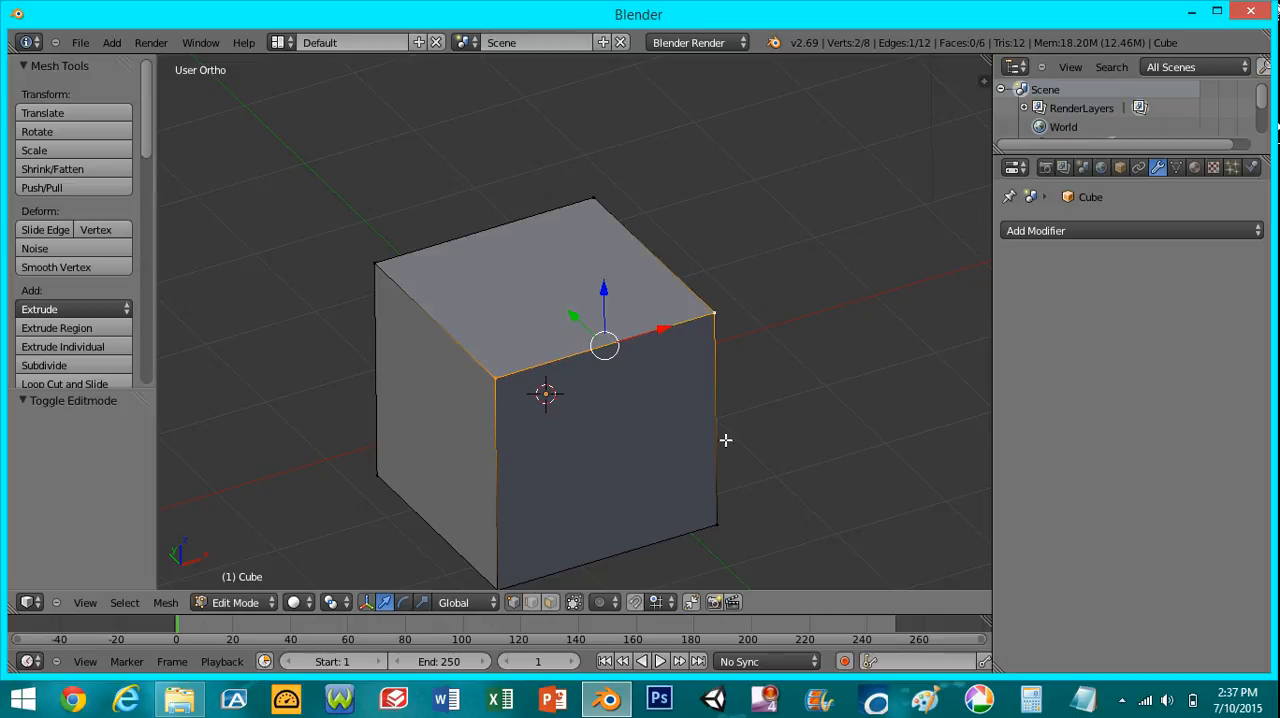
pyautogui.keyDown('shift'); pyautogui.rightClick(724, 520); pyautogui.keyUp('shift')
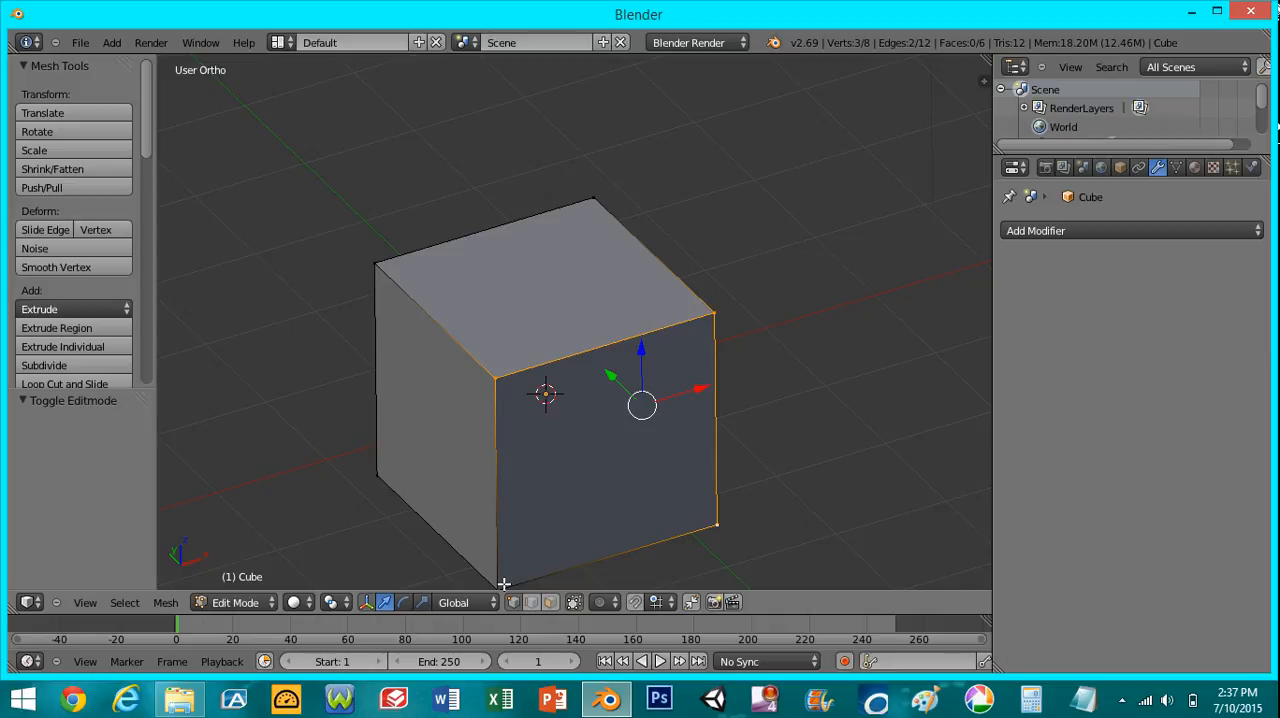
pyautogui.keyDown('shift'); pyautogui.moveTo(612, 479); pyautogui.dragTo(574, 471, button='middle'); pyautogui.keyUp('shift')
pyautogui.keyDown('shift'); pyautogui.rightClick(531, 445); pyautogui.keyUp('shift')
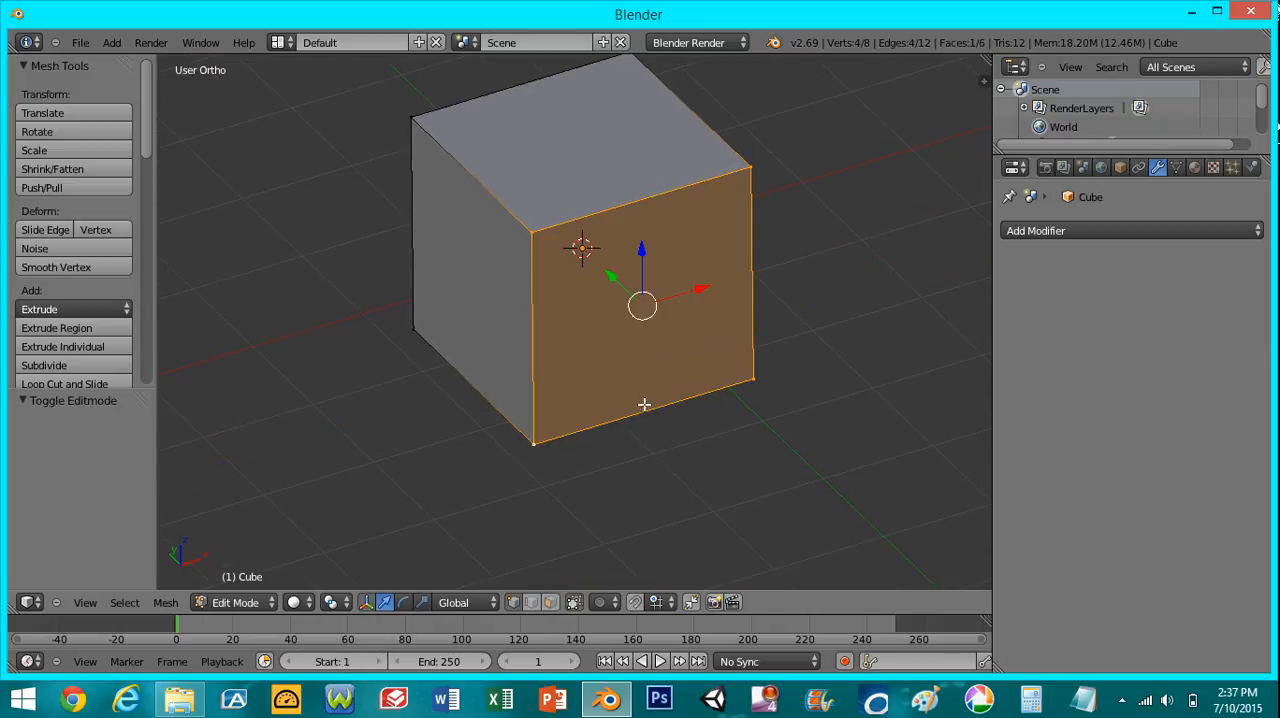
pyautogui.press('g')
pyautogui.press('Escape')
# - Try the edge and face selection modes, return to vertex selection and try to scale the front face's lower corner vertex
pyautogui.click(535, 604)
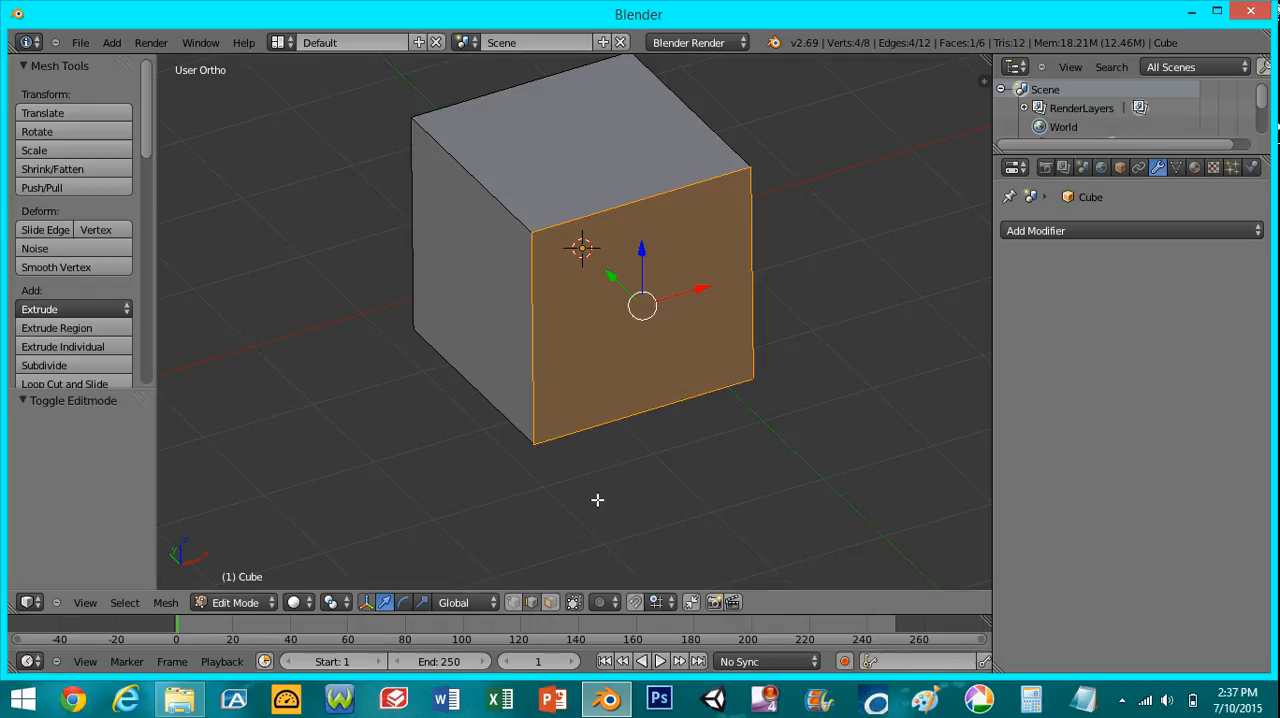
pyautogui.click(550, 602)
pyautogui.click(514, 602)
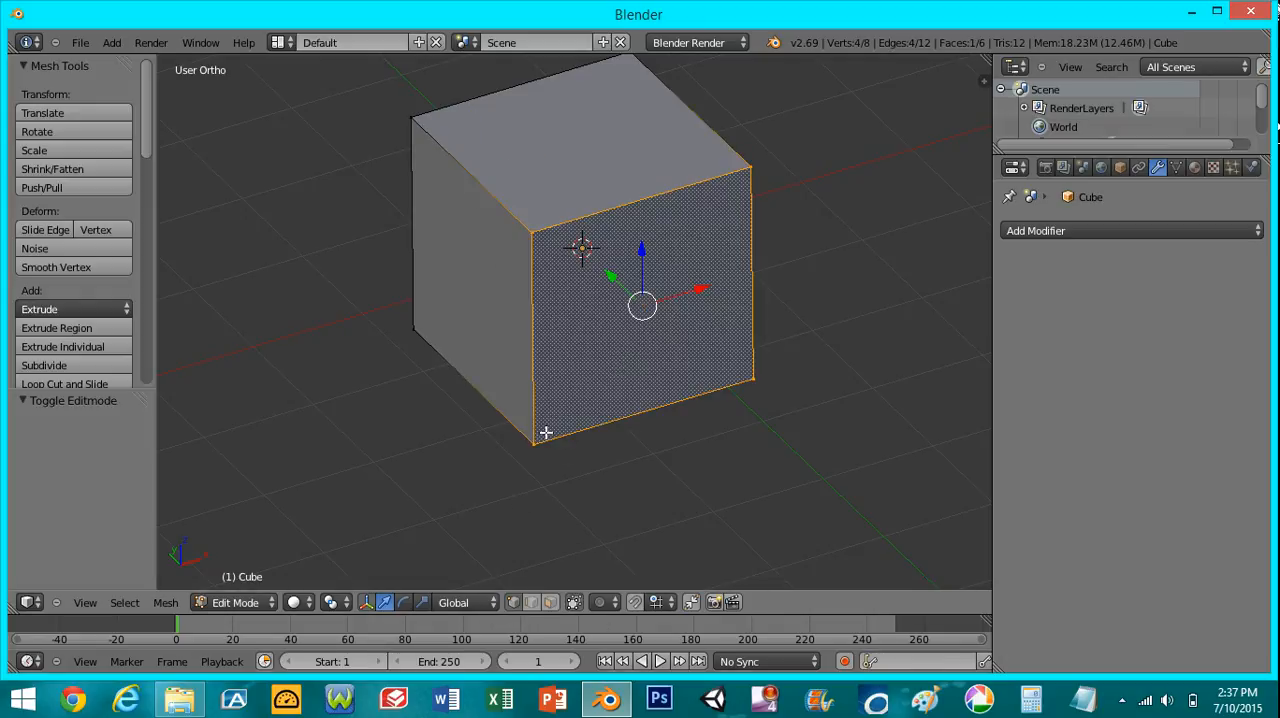
pyautogui.rightClick(543, 431)
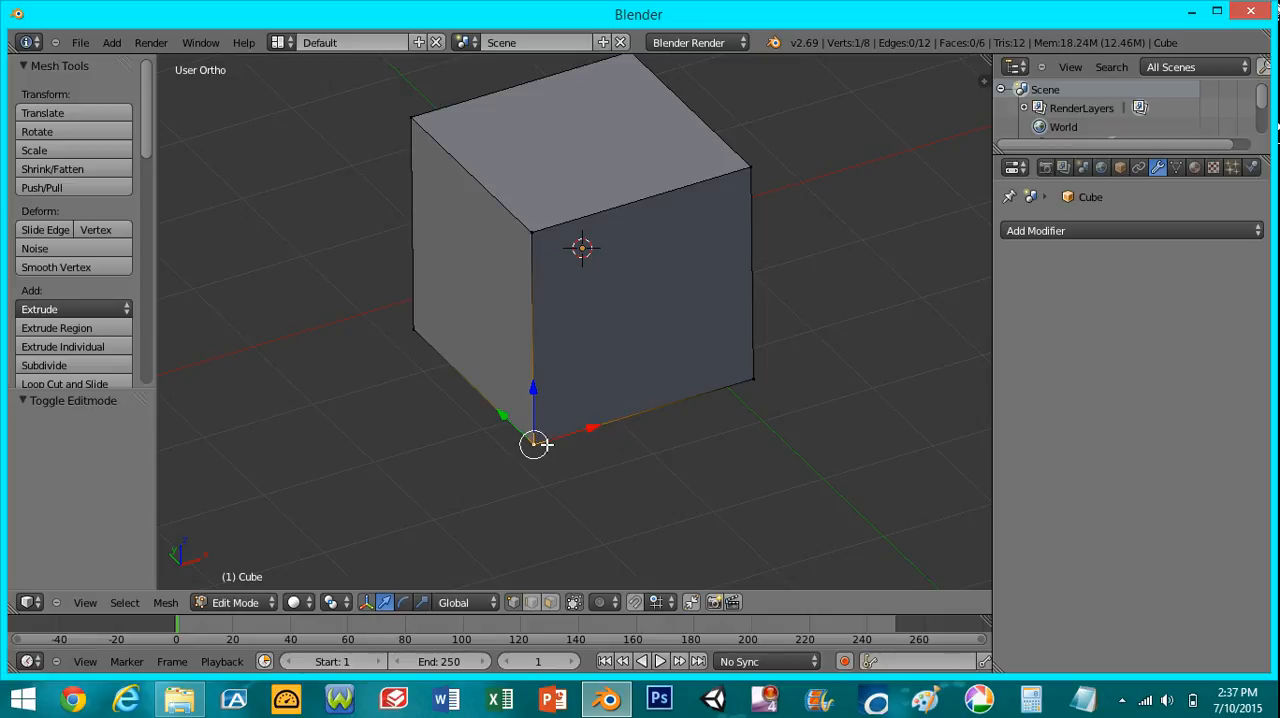
pyautogui.press('s')
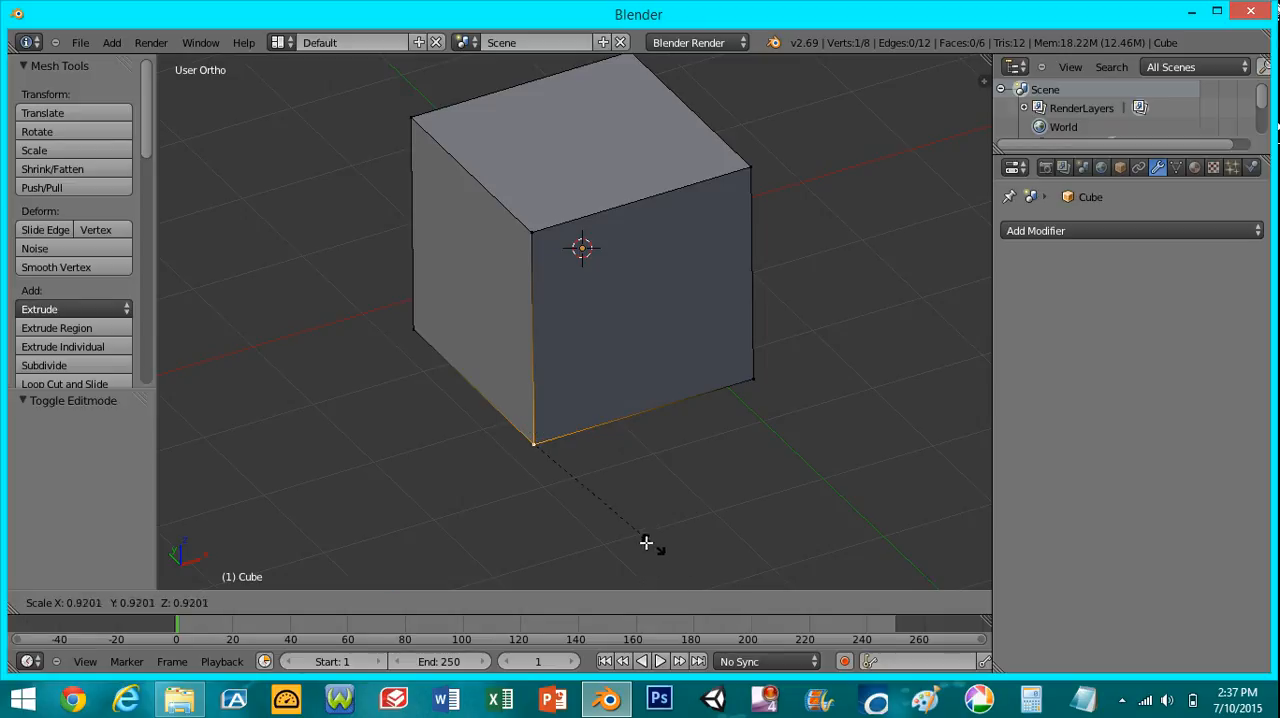
pyautogui.rightClick(606, 485)
# - Switch to face selection mode and select the cube's front face
pyautogui.click(550, 602)
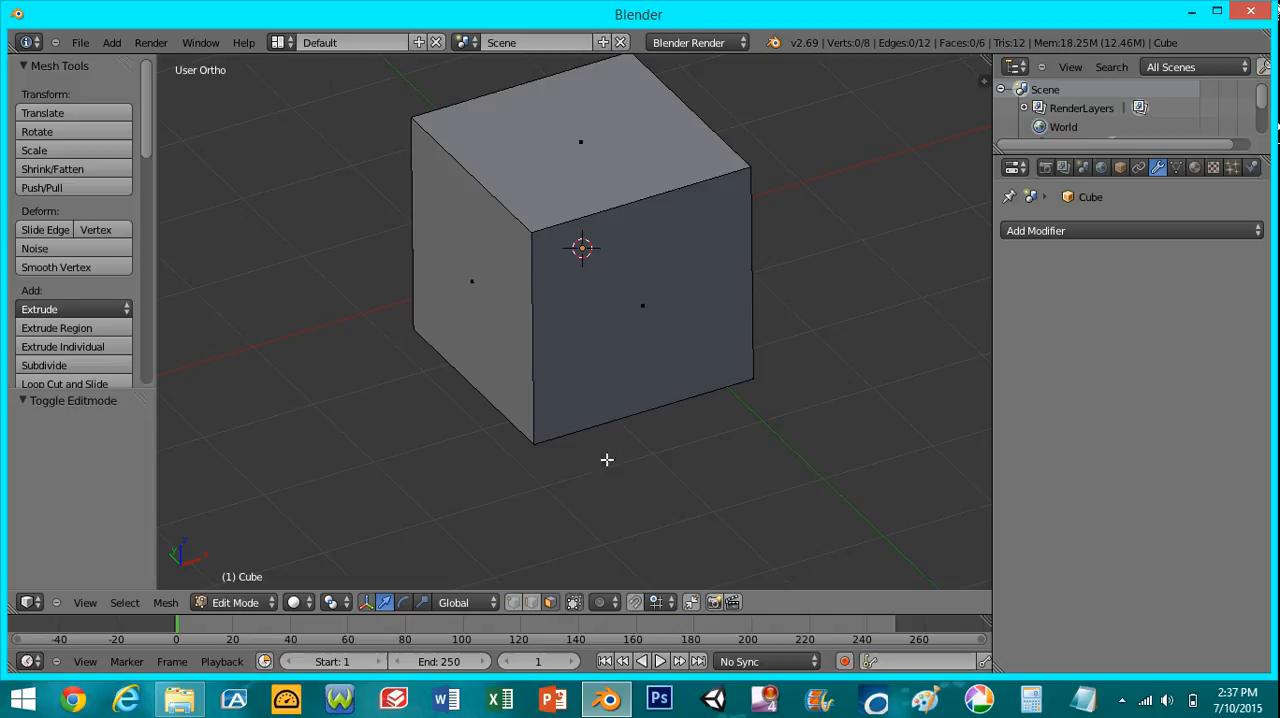
pyautogui.rightClick(669, 314)
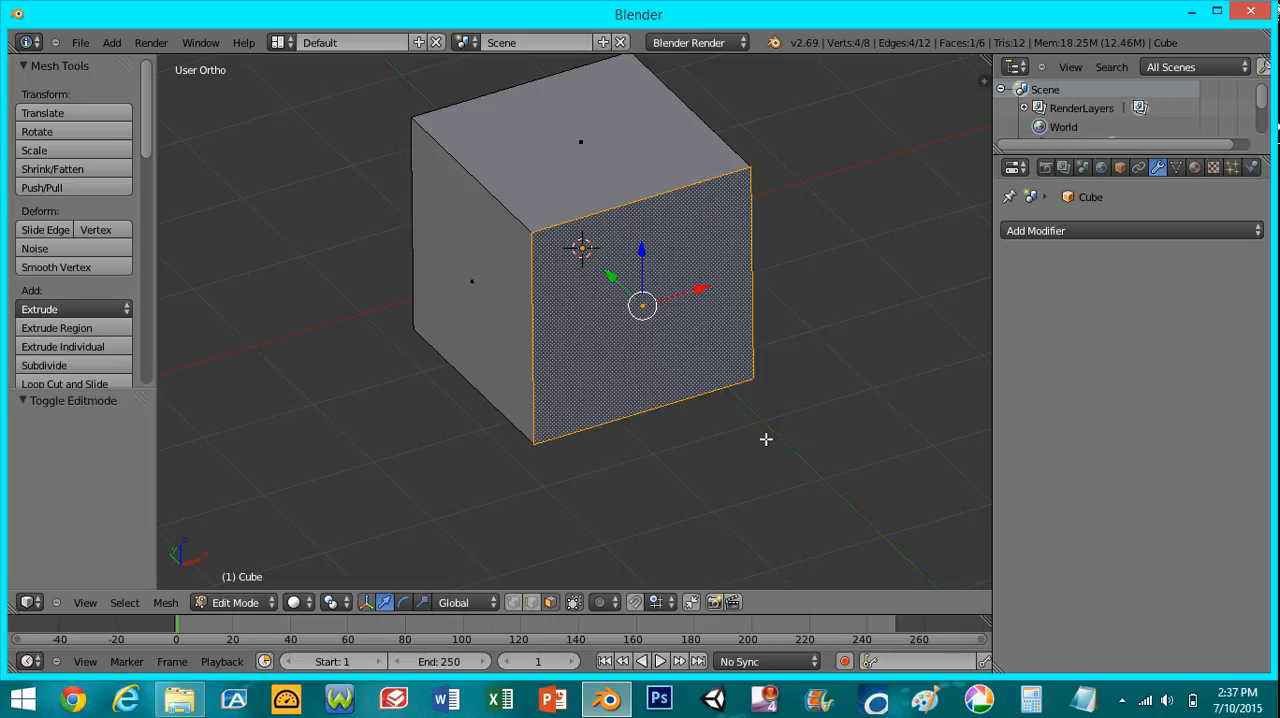
# - Scale the cube's selected front face down uniformly to about 0.465
pyautogui.press('s')
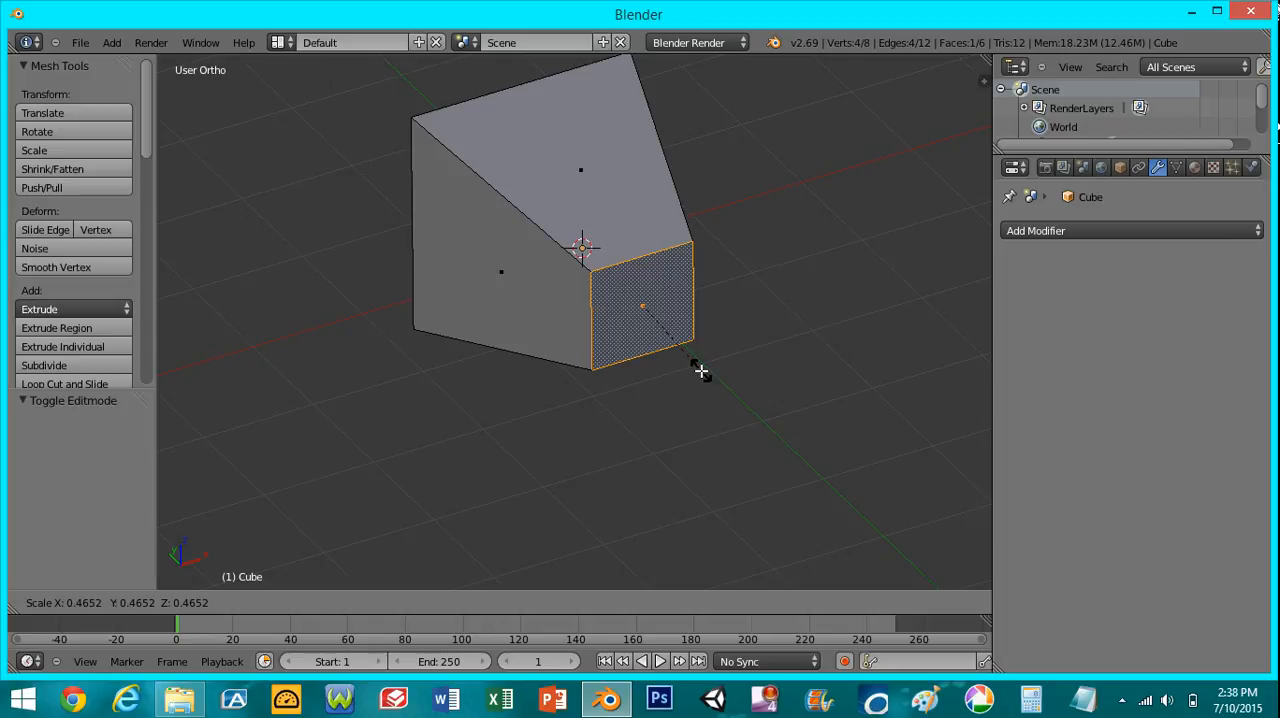
pyautogui.click(700, 371)
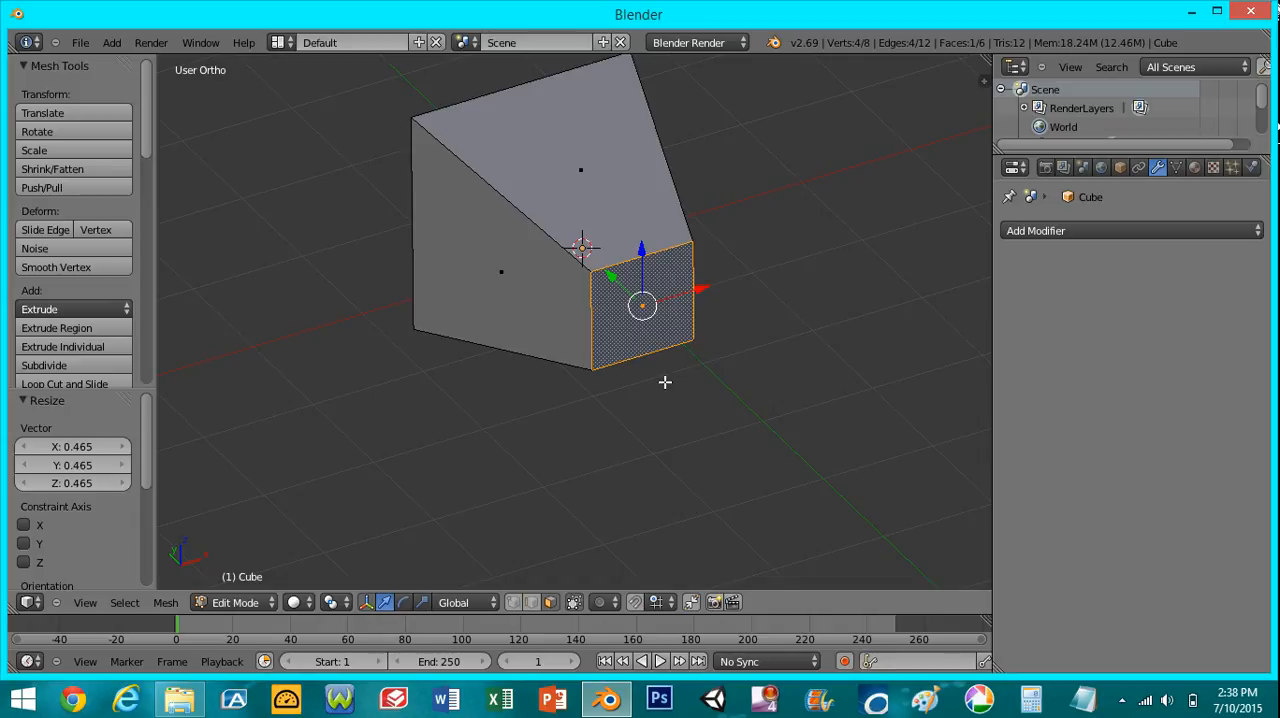
pyautogui.scroll(-3, 665, 382)
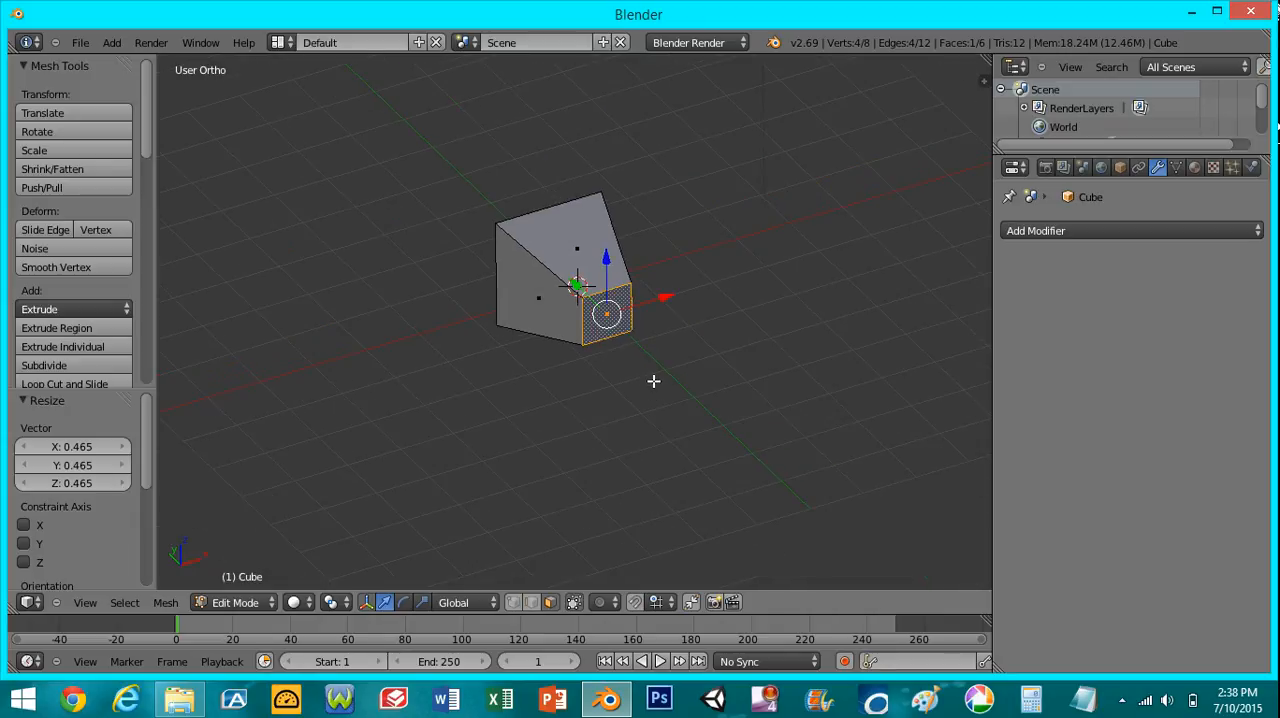
# - Try rotating the scaled-down front face by about 47°, and undo the rotation while keeping the scaling
pyautogui.press('r')
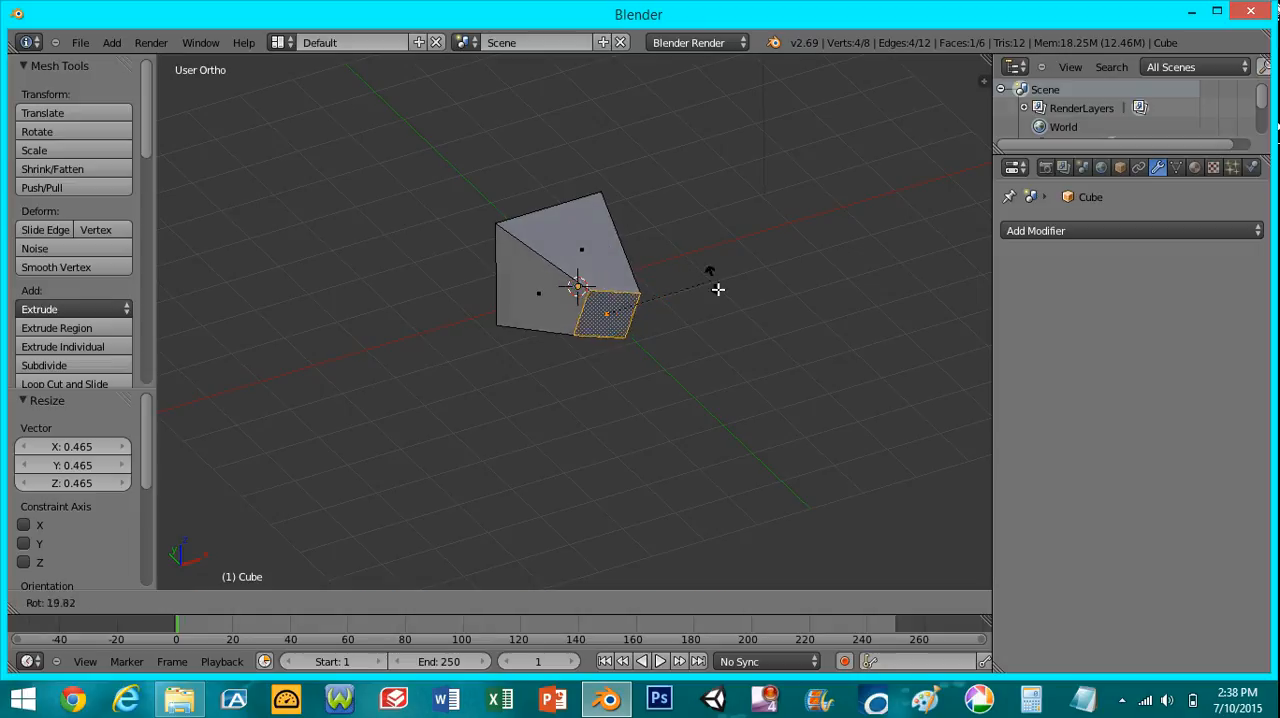
pyautogui.click(716, 332)
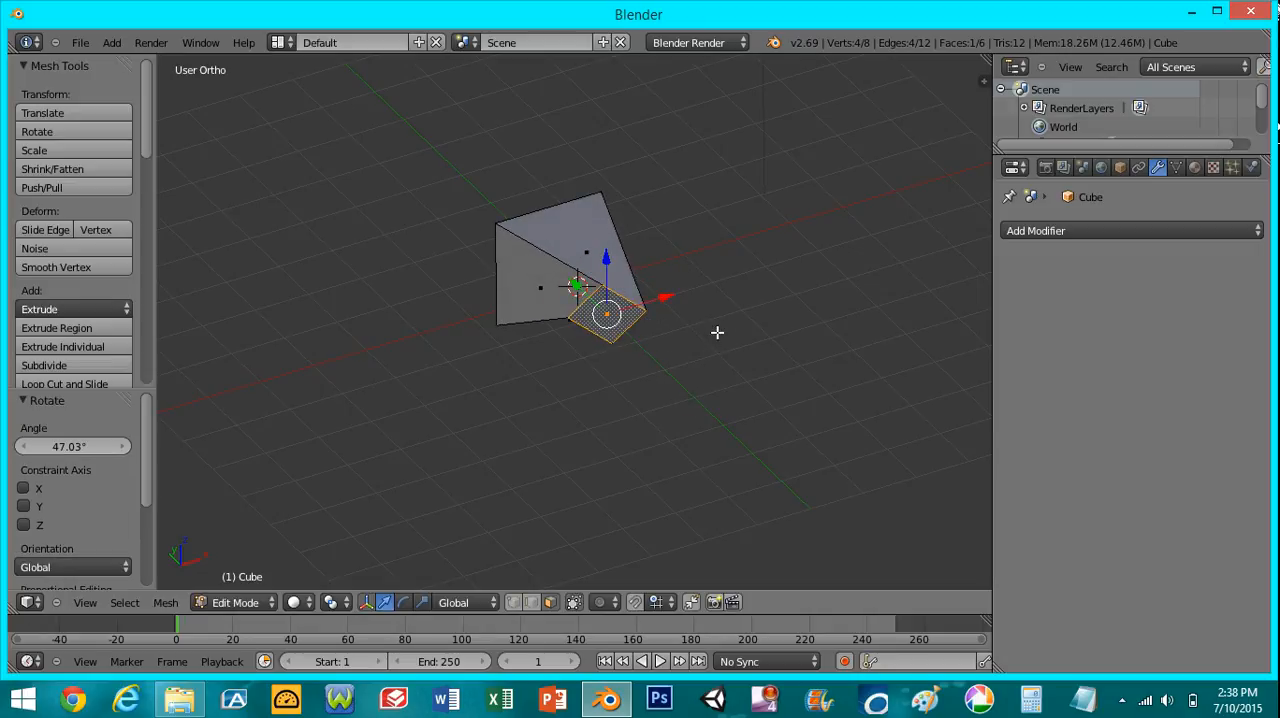
pyautogui.moveTo(584, 355); pyautogui.dragTo(626, 426, button='middle')
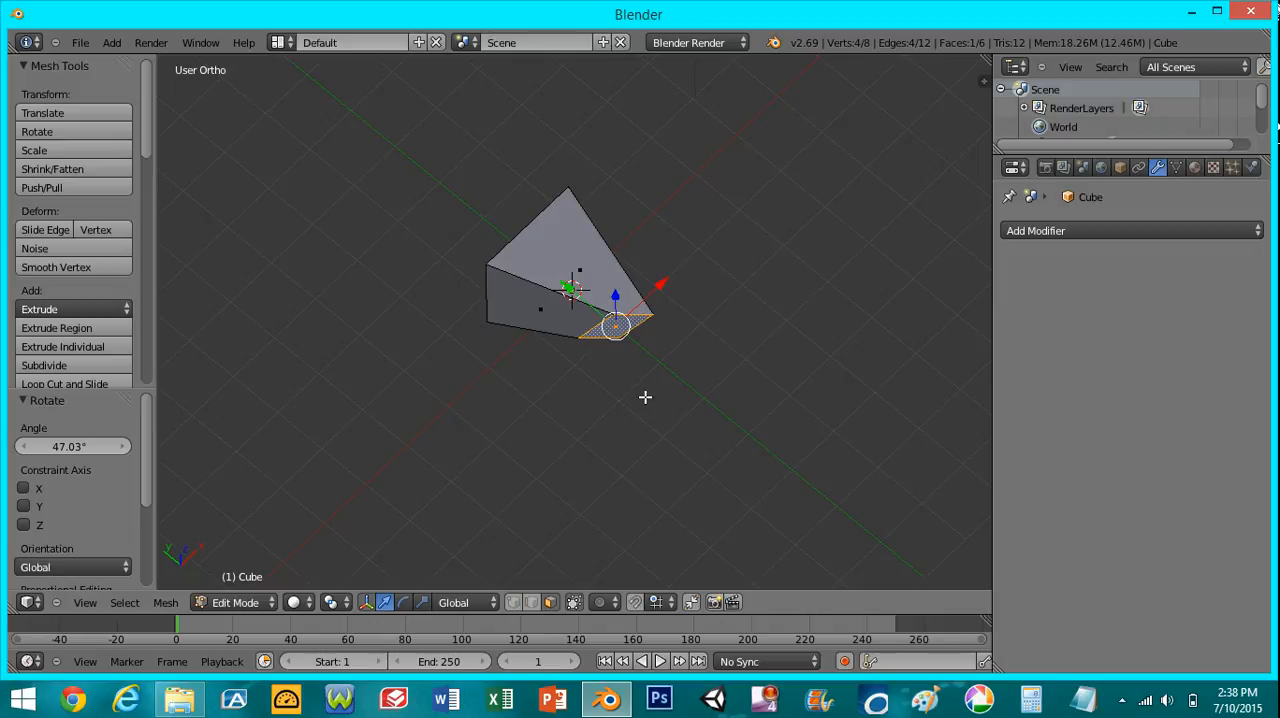
pyautogui.hotkey('ctrl', 'z')
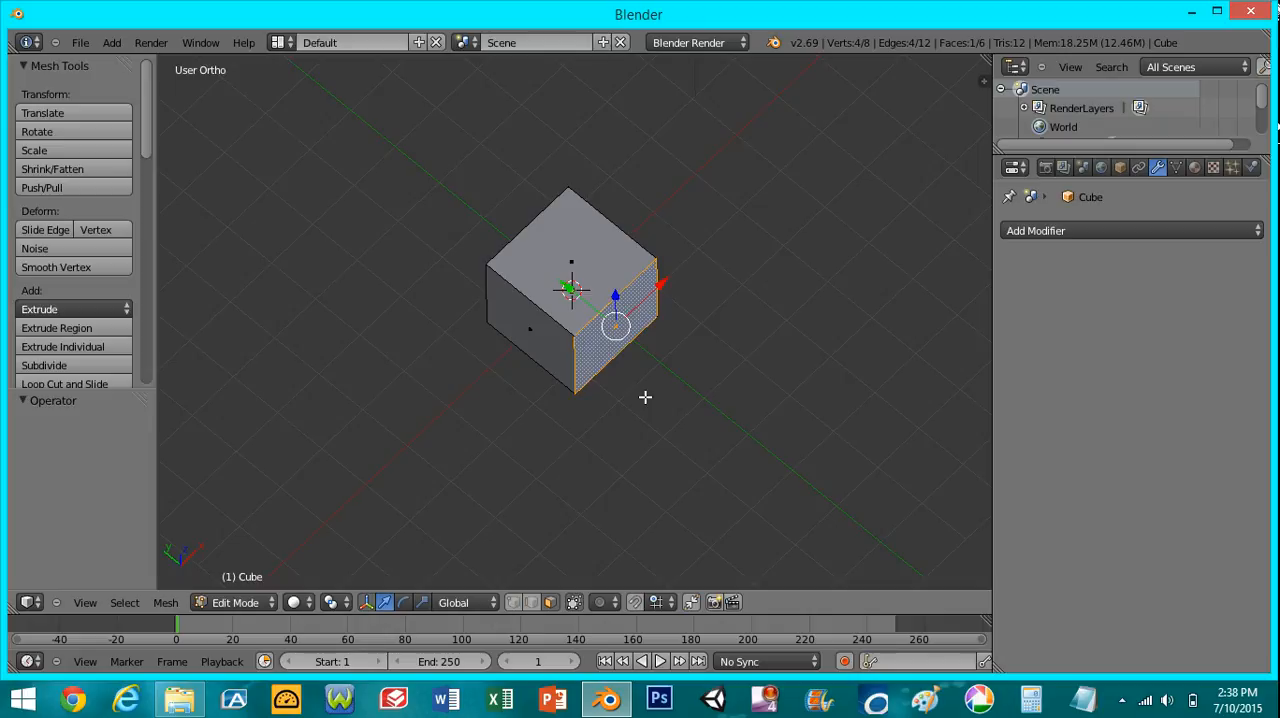
pyautogui.hotkey('ctrl', 'shift', 'z')
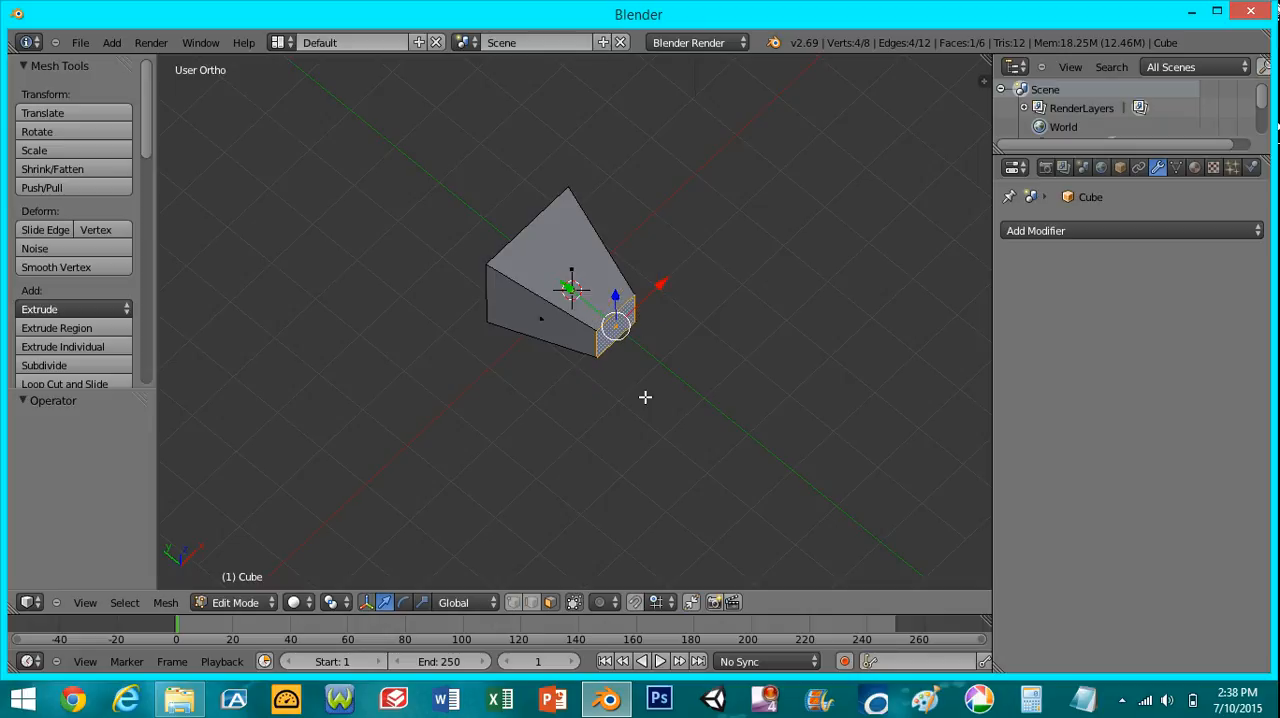
# - Return the tapered cube to Object Mode with Solid viewport shading
pyautogui.scroll(3, 453, 462)
pyautogui.press('Tab')
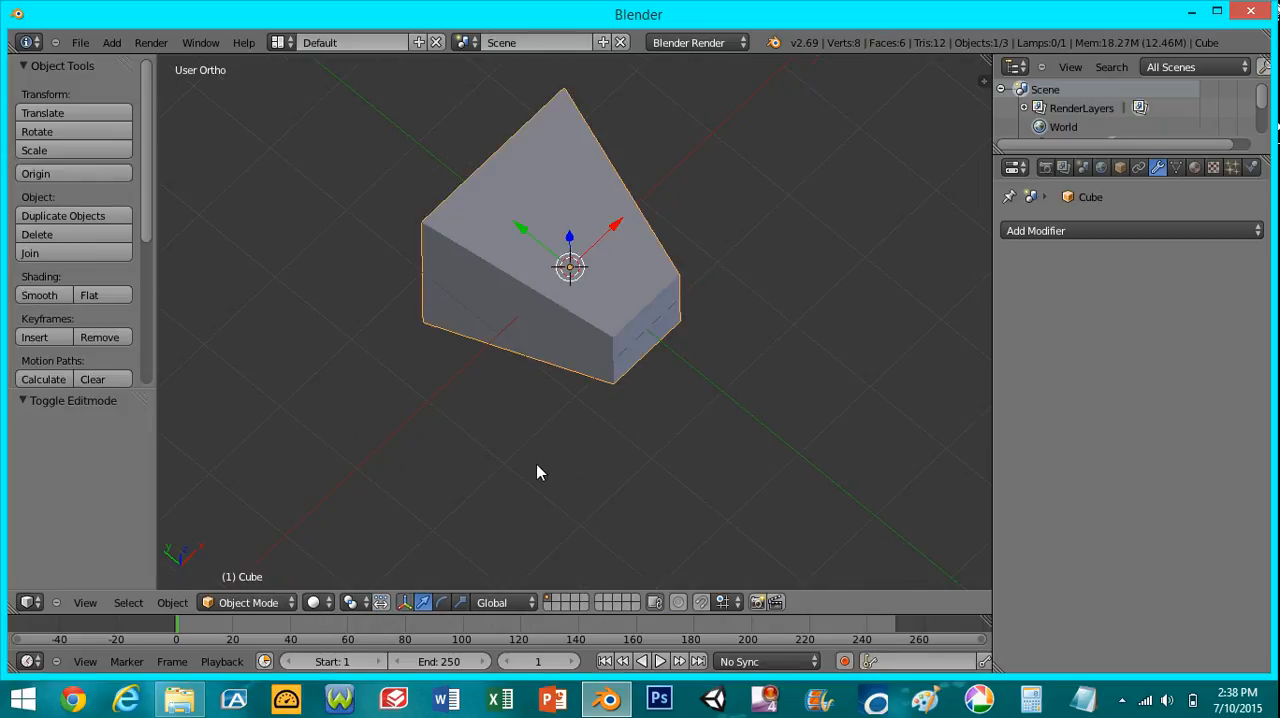
pyautogui.click(318, 601)
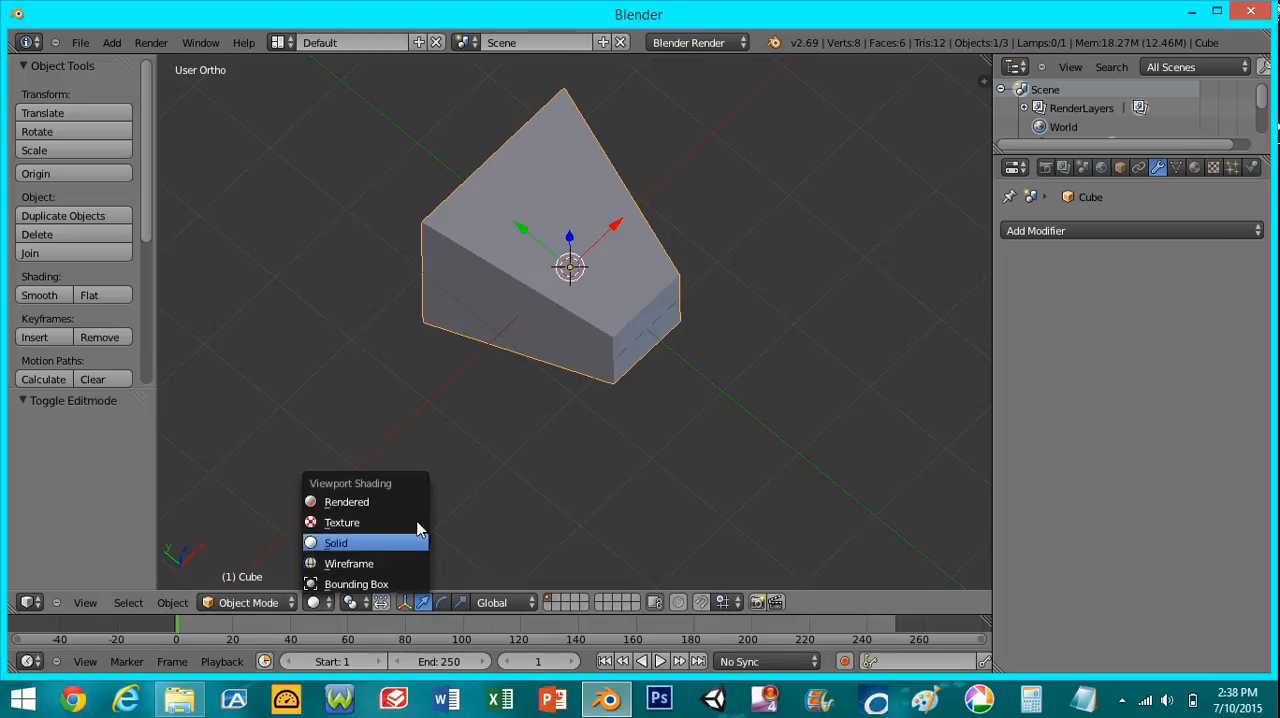
pyautogui.click(415, 541)
pyautogui.moveTo(613, 406); pyautogui.dragTo(480, 432, button='middle')
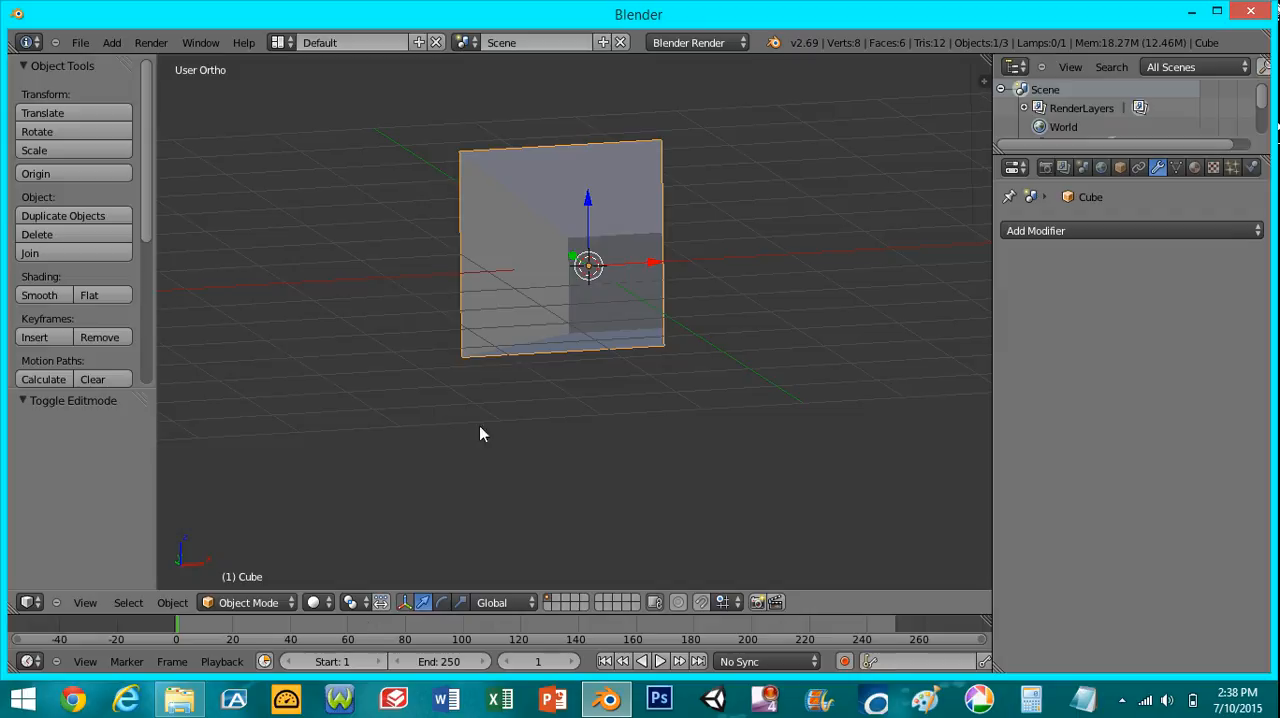
# - Compare the tapered cube in Wireframe, Solid and Texture viewport shading
pyautogui.click(316, 604)
pyautogui.click(335, 563)
pyautogui.click(318, 603)
pyautogui.click(337, 543)
pyautogui.click(316, 603)
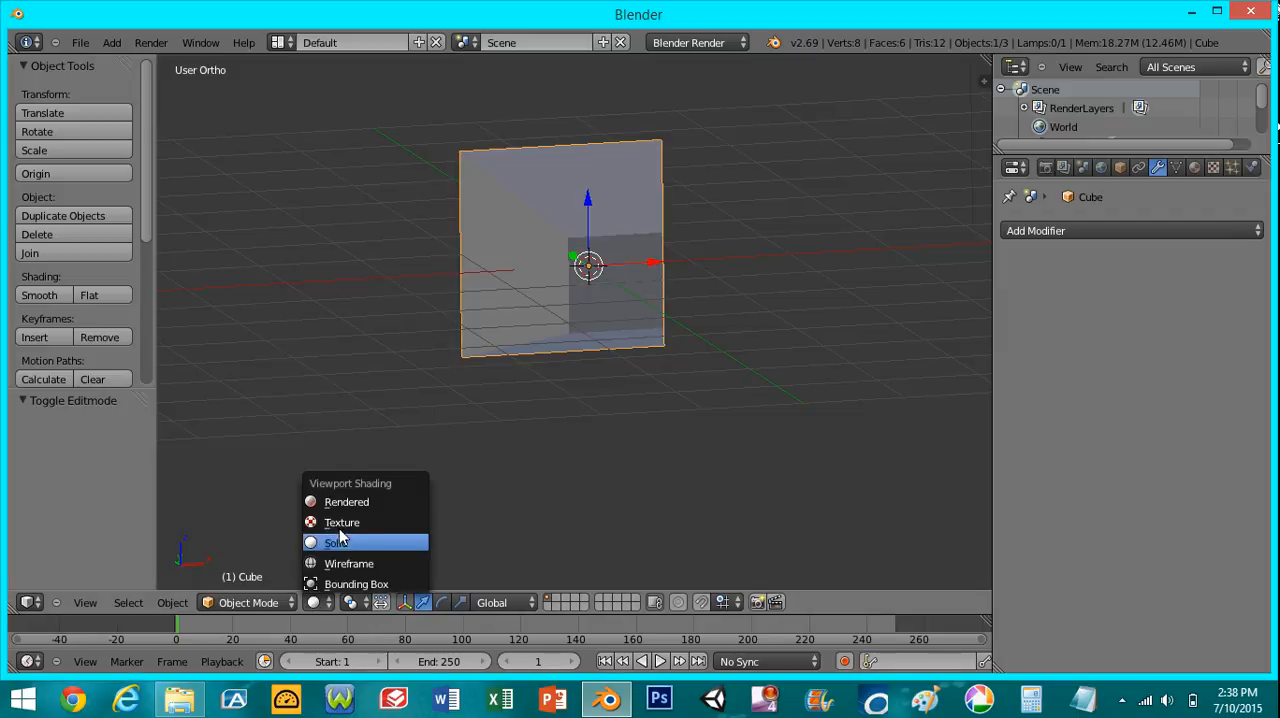
pyautogui.click(346, 522)
pyautogui.moveTo(447, 446)
pyautogui.mouseDown(button='middle')
pyautogui.moveTo(397, 503)
pyautogui.moveTo(317, 554)
pyautogui.mouseUp(button='middle')
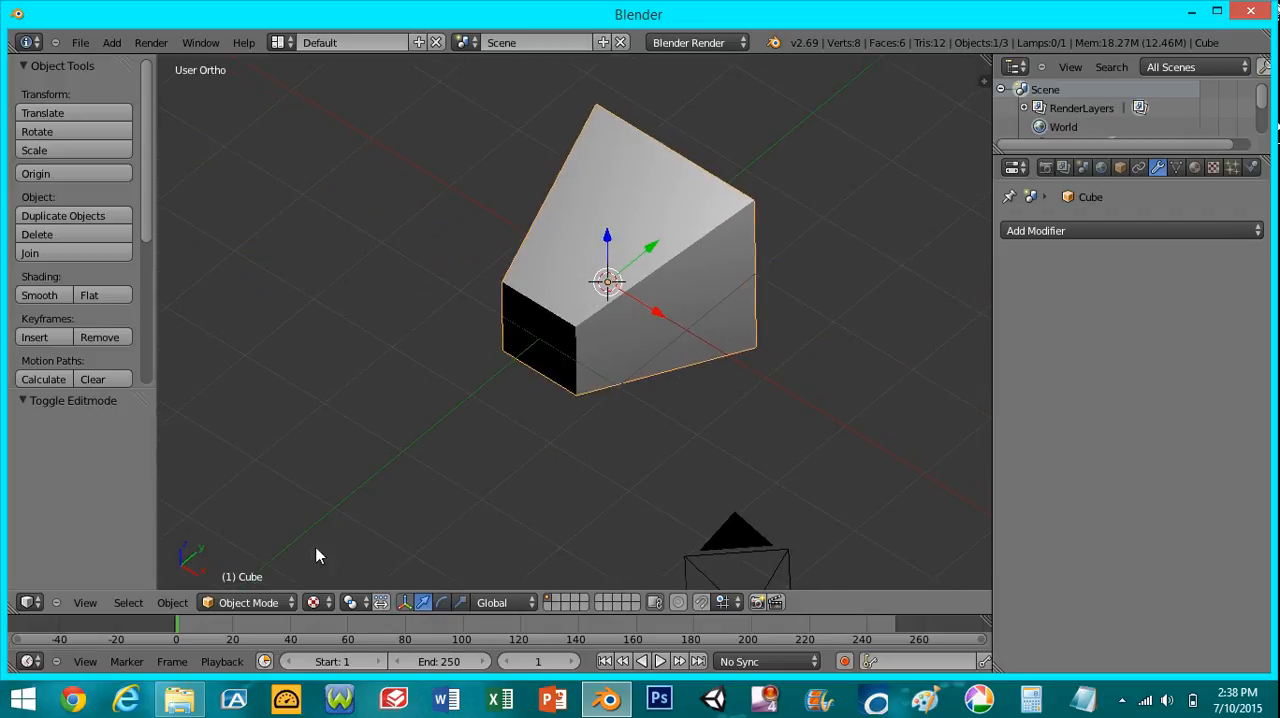
# - Preview the tapered cube in Rendered viewport shading from several angles
pyautogui.click(318, 604)
pyautogui.click(345, 502)
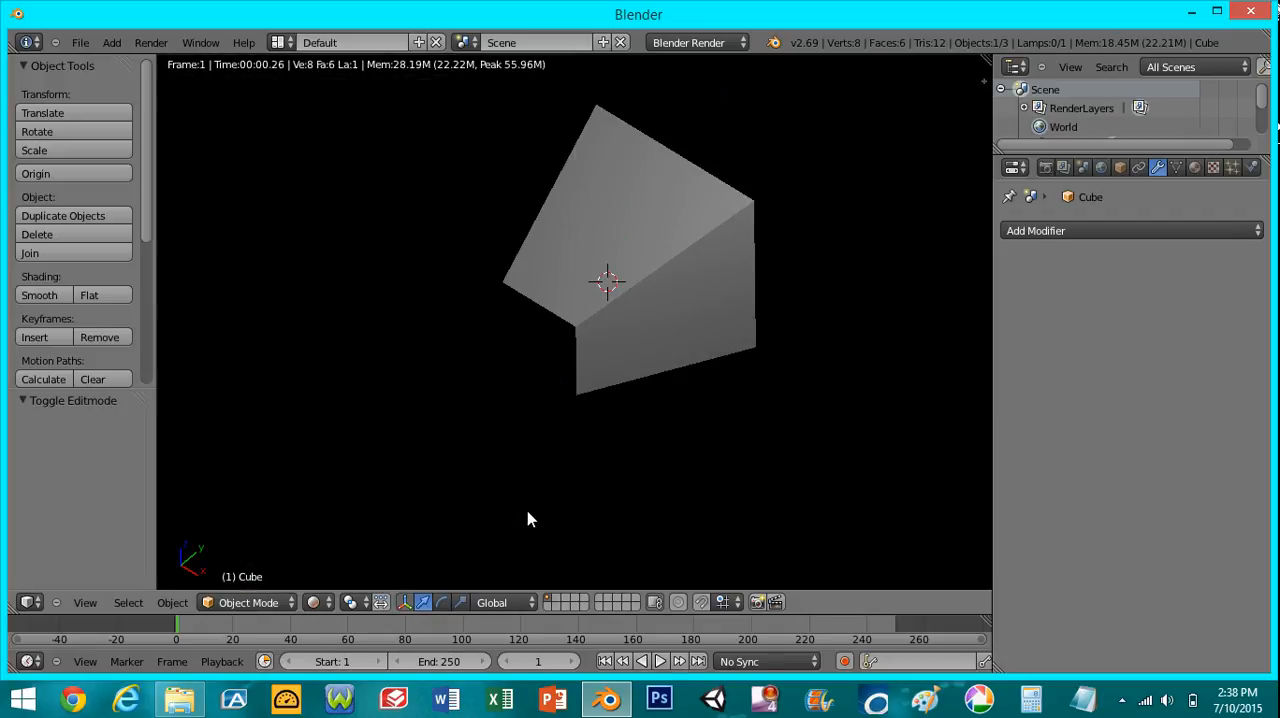
pyautogui.scroll(-3, 600, 450)
pyautogui.moveTo(649, 389); pyautogui.dragTo(583, 415, button='middle')
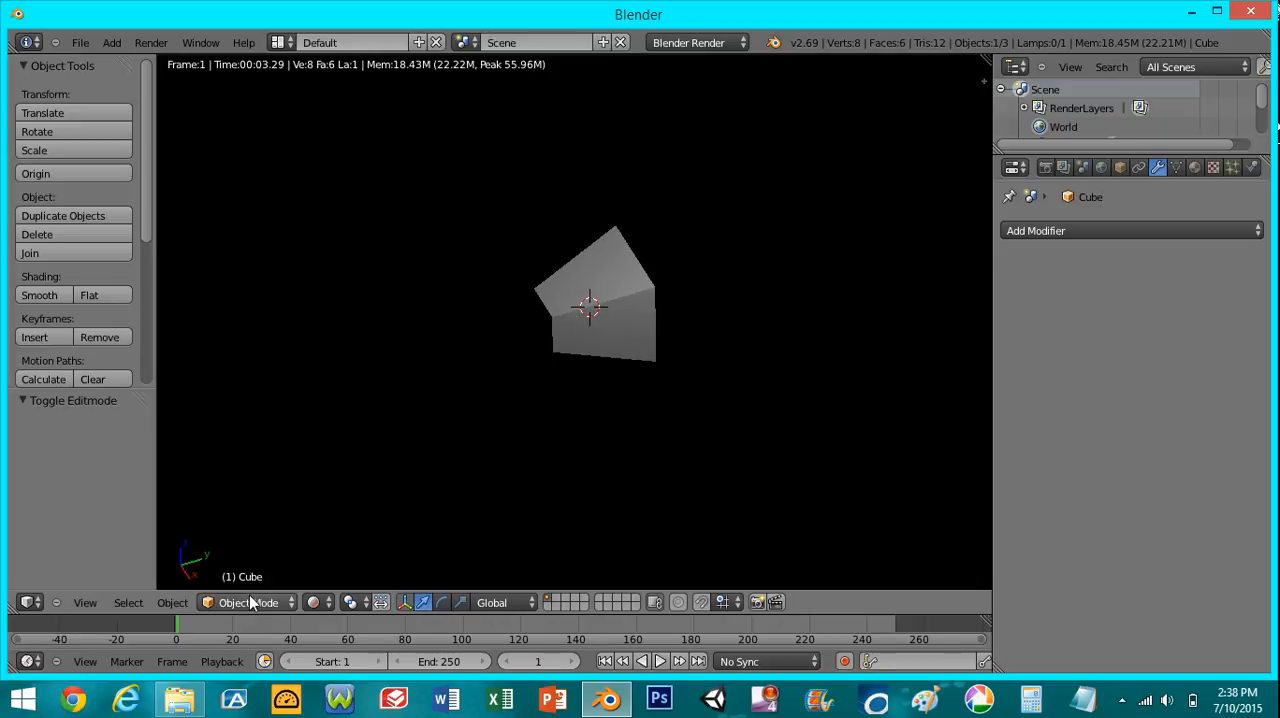
pyautogui.click(313, 601)
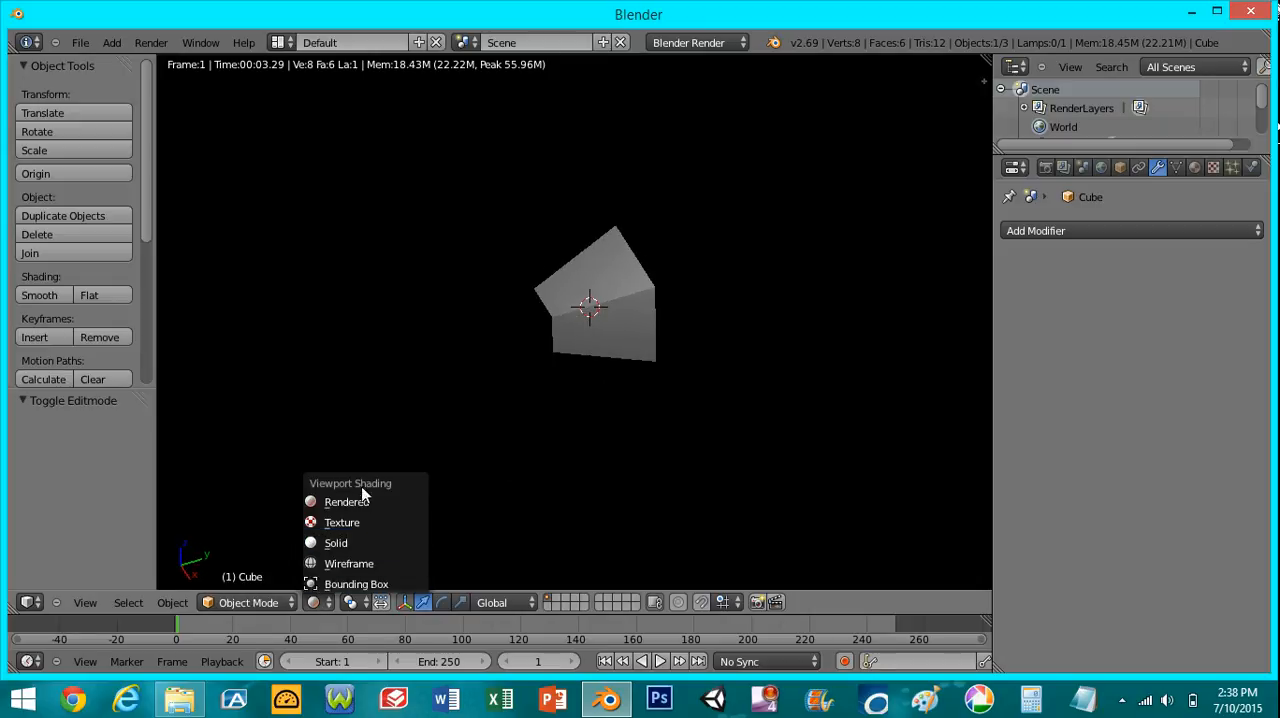
pyautogui.click(356, 499)
pyautogui.moveTo(607, 395); pyautogui.dragTo(734, 297, button='middle')
pyautogui.moveTo(645, 377); pyautogui.dragTo(395, 601, button='middle')
# - Set the viewport shading back to Solid and view the tapered cube from an upper angle
pyautogui.click(312, 602)
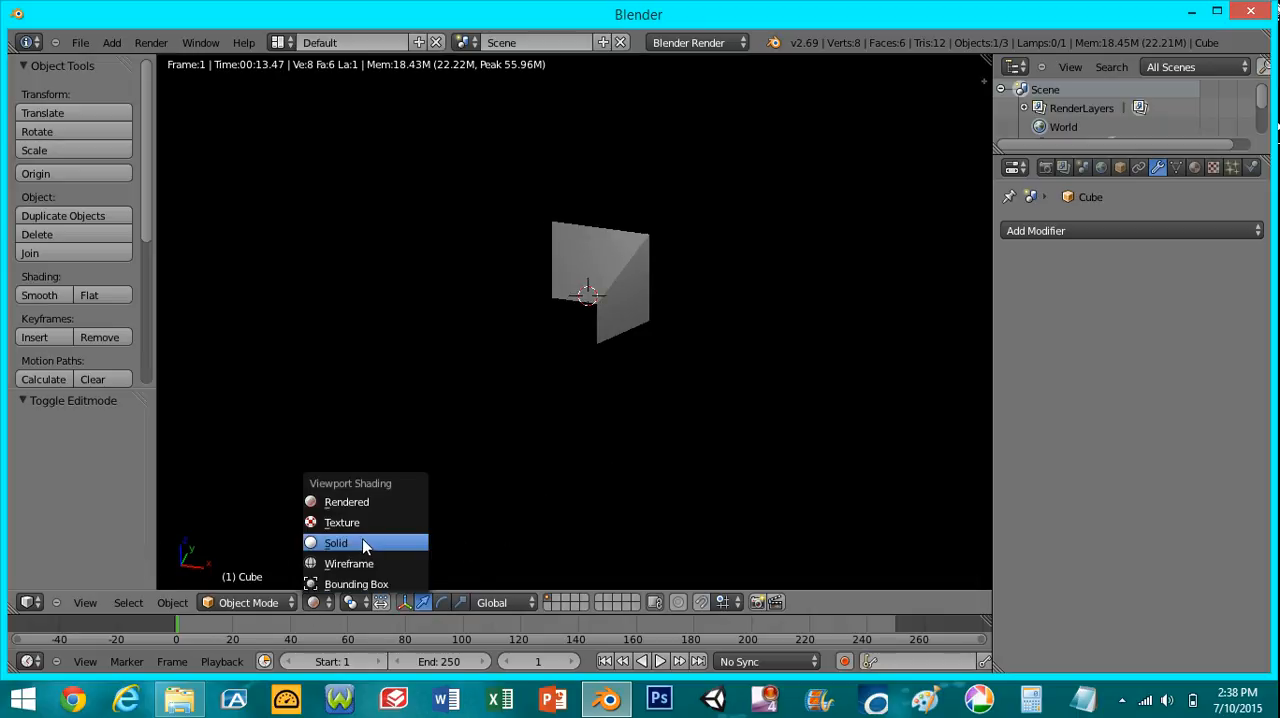
pyautogui.click(365, 541)
pyautogui.moveTo(709, 369)
pyautogui.mouseDown(button='middle')
pyautogui.moveTo(640, 400)
pyautogui.moveTo(694, 366)
pyautogui.moveTo(711, 326)
pyautogui.mouseUp(button='middle')
pyautogui.scroll(4, 636, 402)
pyautogui.scroll(-3, 706, 346)
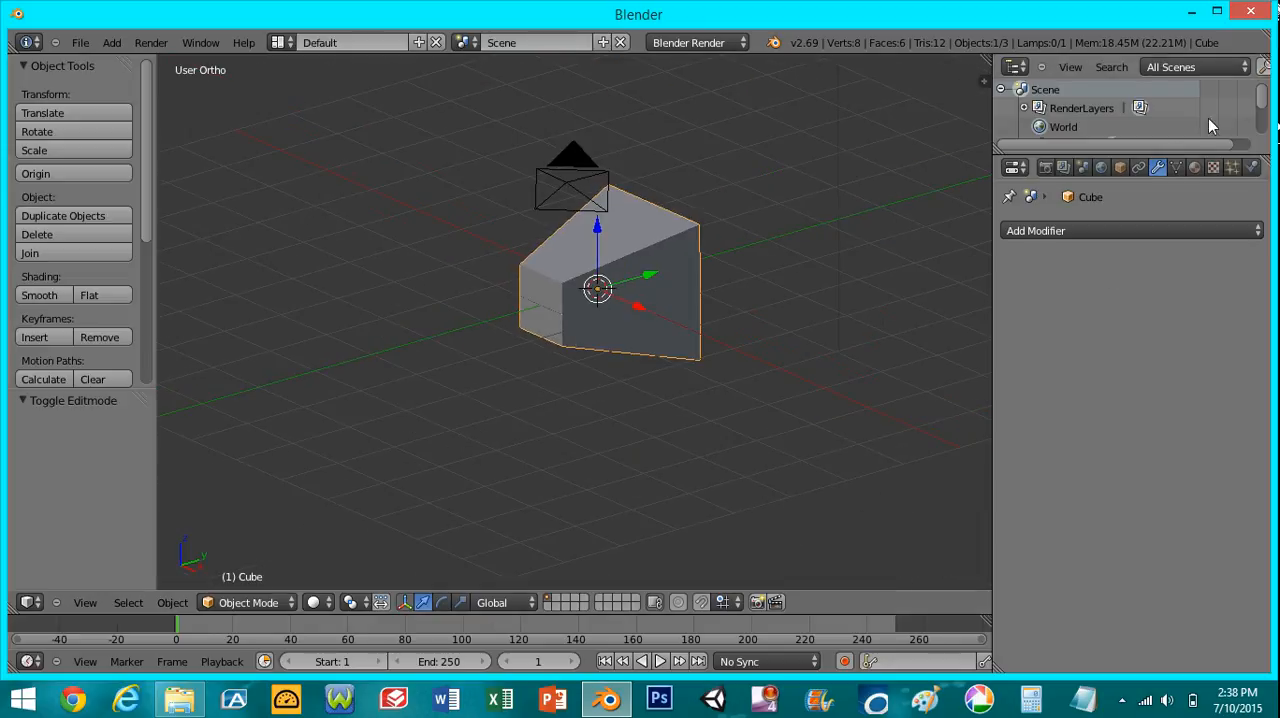
# - Add a new material to the tapered cube and give it a dark brown diffuse color
pyautogui.click(1195, 170)
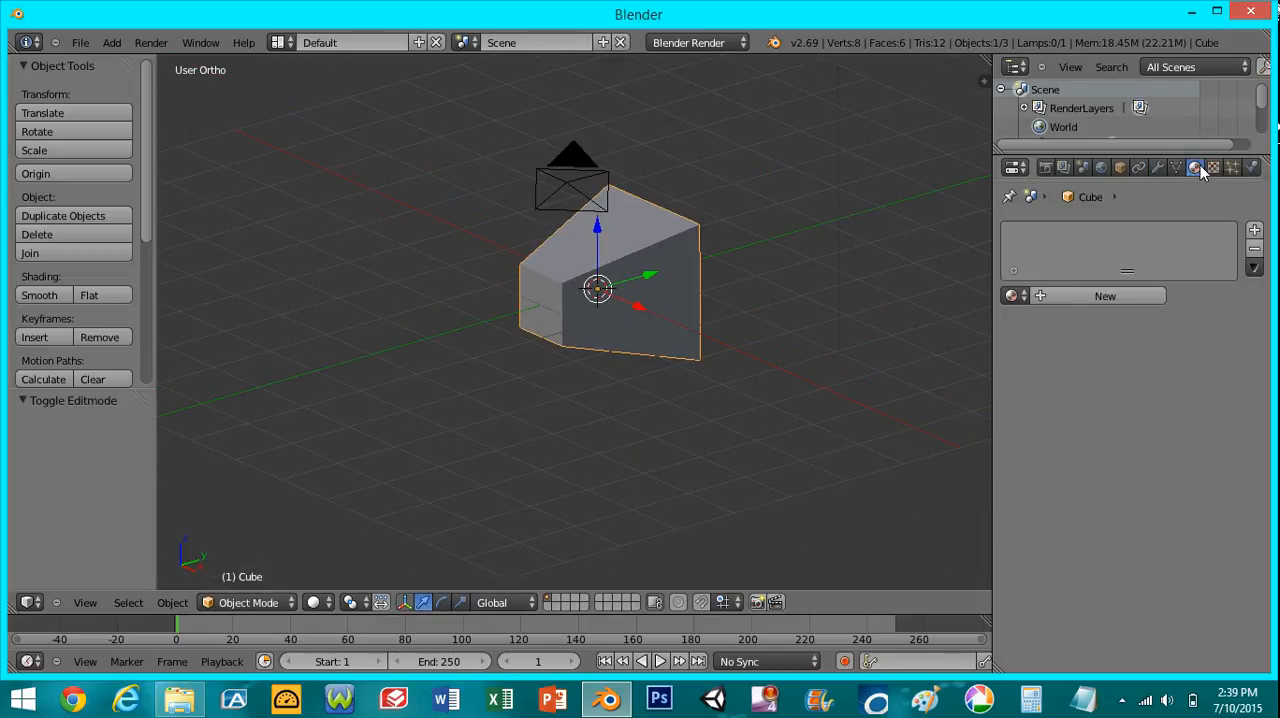
pyautogui.click(1106, 300)
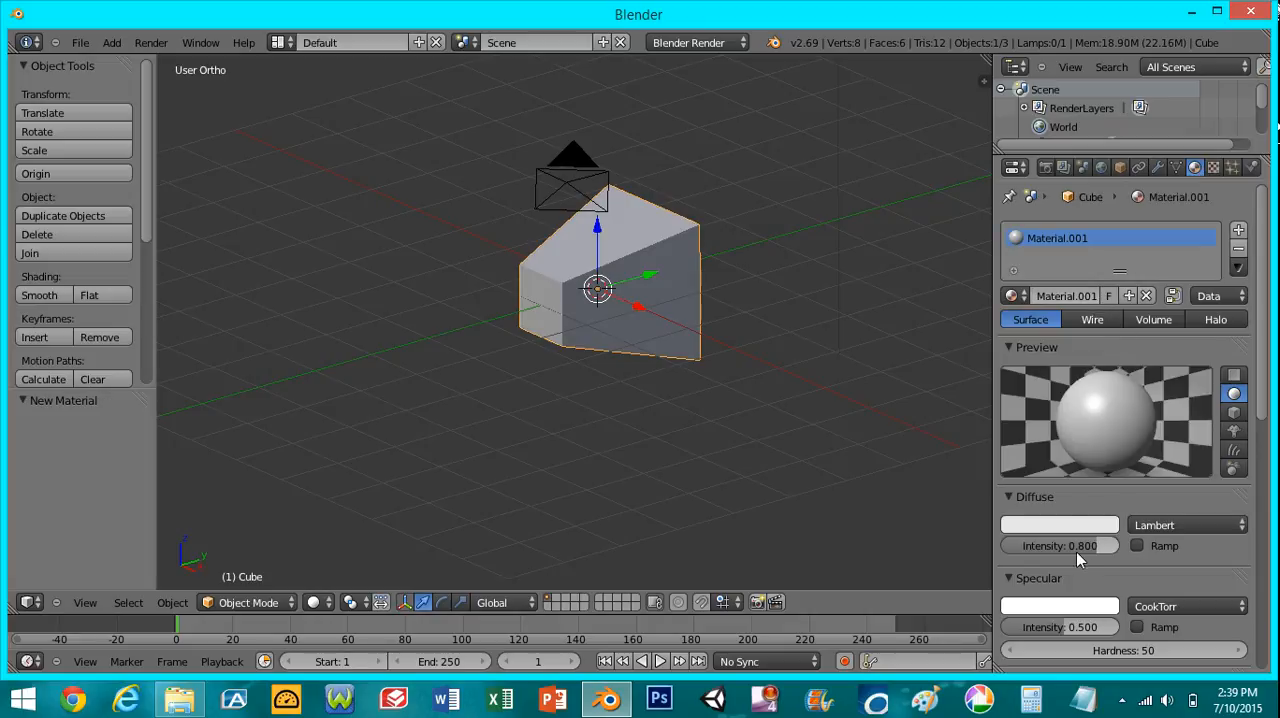
pyautogui.click(1075, 527)
pyautogui.click(1105, 360)
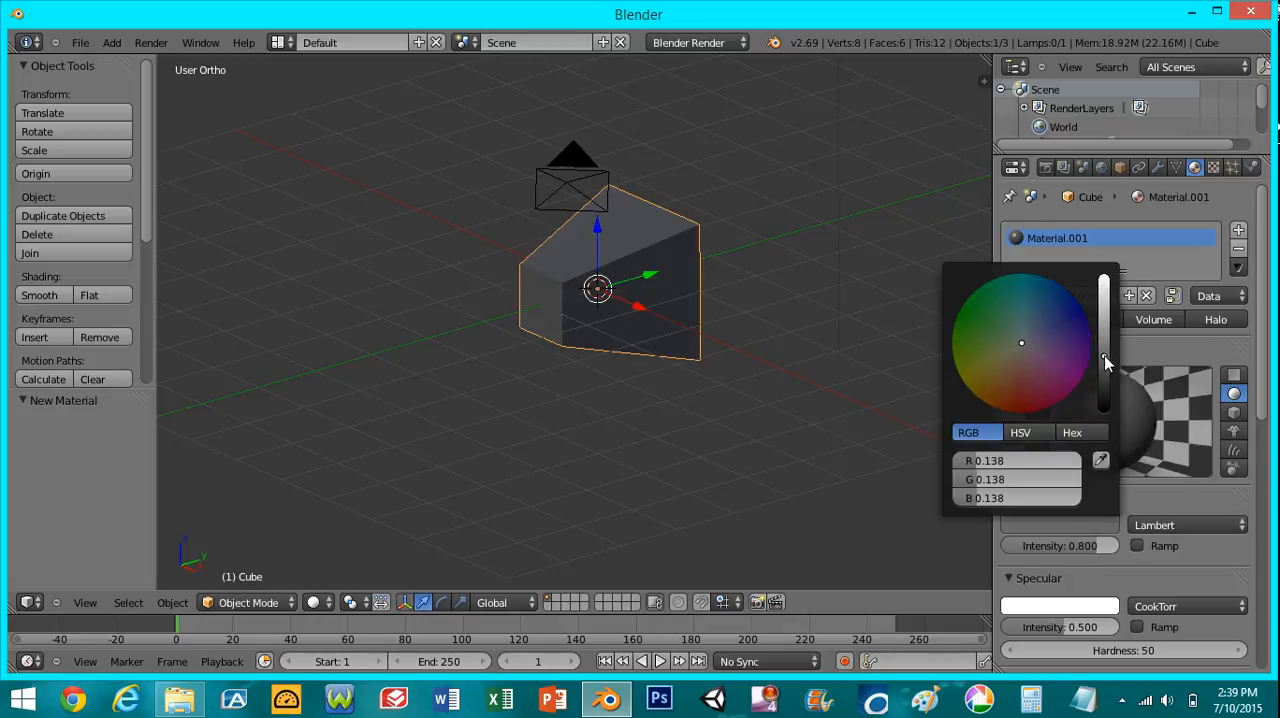
pyautogui.click(993, 385)
# - Set the material's specular intensity to 1.000 and its Emit value to 0.78
pyautogui.scroll(-4, 1020, 420)
pyautogui.moveTo(1041, 470); pyautogui.dragTo(1150, 482)
pyautogui.moveTo(1047, 560); pyautogui.dragTo(1227, 569)
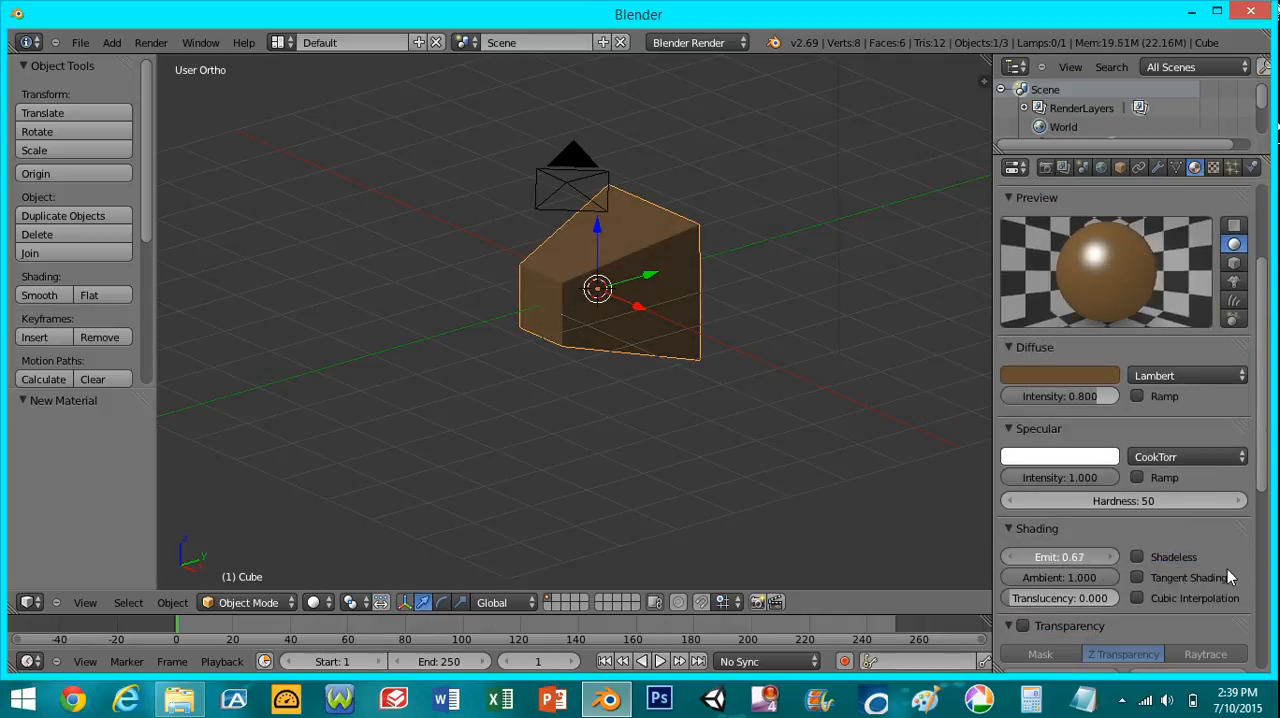
# - Change the material's diffuse color to dark blue
pyautogui.scroll(-2, 1225, 572)
pyautogui.scroll(-3, 1200, 560)
pyautogui.scroll(4, 1090, 470)
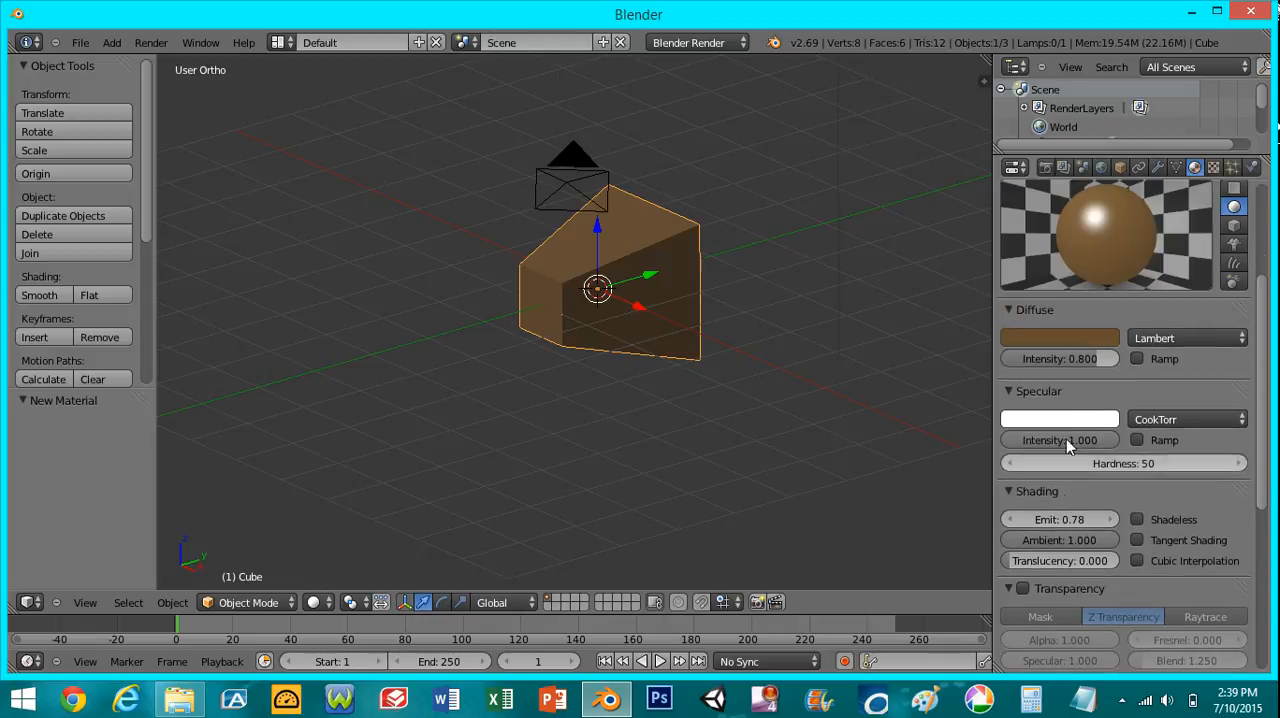
pyautogui.click(1065, 333)
pyautogui.click(1050, 122)
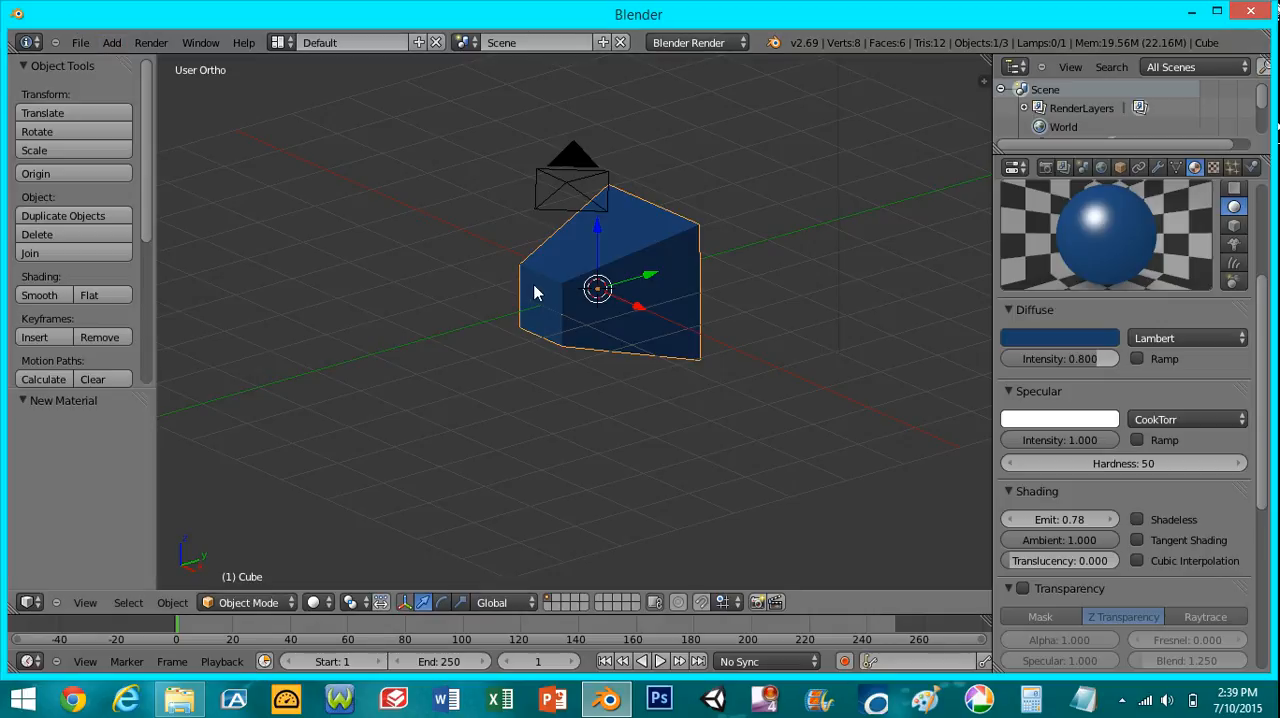
# - Add a plane mesh at the origin and scale it up by about 5.86 as a floor
pyautogui.hotkey('shift', 'a')
pyautogui.moveTo(538, 302)
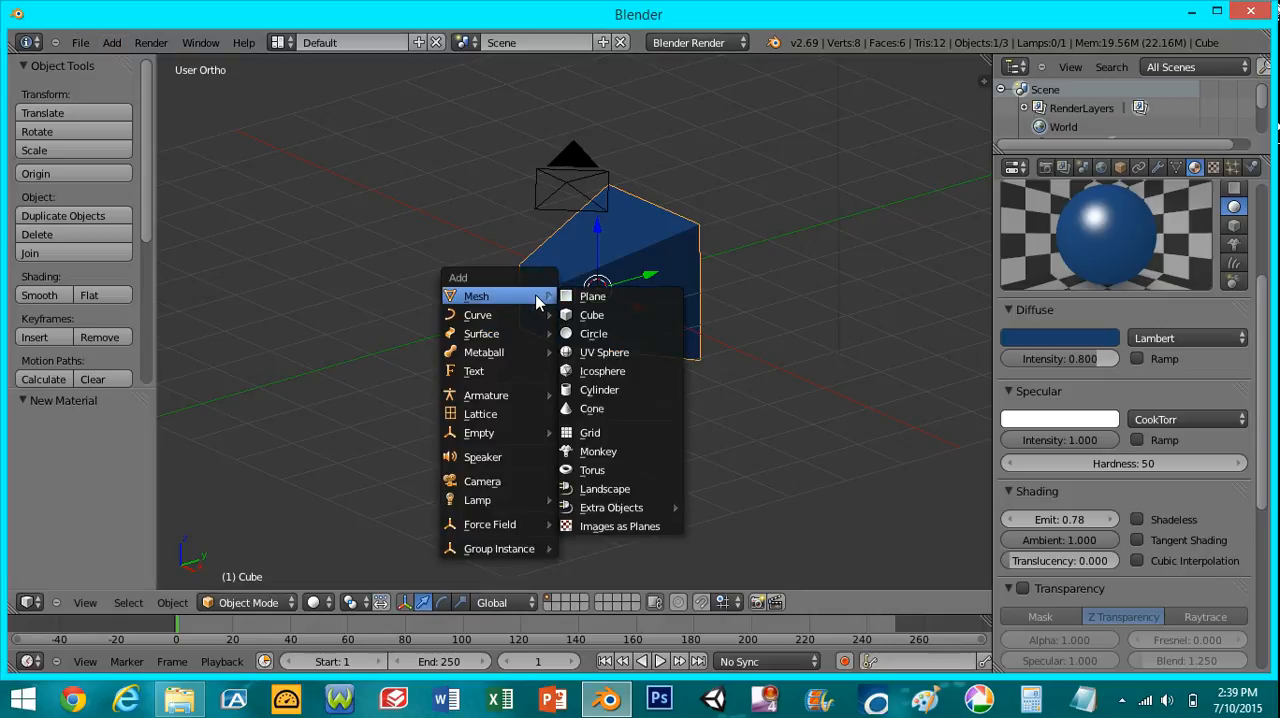
pyautogui.click(592, 296)
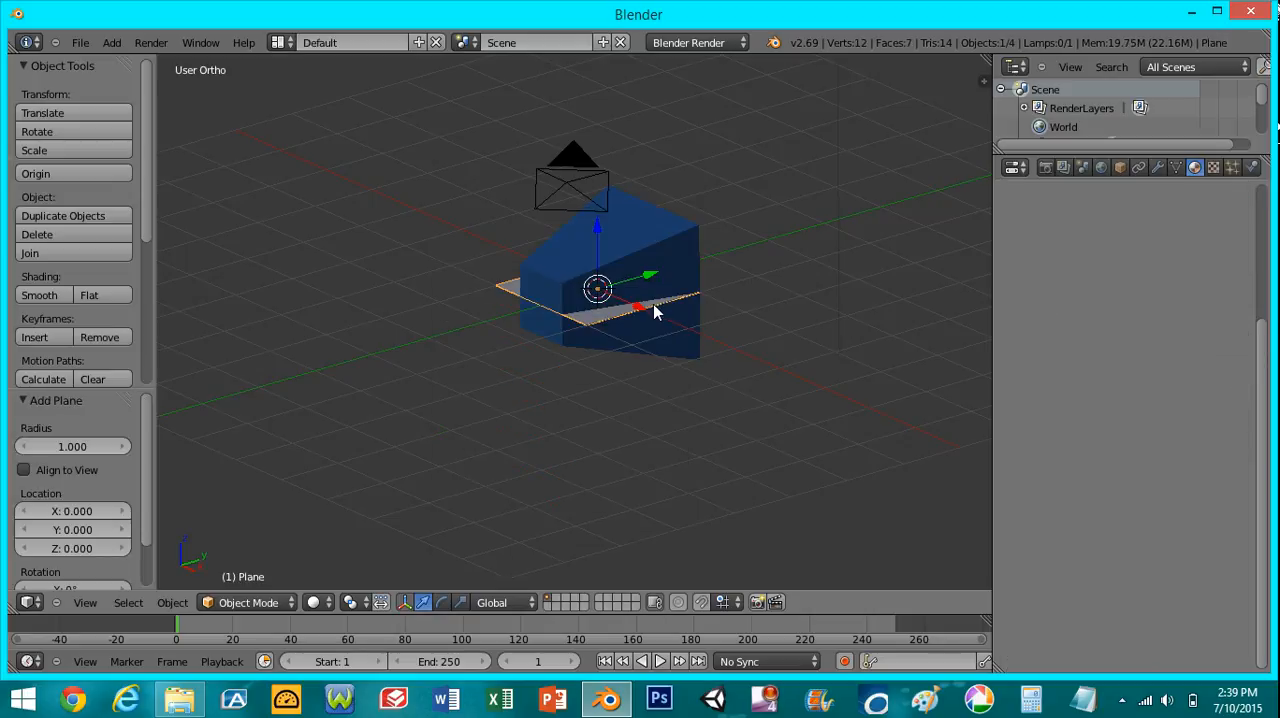
pyautogui.press('s')
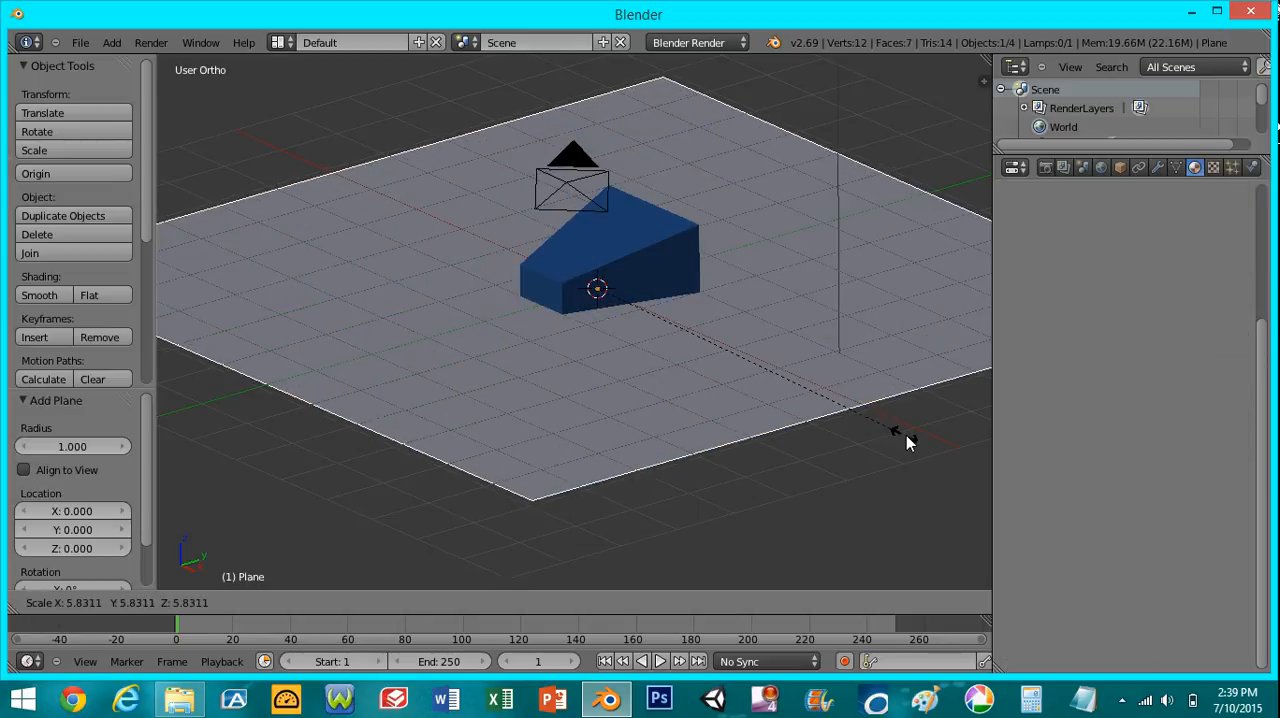
pyautogui.click(908, 442)
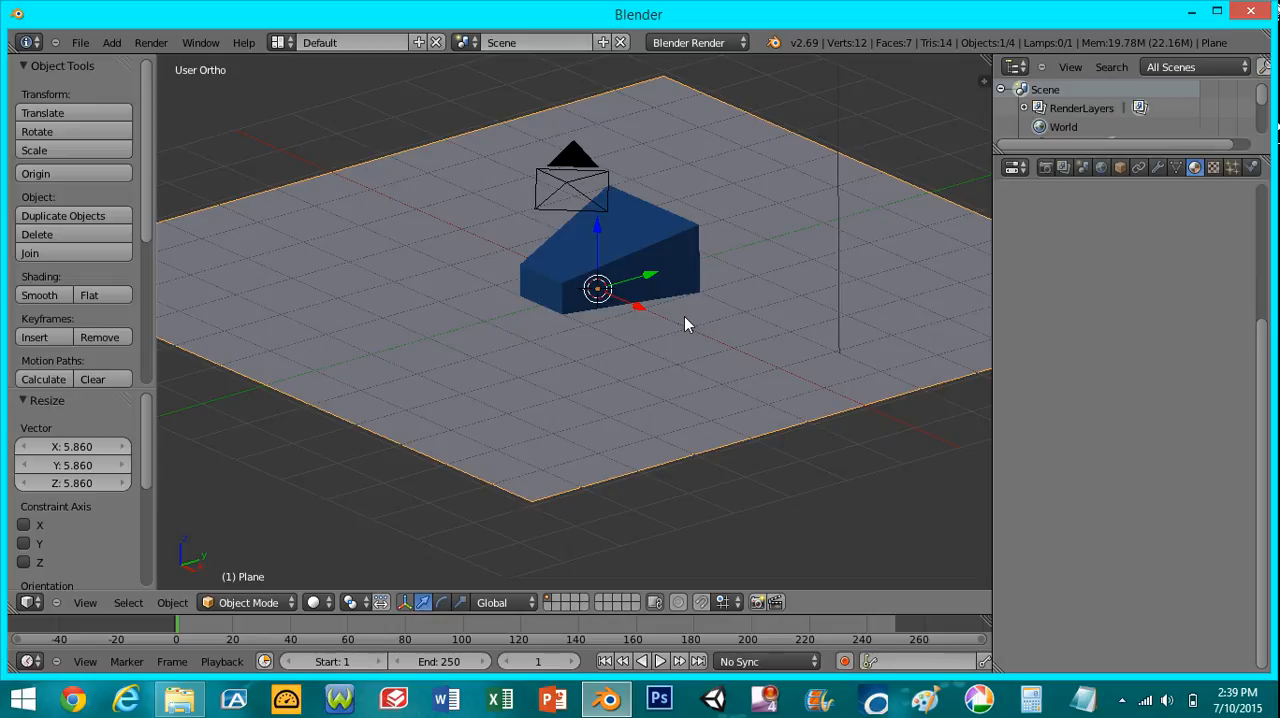
# - In camera view, move the camera closer to the blue object along its local Z axis and rotate it about 36°
pyautogui.press('KP_0')
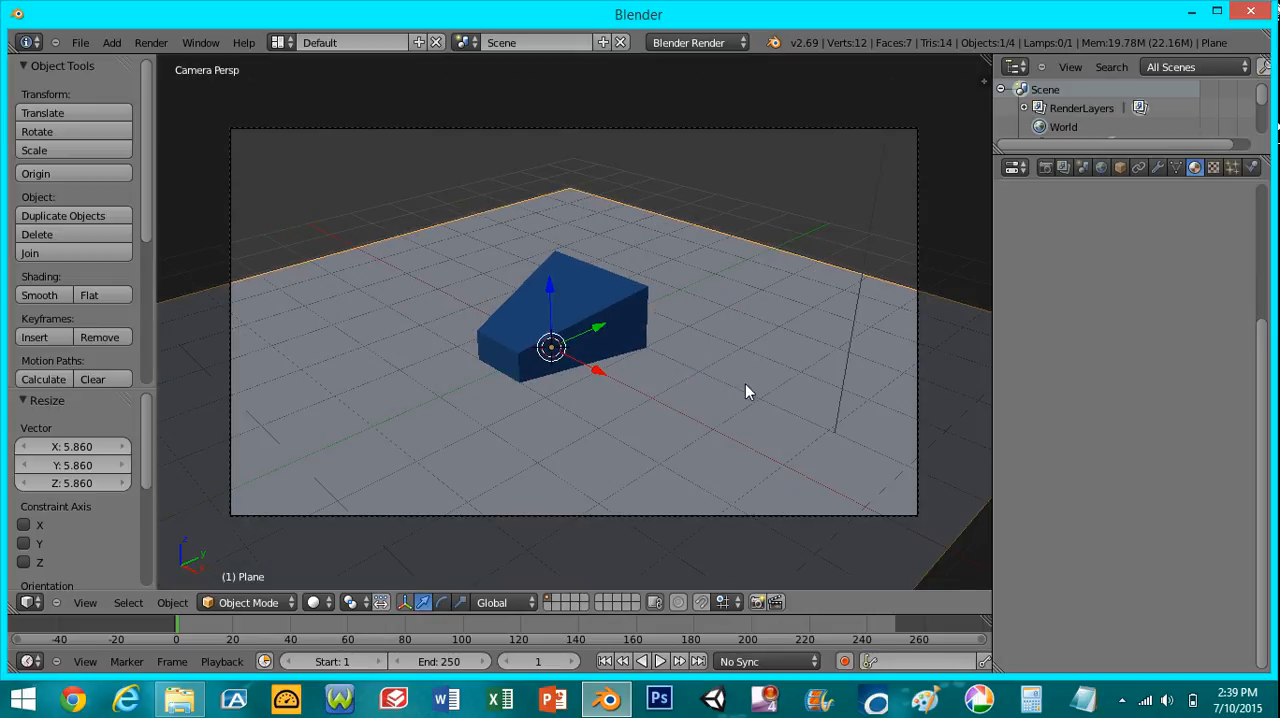
pyautogui.rightClick(757, 480)
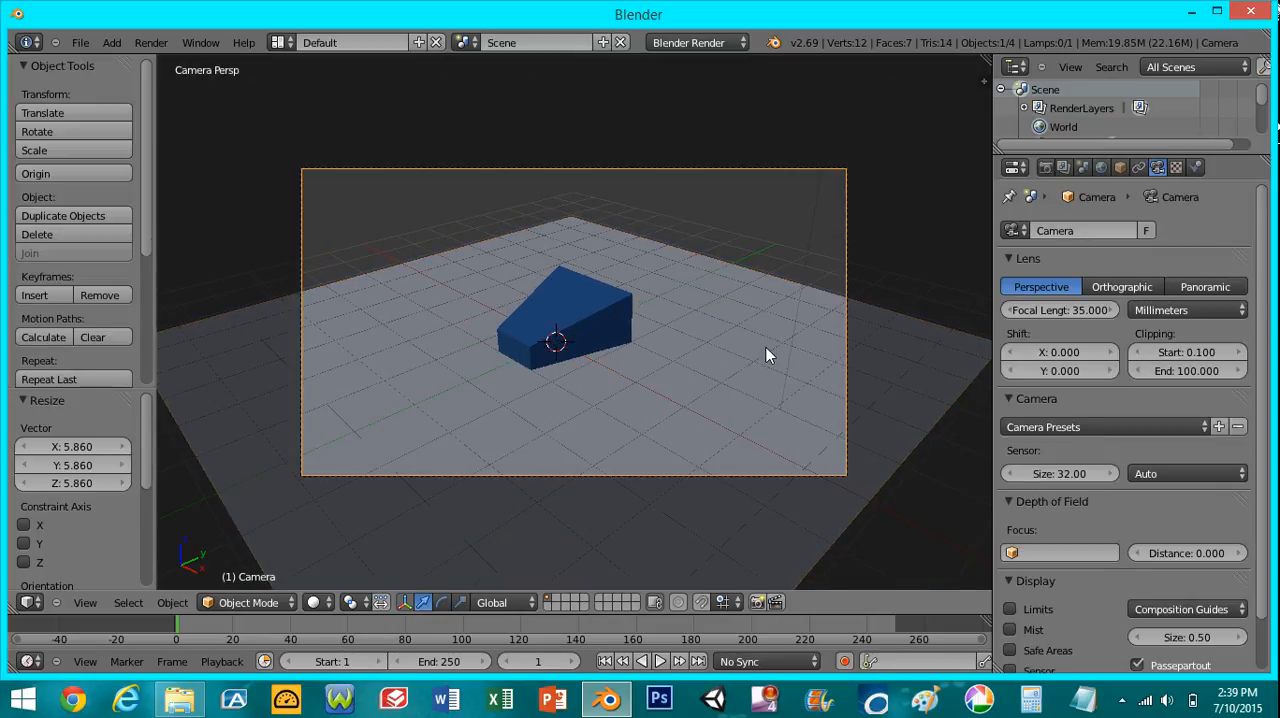
pyautogui.press('g')
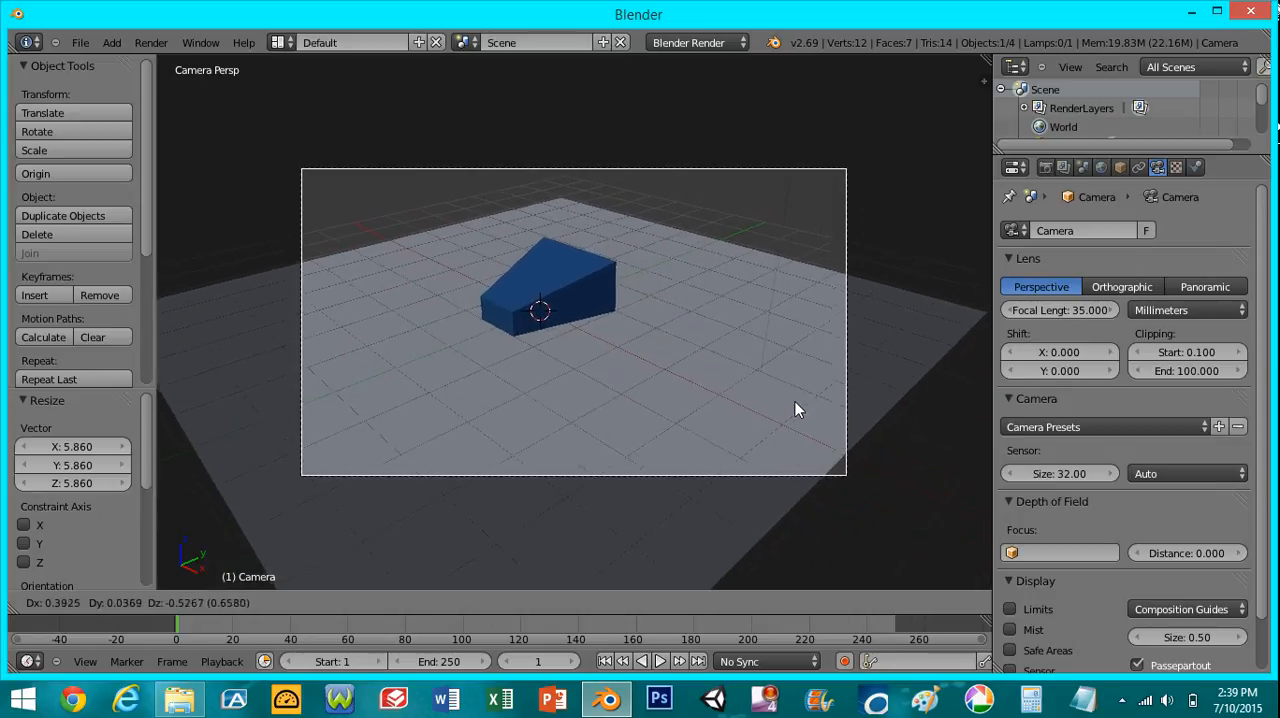
pyautogui.press('z')
pyautogui.press('z')
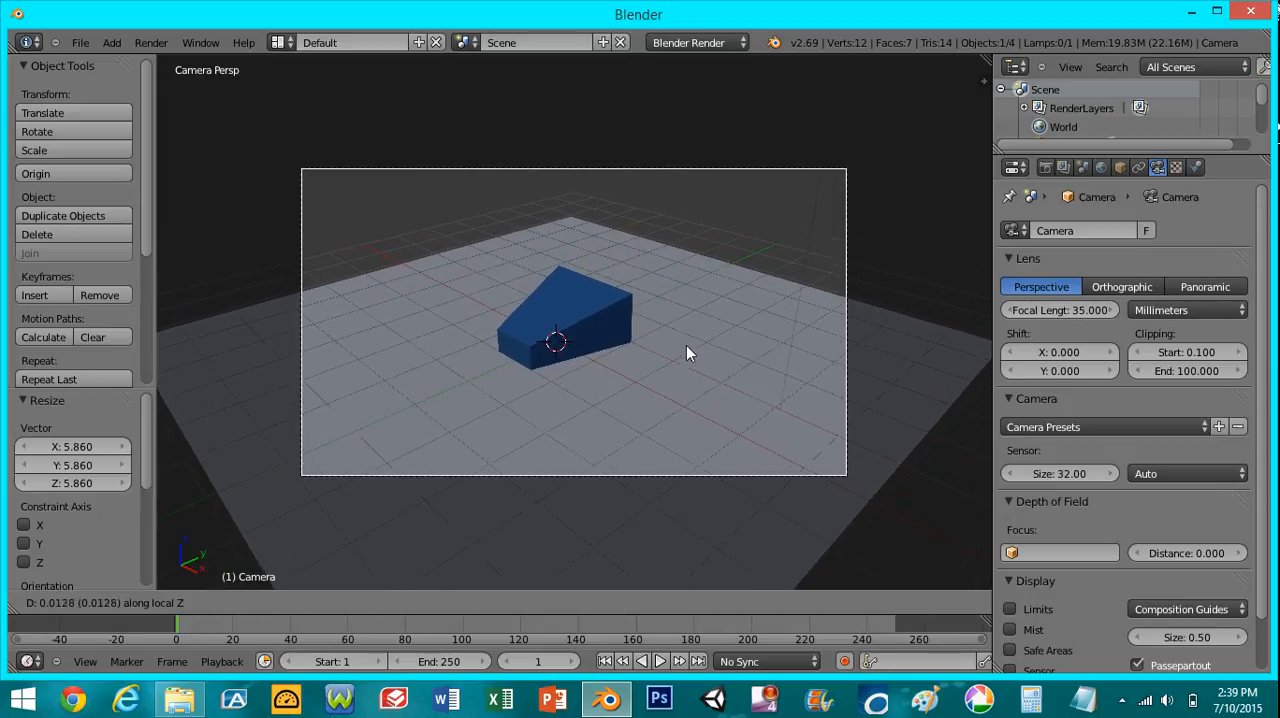
pyautogui.click(660, 235)
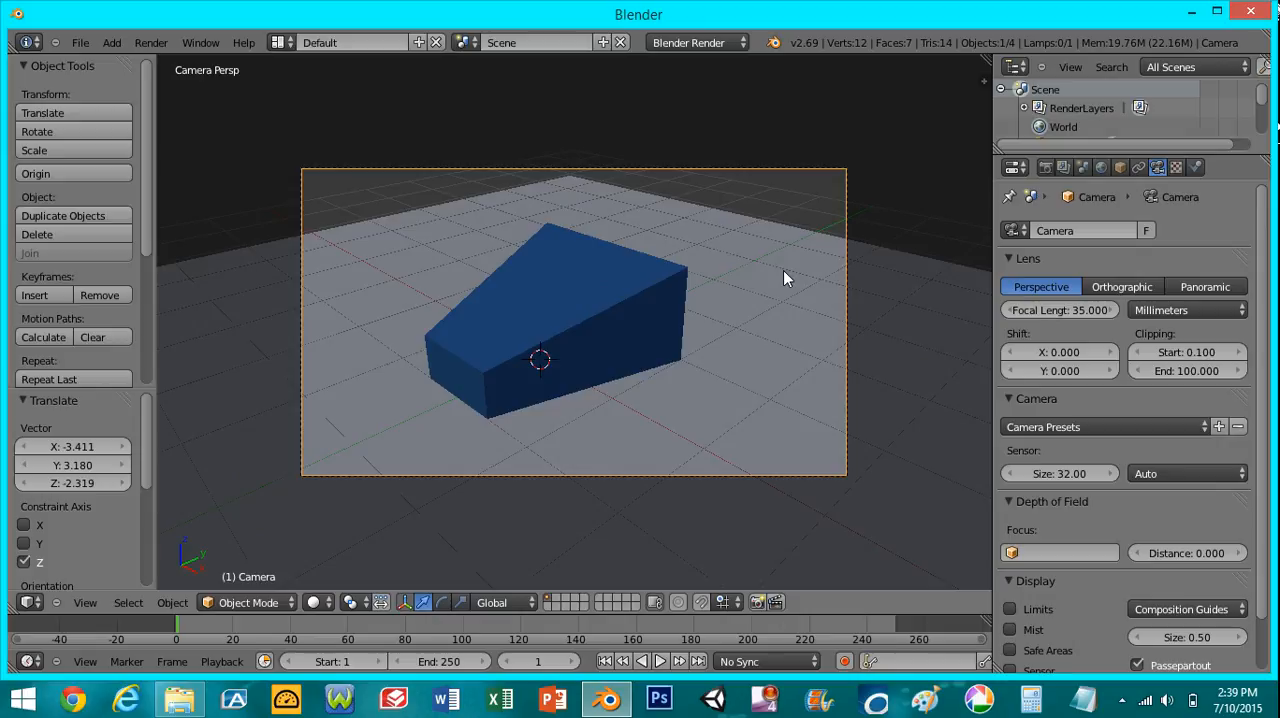
pyautogui.press('r')
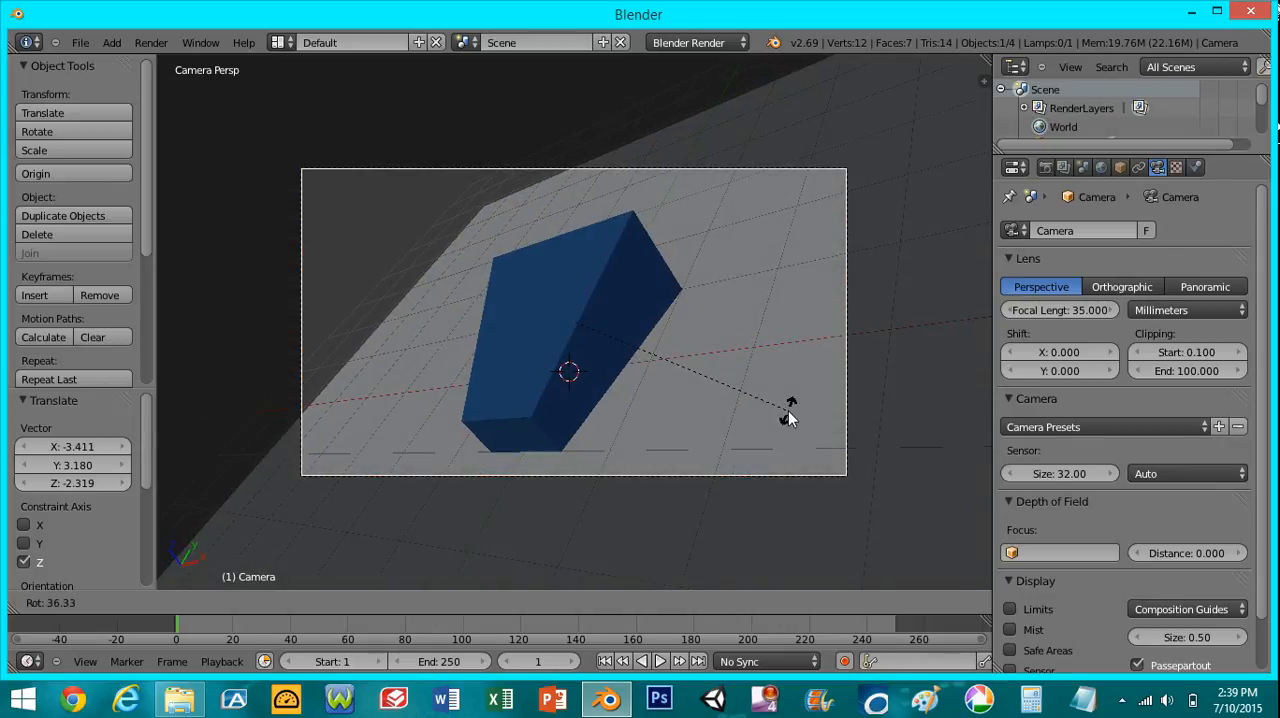
pyautogui.click(788, 418)
# - Render the scene as a still image, open the image-saving browser and cancel it without saving
pyautogui.click(1045, 168)
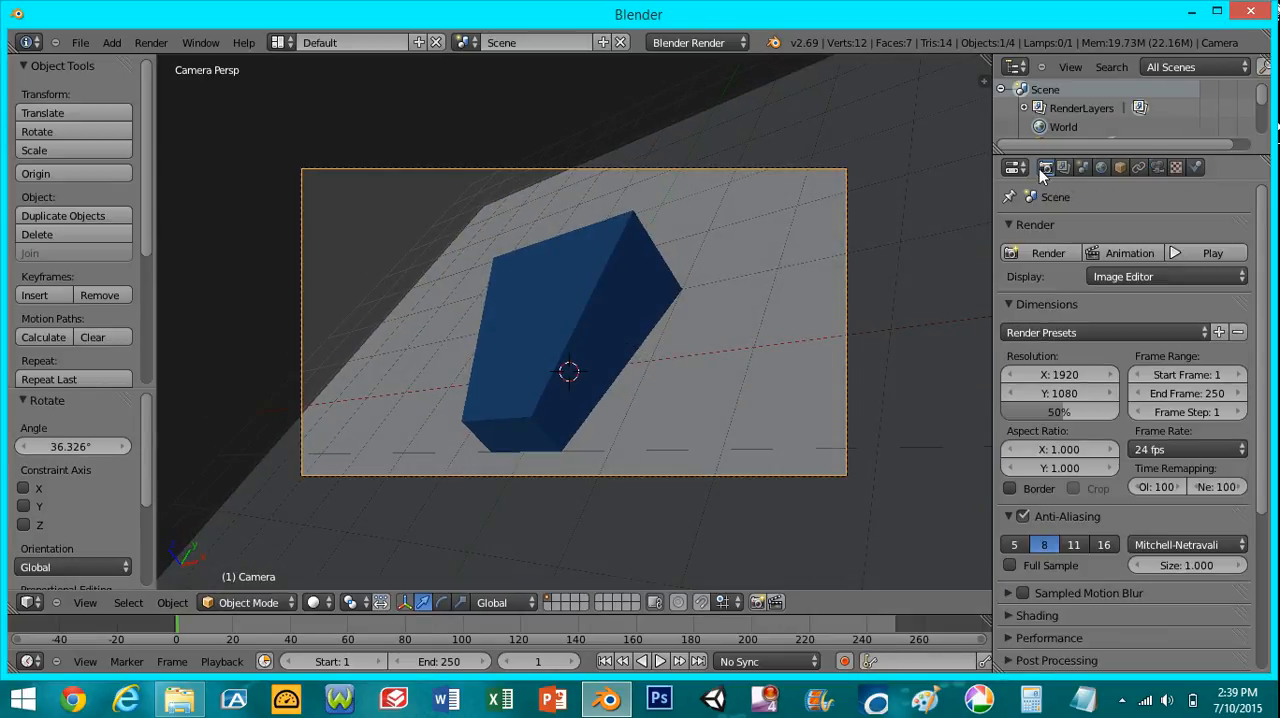
pyautogui.click(1048, 253)
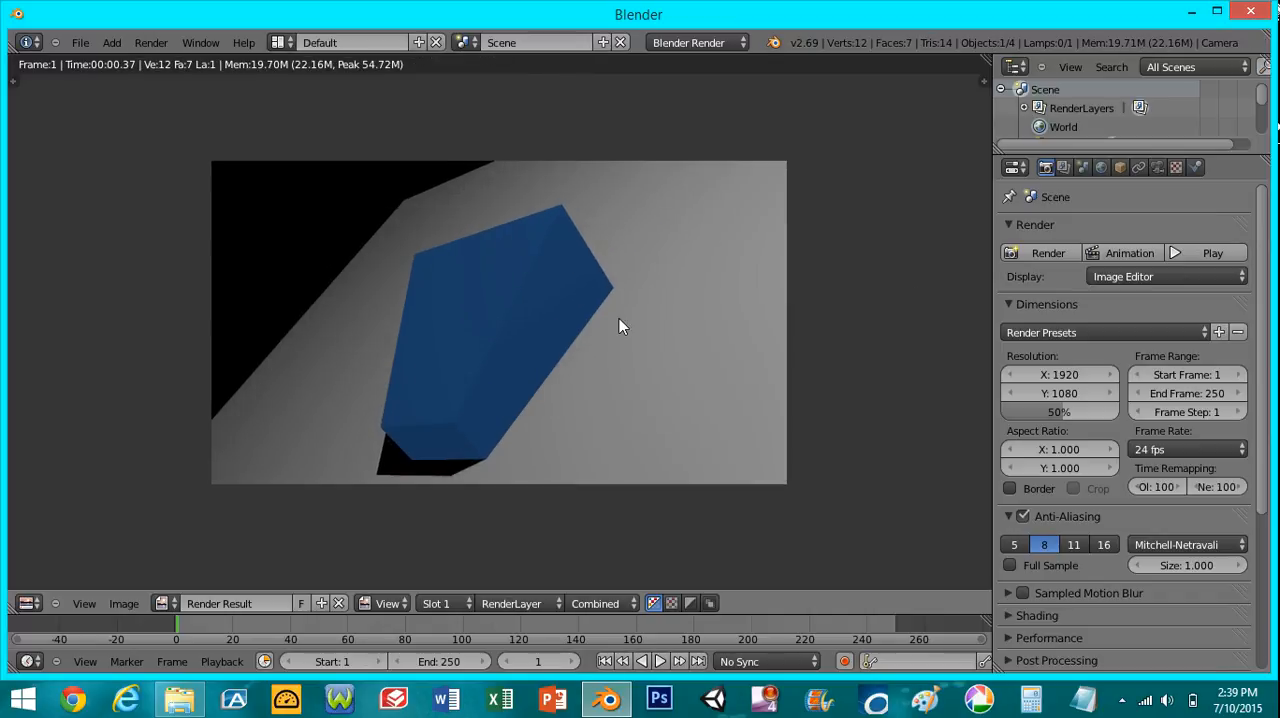
pyautogui.press('F3')
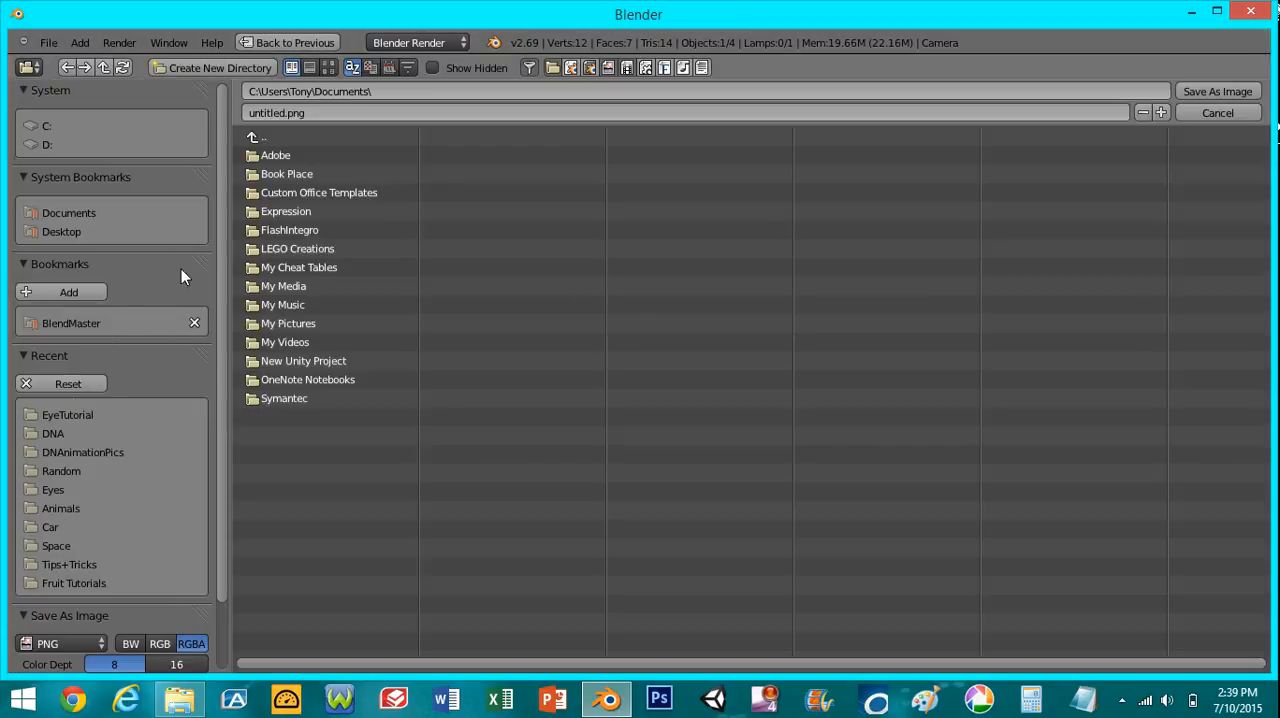
pyautogui.click(1220, 115)
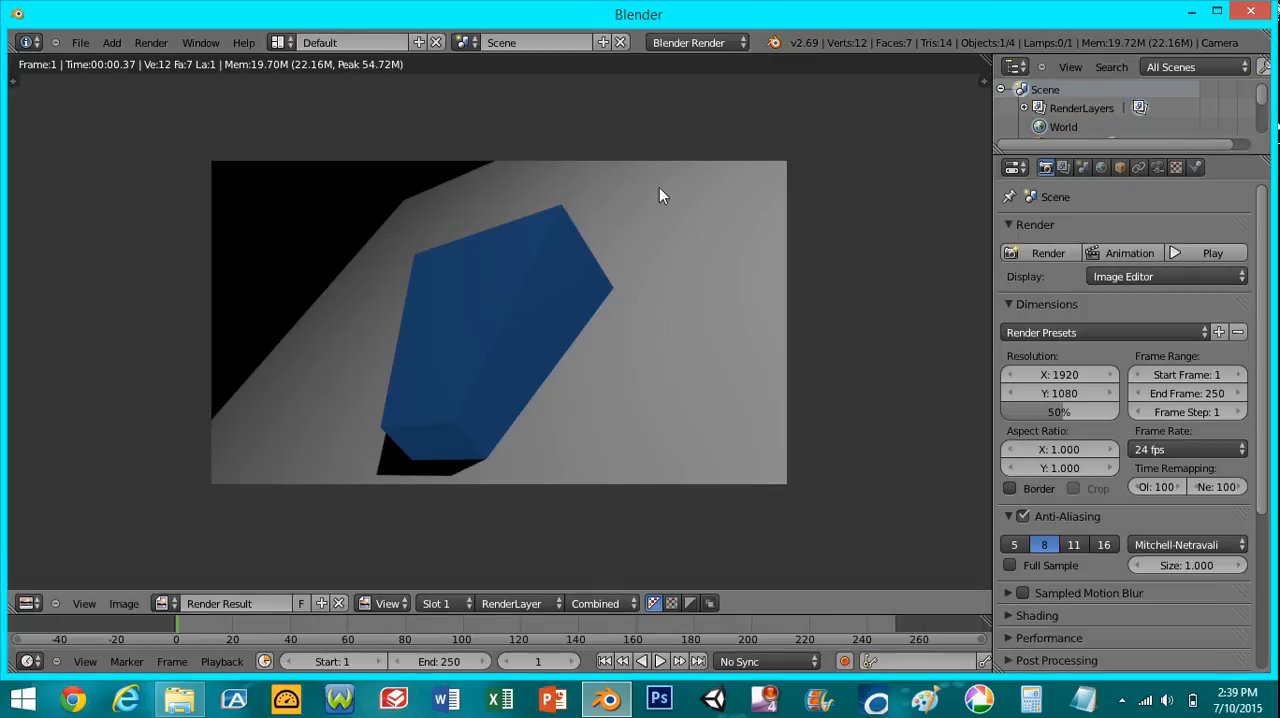
pyautogui.scroll(-2, 650, 193)
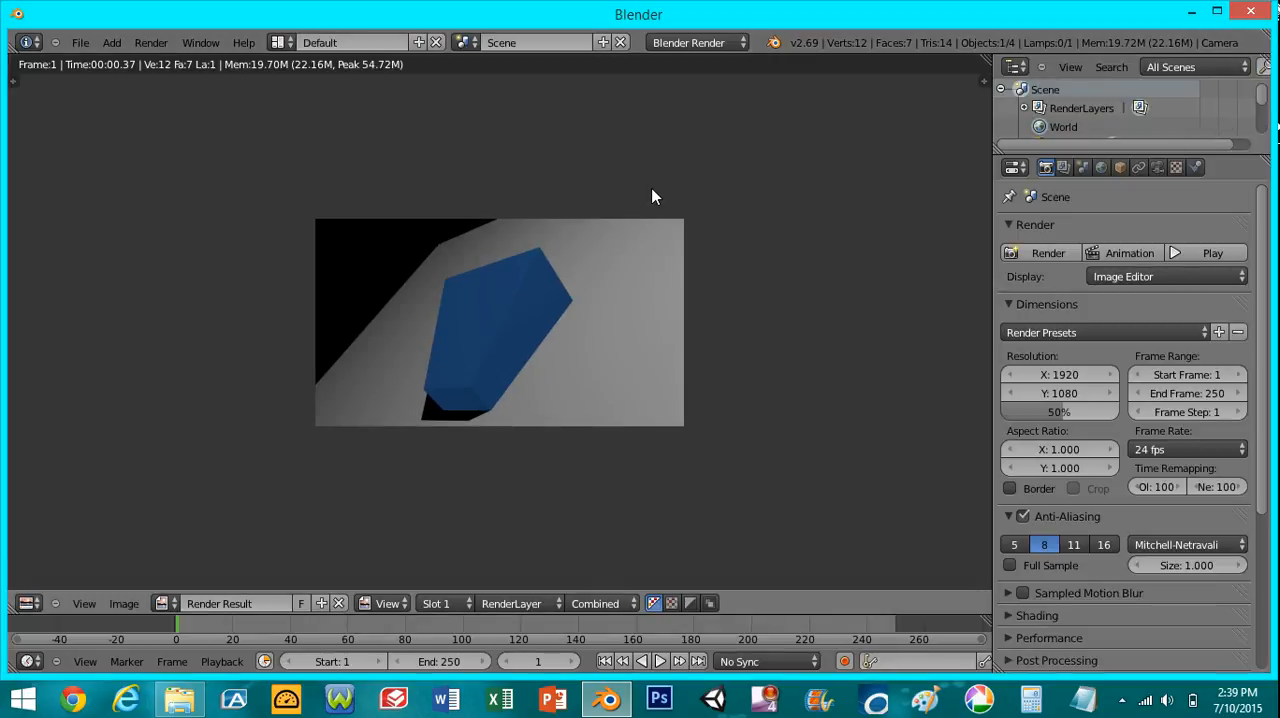